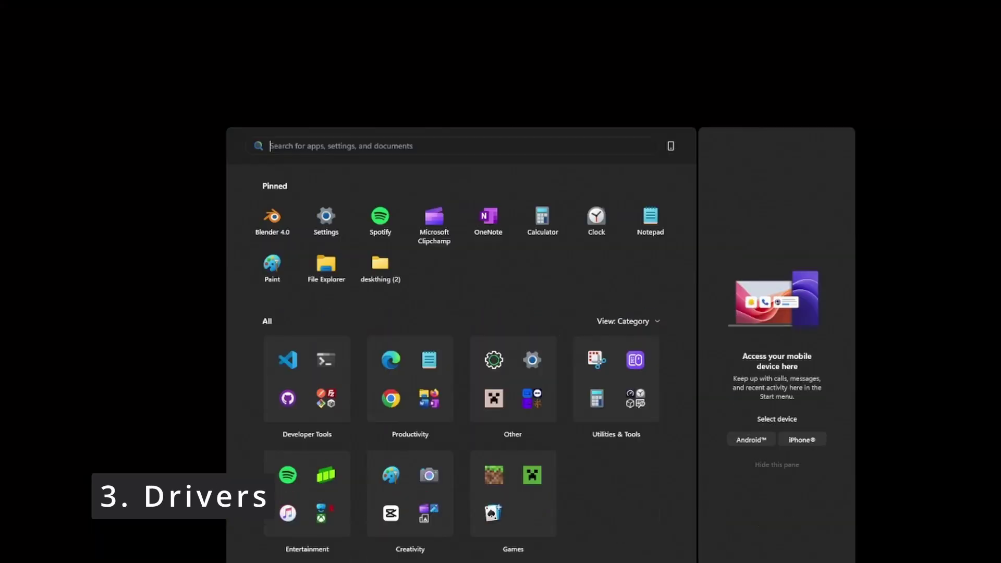
Open Device Manager and inspect the Universal Serial Bus controllers and libusbK USB Devices groups for the GX-CHIP entry
{"action": "type", "text": "device manager"}
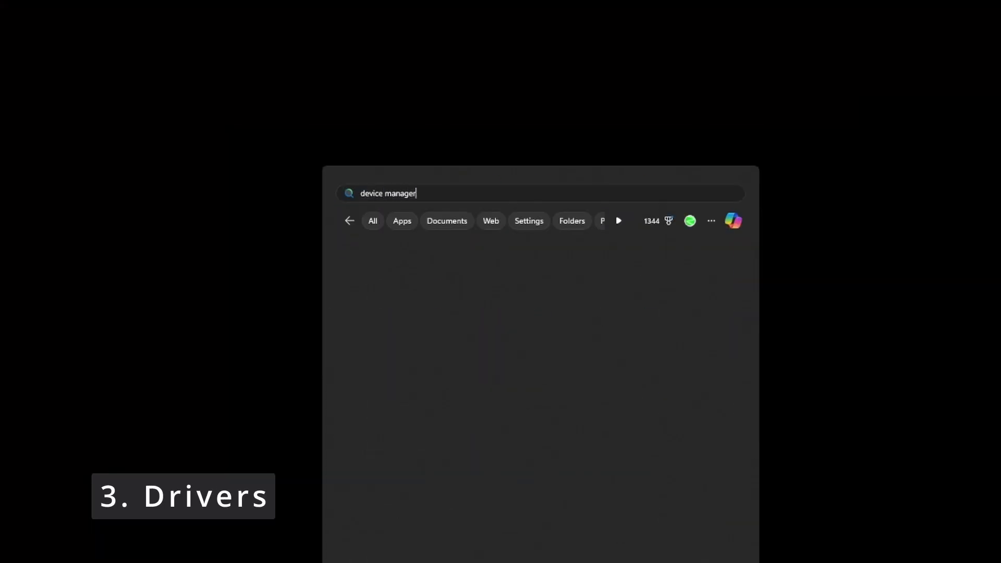
{"action": "key", "text": "Return"}
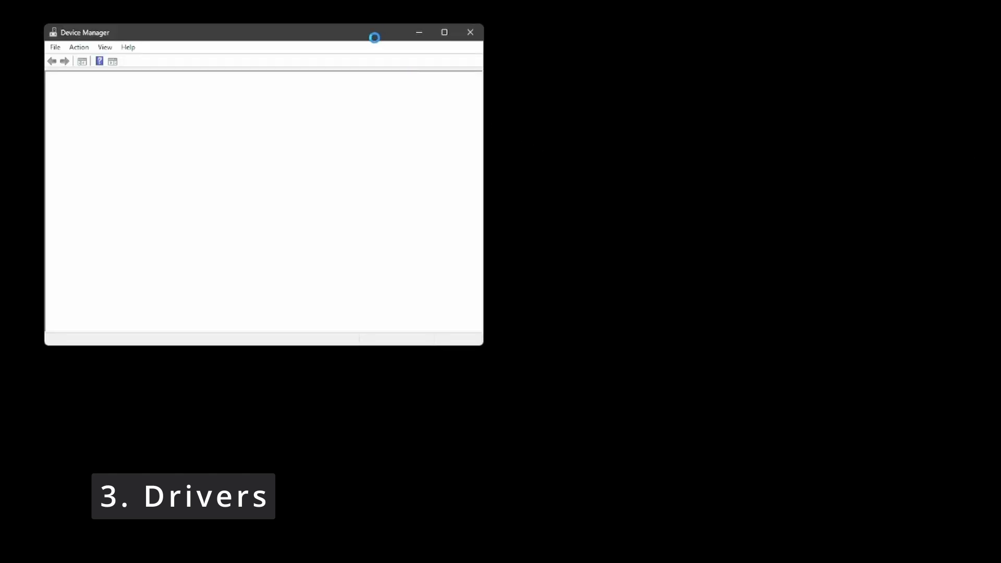
{"action": "scroll", "coordinate": [367, 296], "scroll_direction": "down", "scroll_amount": 2}
{"action": "left_click", "coordinate": [288, 376]}
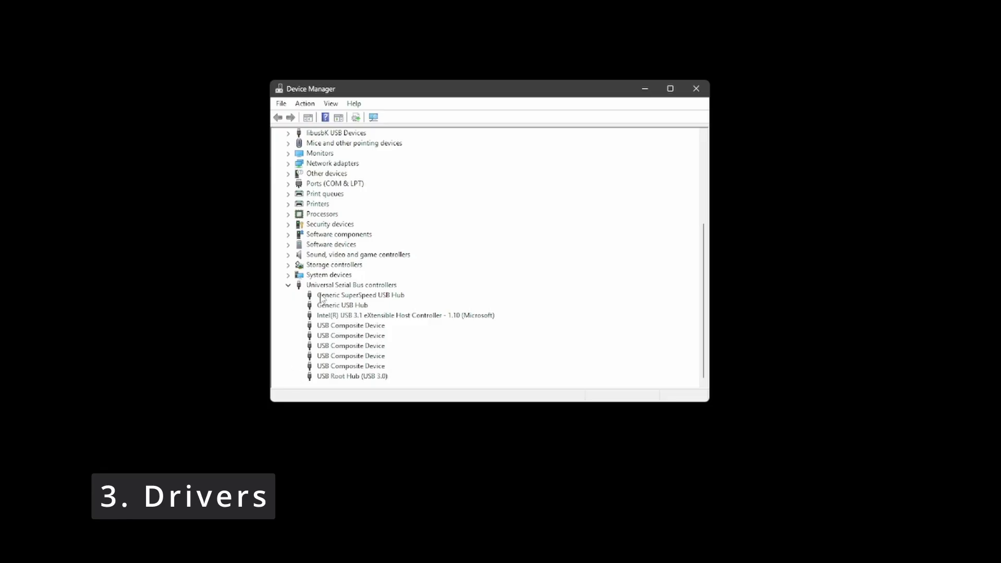
{"action": "scroll", "coordinate": [327, 365], "scroll_direction": "up", "scroll_amount": 5}
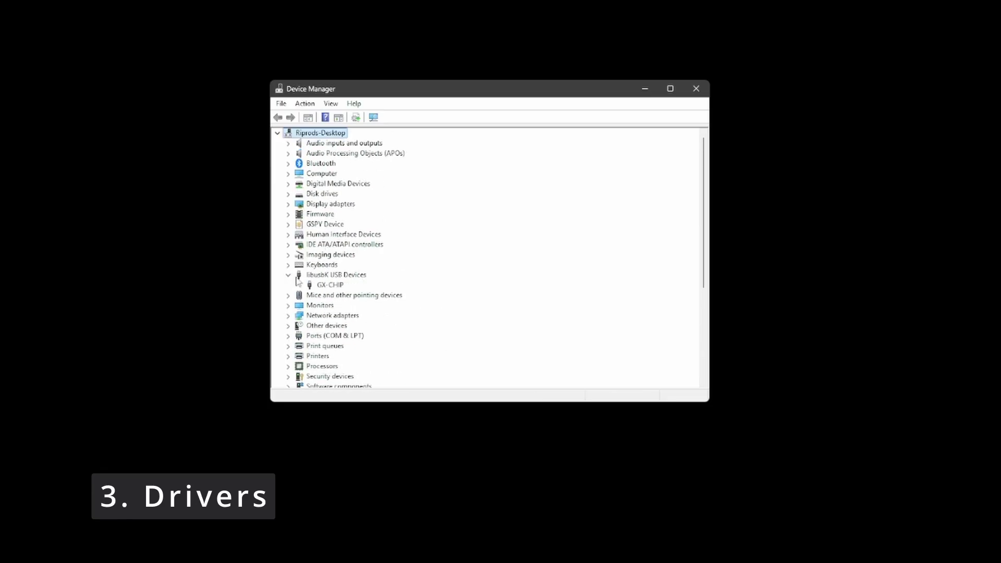
{"action": "left_click", "coordinate": [327, 284]}
{"action": "left_click", "coordinate": [322, 277]}
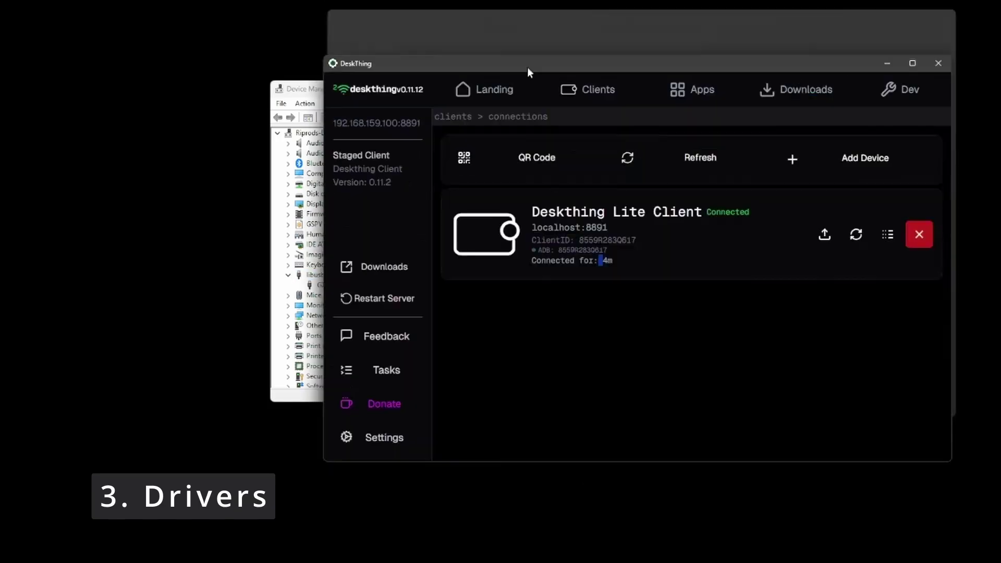
Switch to DeskThing, start adding a device by flashing, and run the Configure Driver step
{"action": "left_click_drag", "start_coordinate": [531, 18], "coordinate": [511, 123]}
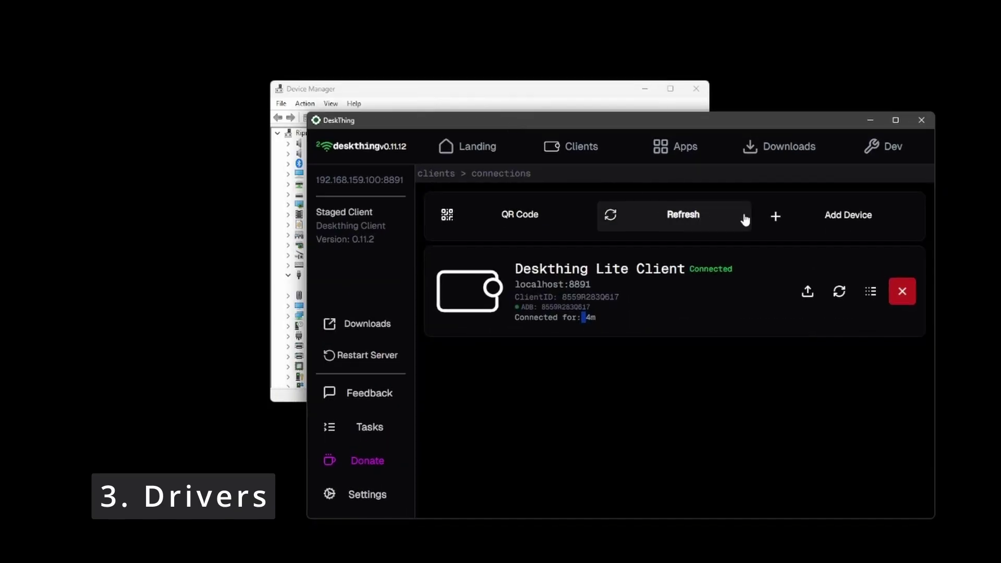
{"action": "left_click", "coordinate": [775, 218]}
{"action": "left_click", "coordinate": [424, 319]}
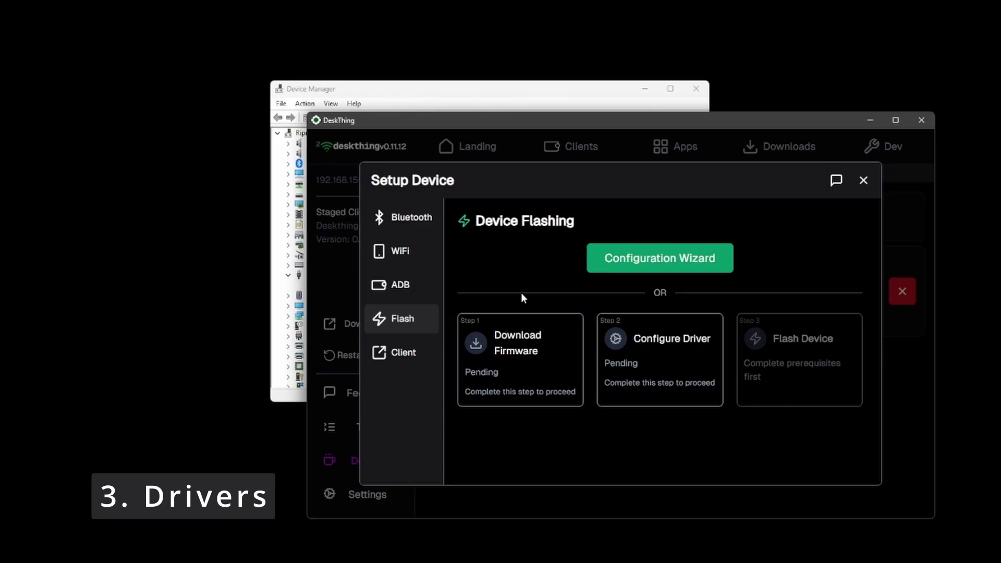
{"action": "left_click", "coordinate": [615, 341]}
{"action": "scroll", "coordinate": [640, 385], "scroll_direction": "down", "scroll_amount": 1}
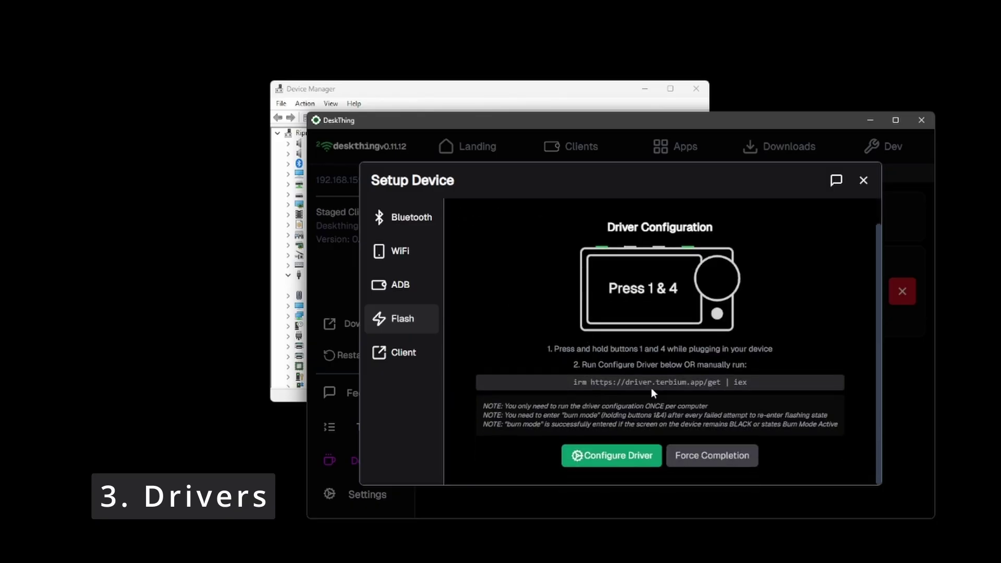
{"action": "left_click", "coordinate": [617, 455]}
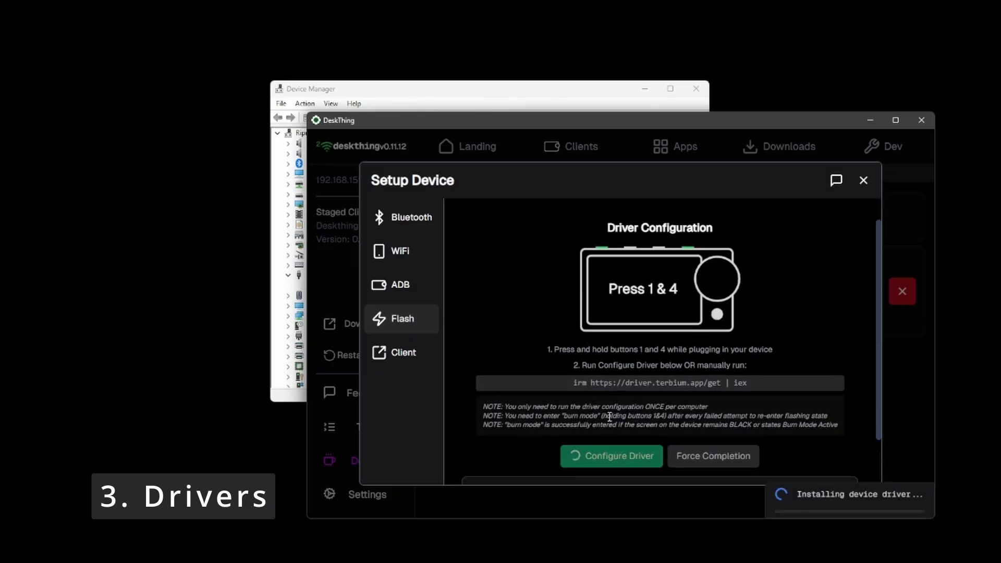
{"action": "scroll", "coordinate": [611, 419], "scroll_direction": "down", "scroll_amount": 2}
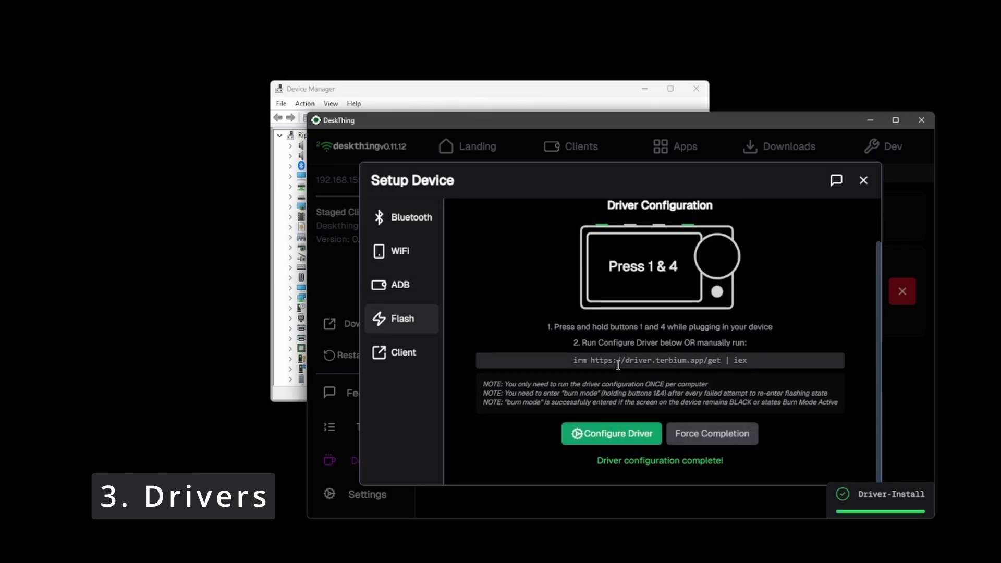
Check in Device Manager that GX-CHIP is listed under Universal Serial Bus devices, and return to DeskThing
{"action": "left_click", "coordinate": [286, 336]}
{"action": "scroll", "coordinate": [317, 339], "scroll_direction": "down", "scroll_amount": 5}
{"action": "left_click", "coordinate": [290, 379]}
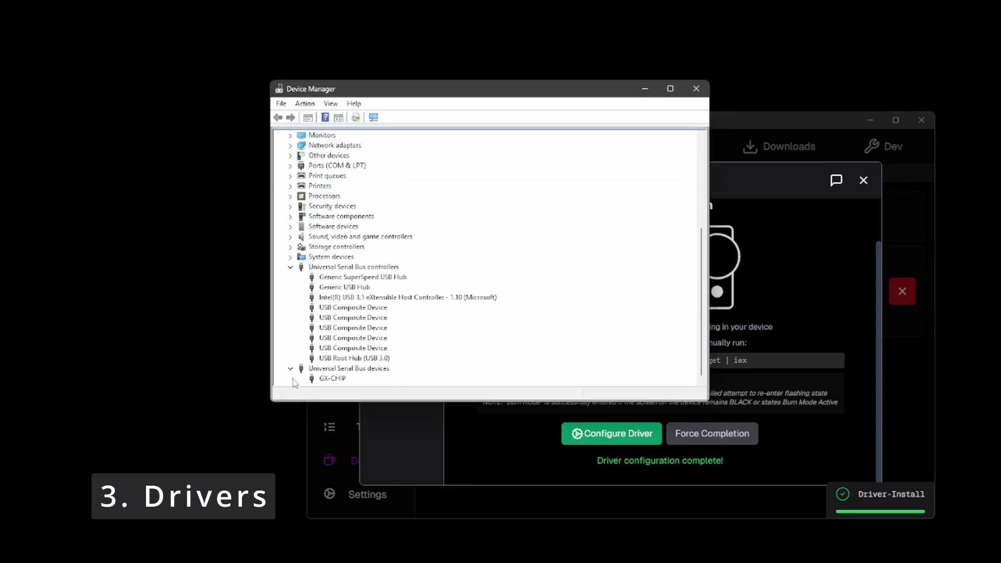
{"action": "left_click", "coordinate": [291, 382]}
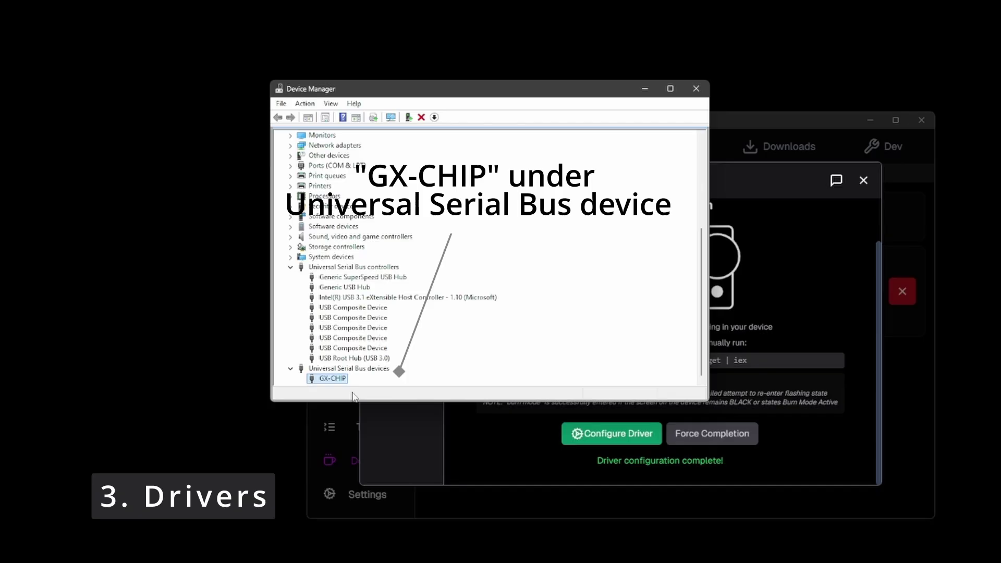
{"action": "left_click", "coordinate": [437, 449]}
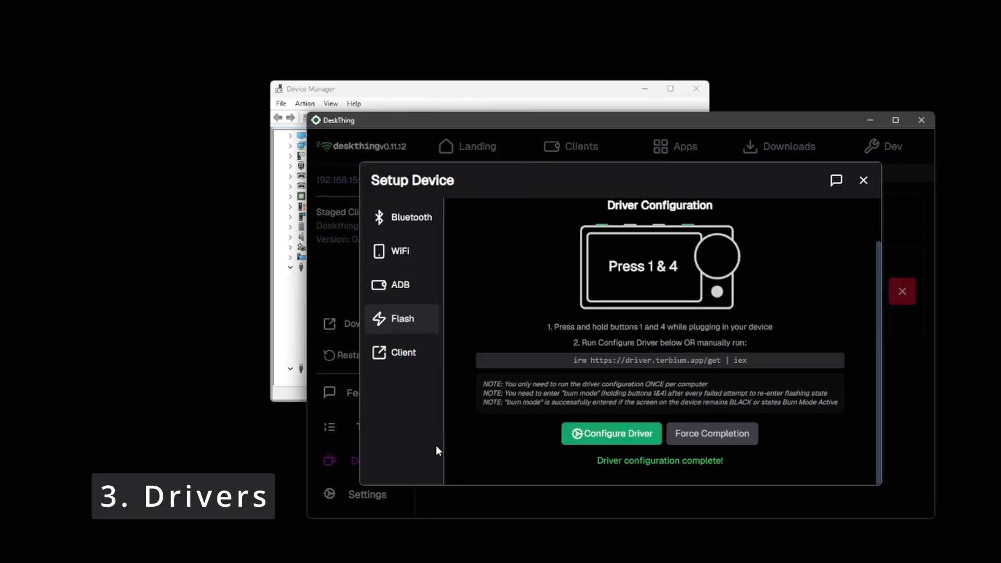
Launch Zadig, list all devices, and choose GX-CHIP as the device to configure
{"action": "key", "text": "super"}
{"action": "type", "text": "zadig"}
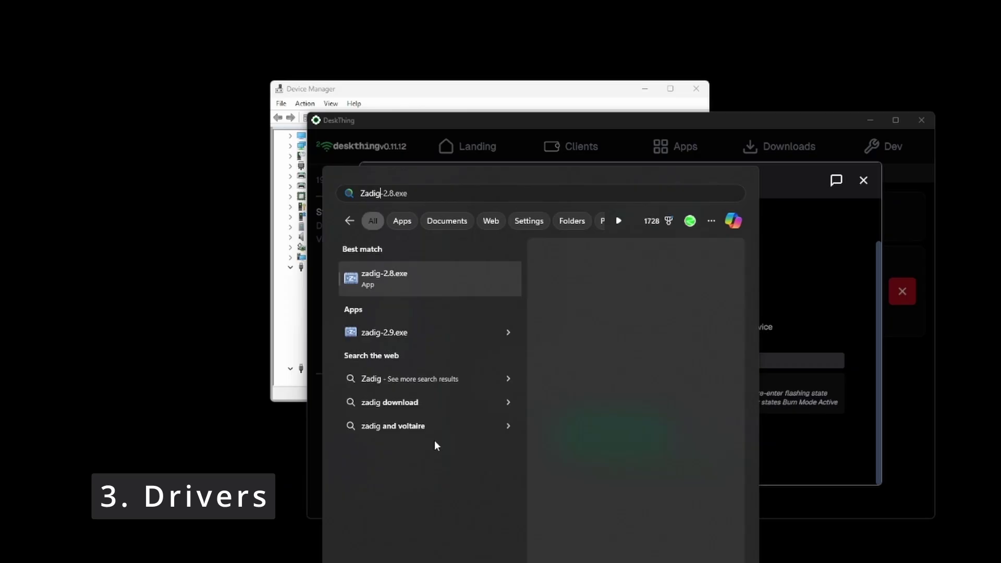
{"action": "key", "text": "Return"}
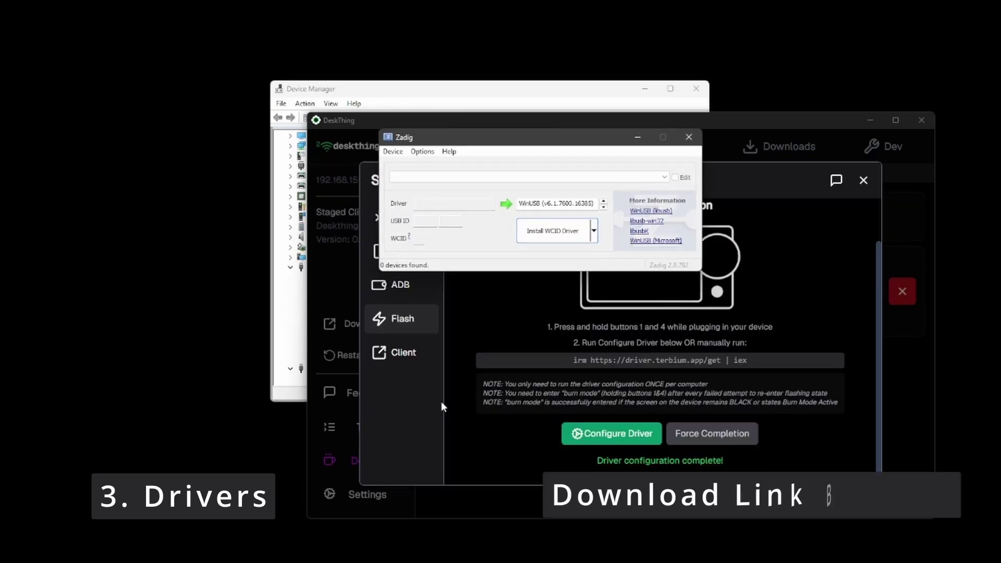
{"action": "left_click", "coordinate": [423, 152]}
{"action": "left_click", "coordinate": [449, 164]}
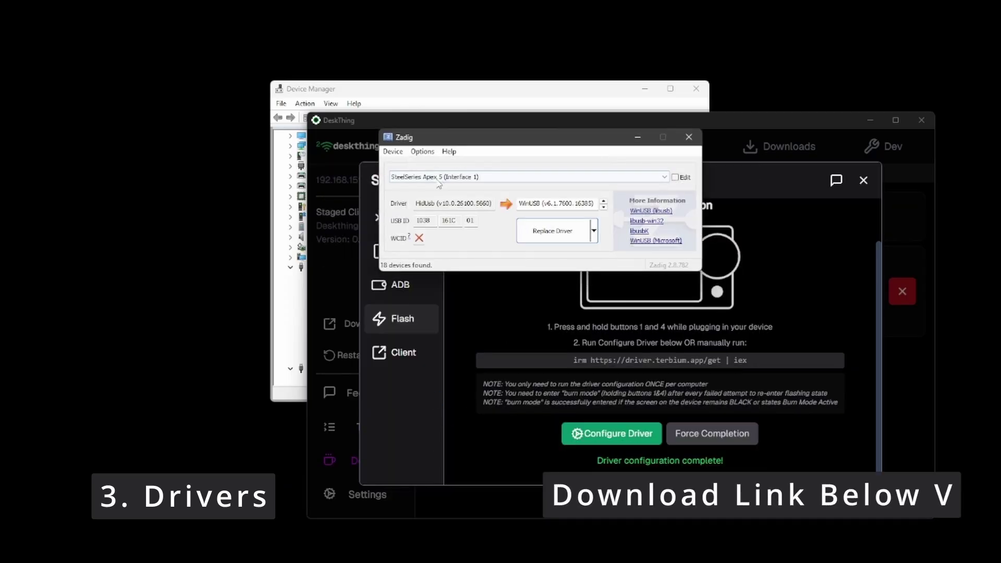
{"action": "left_click", "coordinate": [447, 177]}
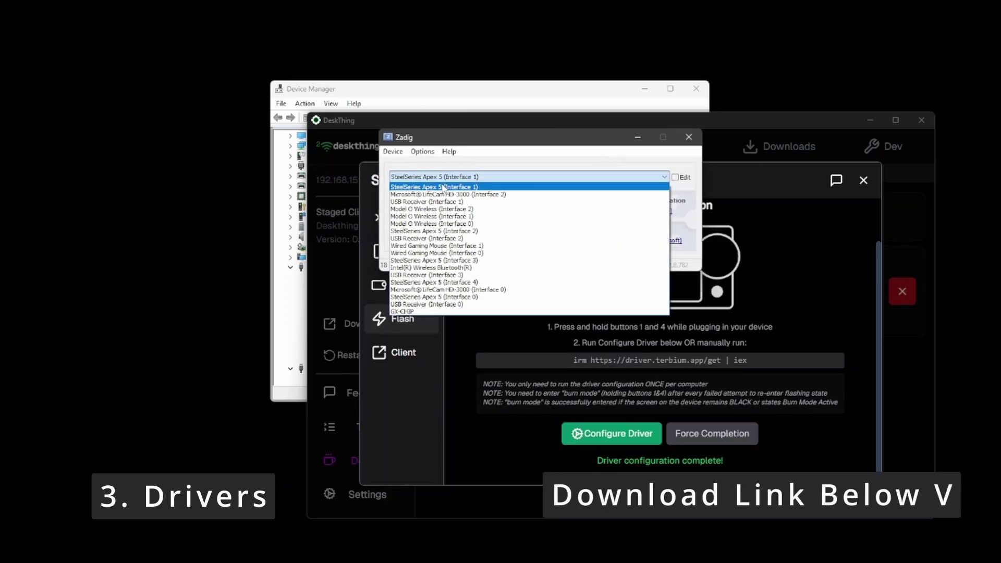
{"action": "left_click", "coordinate": [442, 311]}
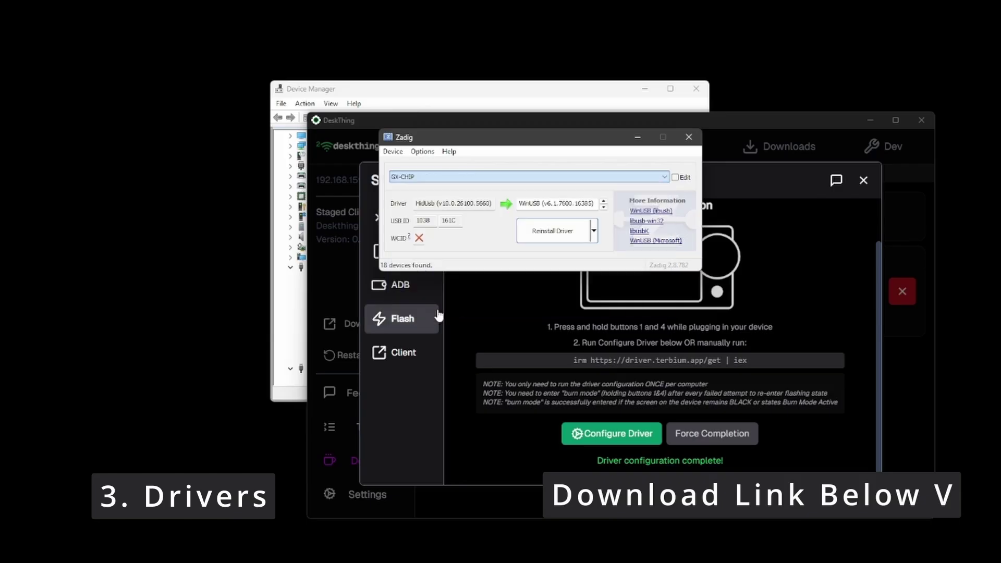
Set the target driver for GX-CHIP to WinUSB (v6.1.7600.16385) and reinstall the driver
{"action": "left_click", "coordinate": [603, 201]}
{"action": "left_click", "coordinate": [603, 201]}
{"action": "left_click", "coordinate": [603, 201]}
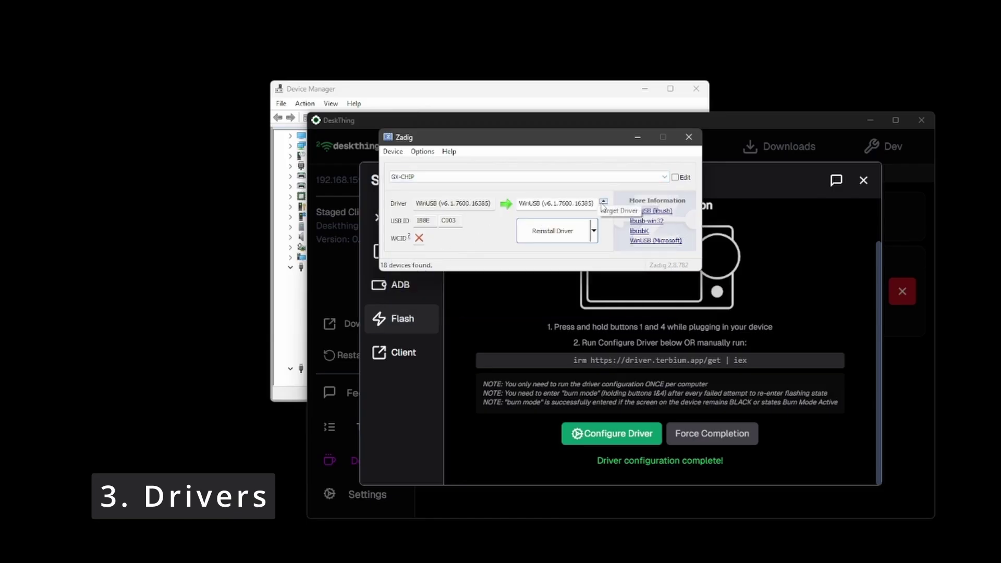
{"action": "left_click_drag", "start_coordinate": [539, 203], "coordinate": [570, 203]}
{"action": "left_click", "coordinate": [562, 203]}
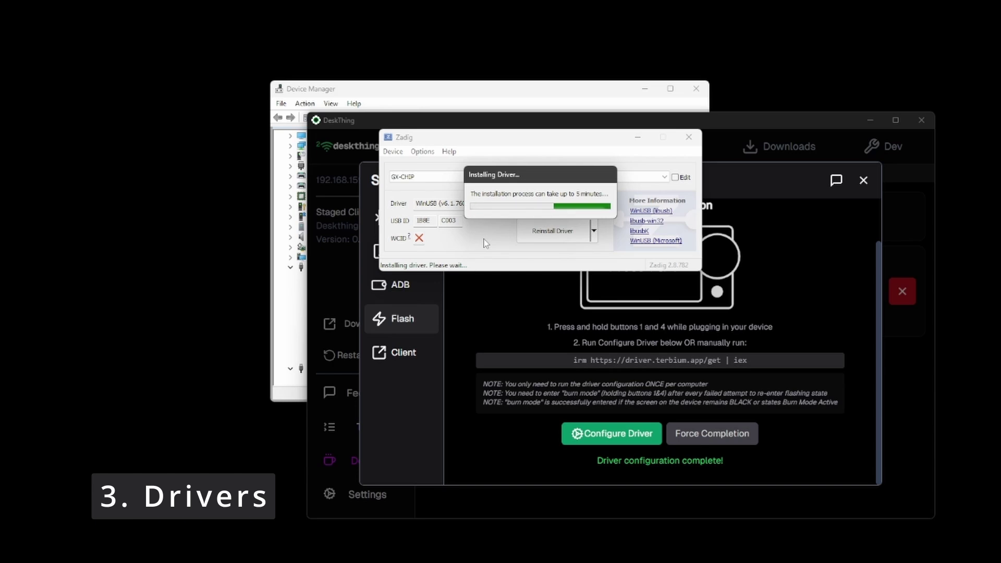
{"action": "left_click", "coordinate": [625, 215]}
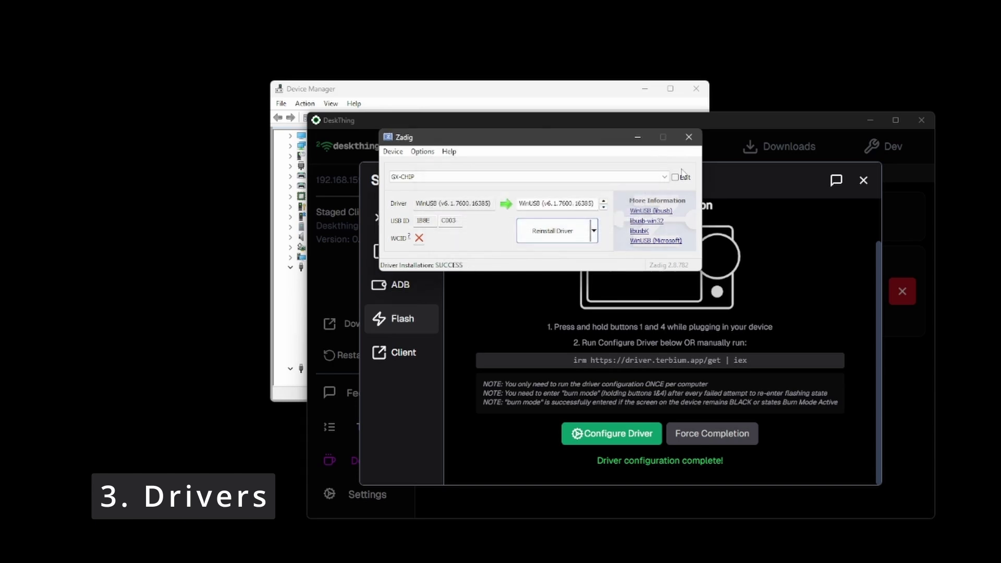
Close Zadig, check the GX-CHIP entry in Device Manager, and return to DeskThing
{"action": "left_click", "coordinate": [689, 136]}
{"action": "left_click", "coordinate": [284, 313]}
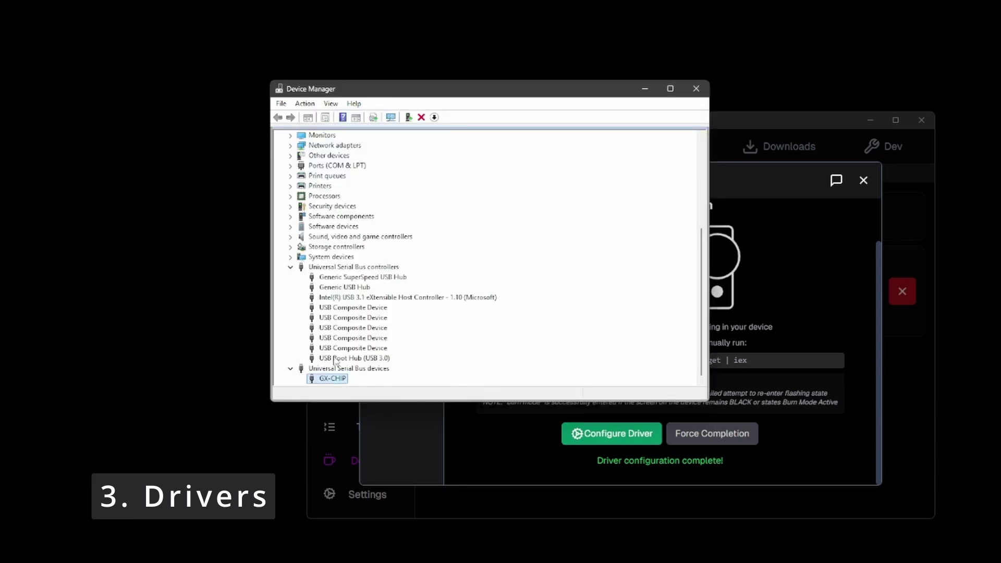
{"action": "left_click", "coordinate": [581, 458]}
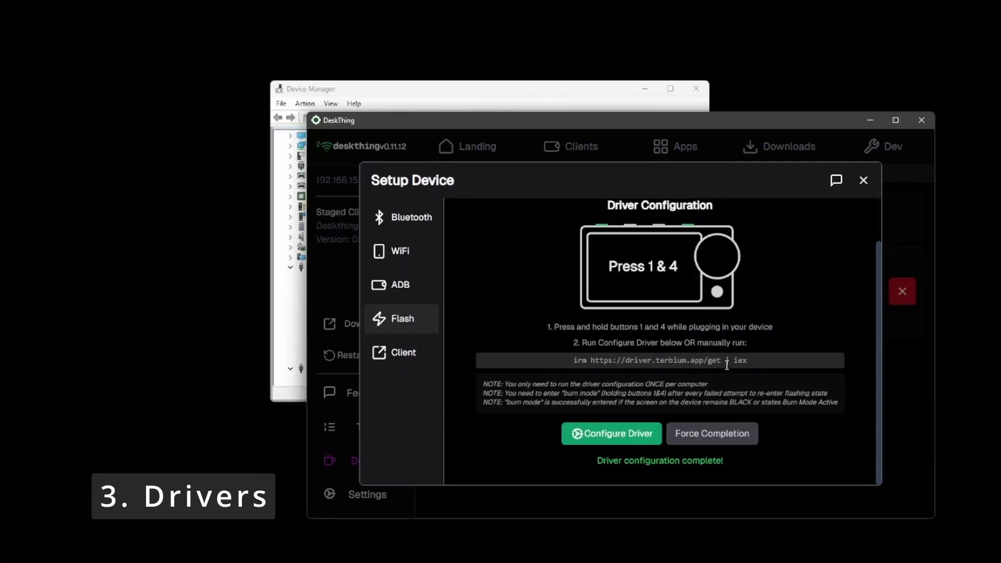
{"action": "key", "text": "super"}
{"action": "type", "text": "terminal"}
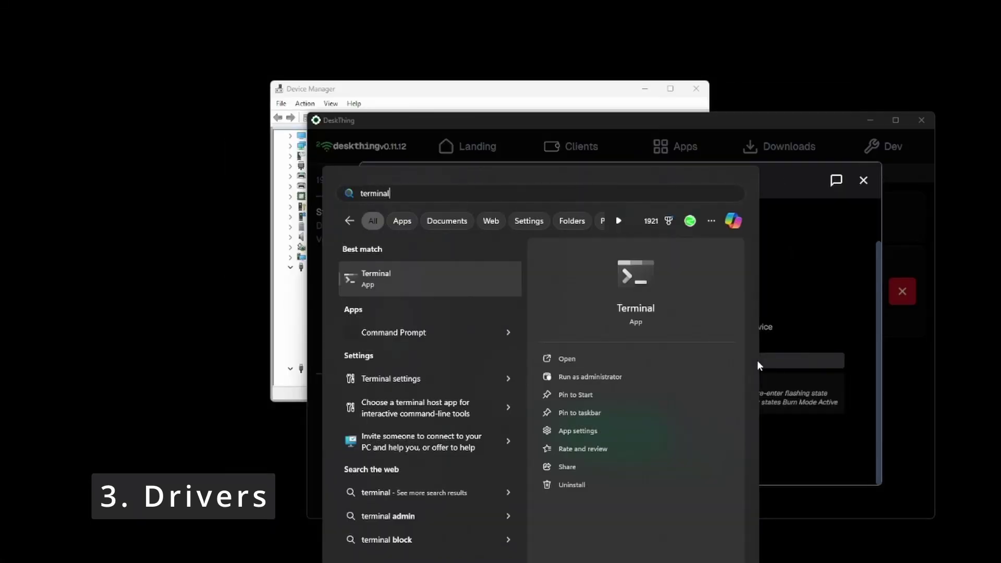
{"action": "key", "text": "Escape"}
{"action": "left_click_drag", "start_coordinate": [757, 360], "coordinate": [574, 360]}
{"action": "key", "text": "ctrl+c"}
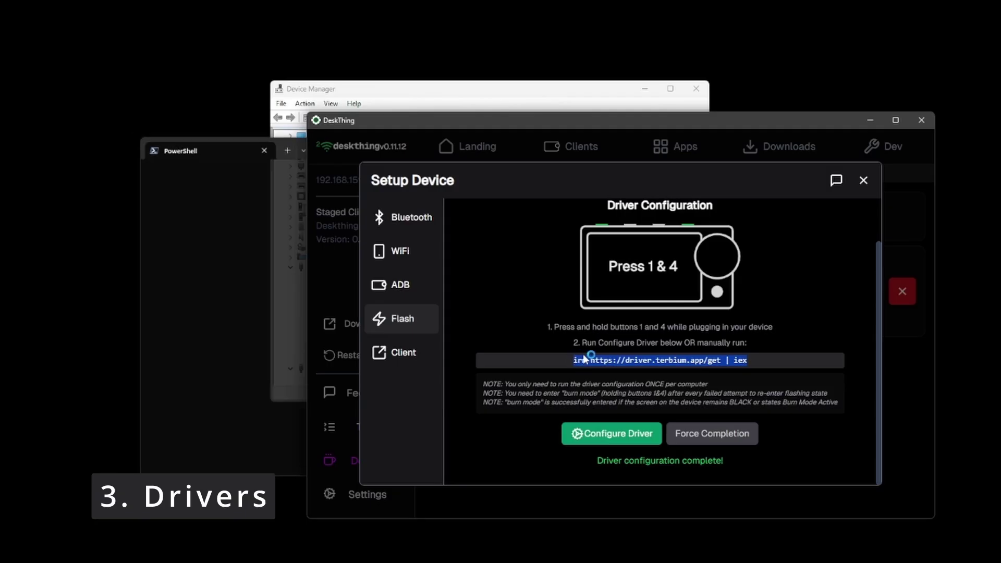
{"action": "left_click", "coordinate": [243, 273]}
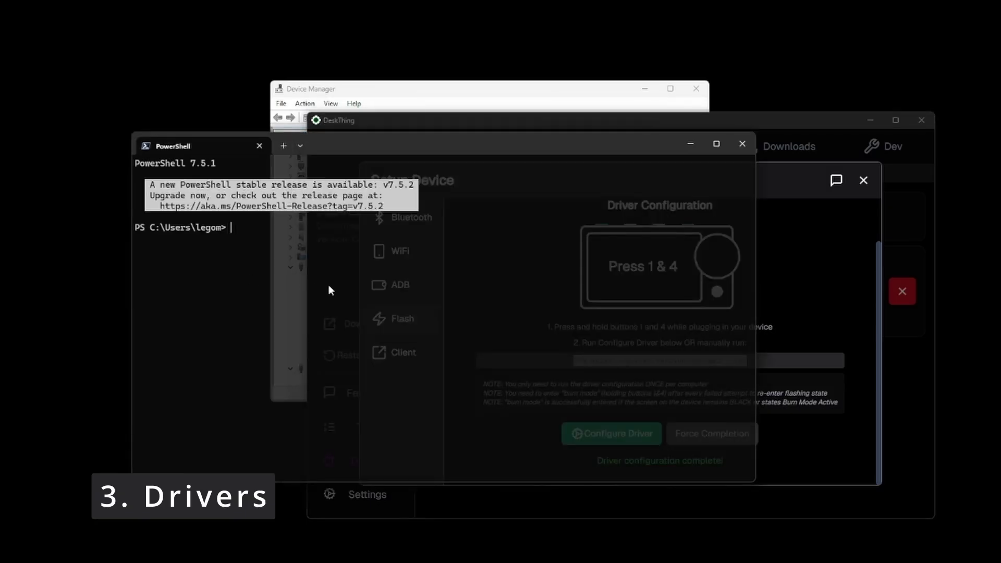
{"action": "key", "text": "ctrl+v"}
{"action": "key", "text": "Return"}
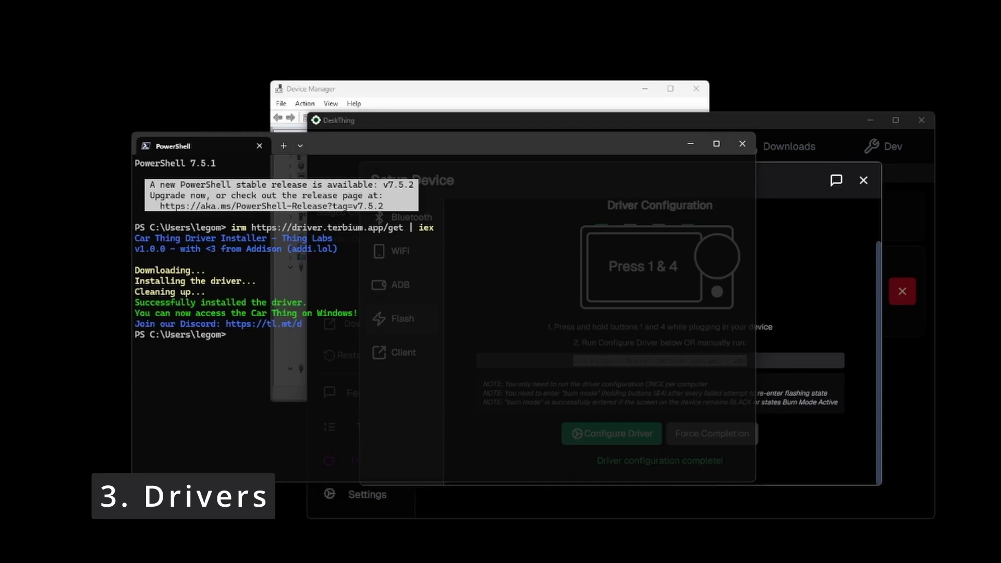
{"action": "left_click", "coordinate": [354, 87]}
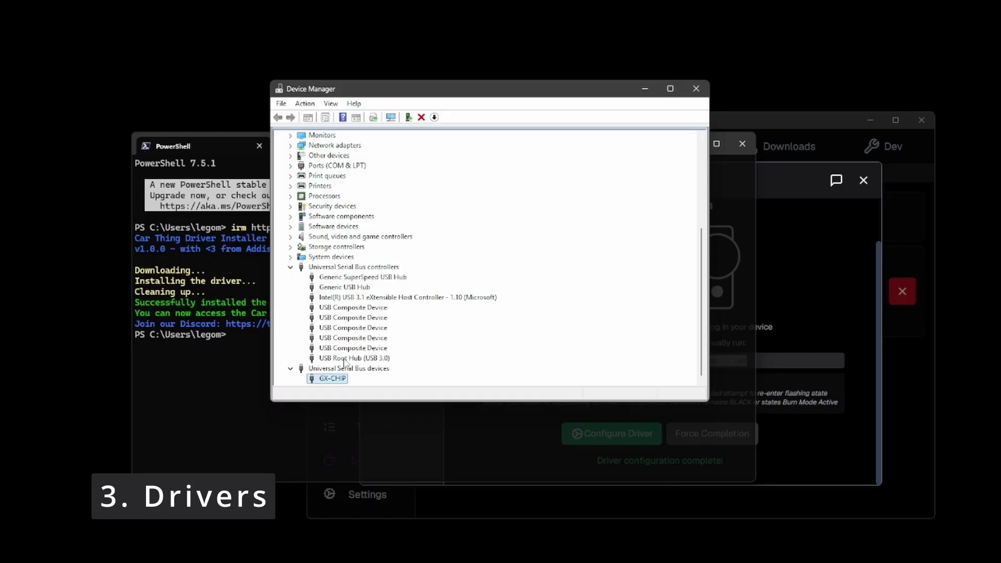
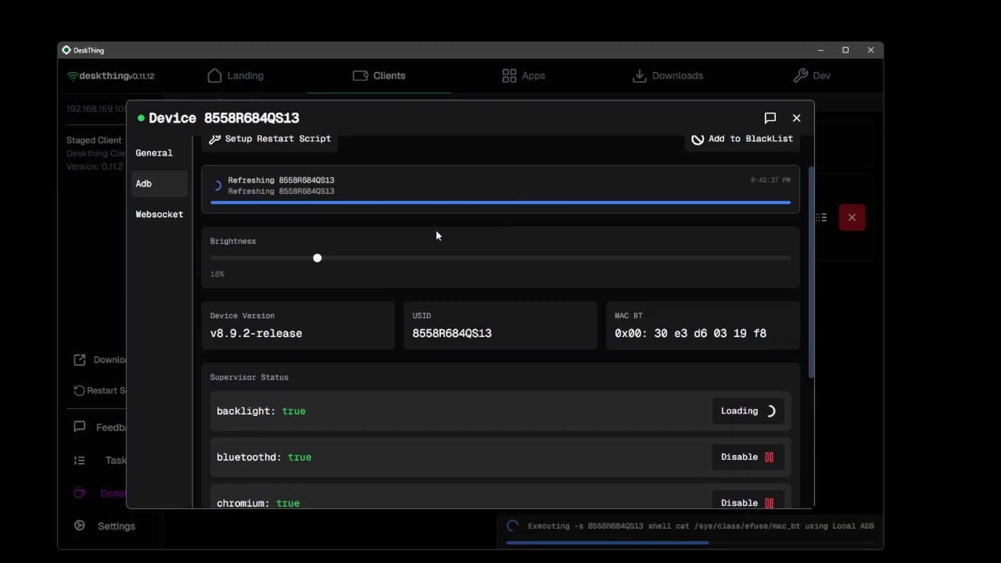
Look over the connected device's ADB details in DeskThing and close them
{"action": "scroll", "coordinate": [595, 229], "scroll_direction": "down", "scroll_amount": 1}
{"action": "scroll", "coordinate": [600, 230], "scroll_direction": "up", "scroll_amount": 2}
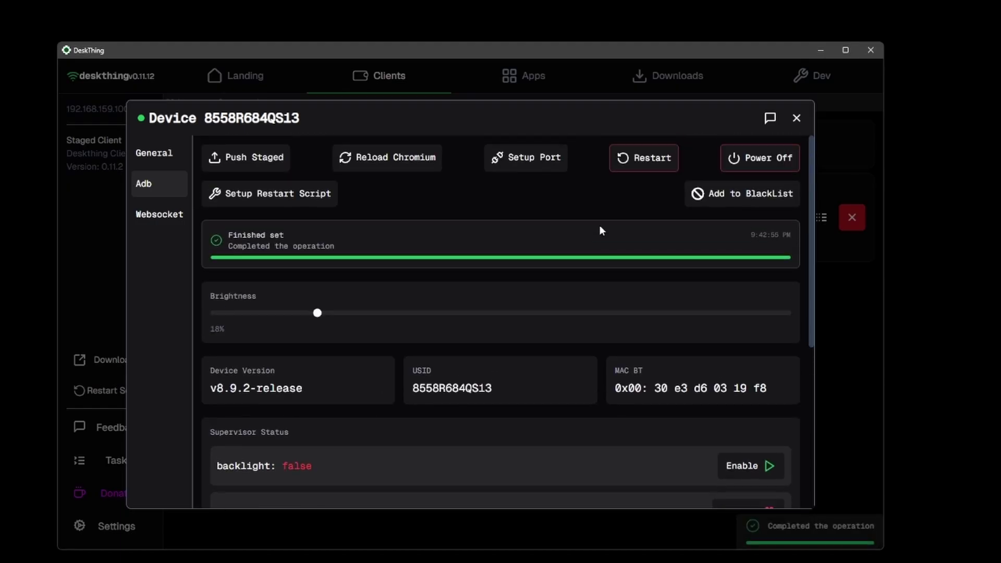
{"action": "left_click", "coordinate": [798, 121]}
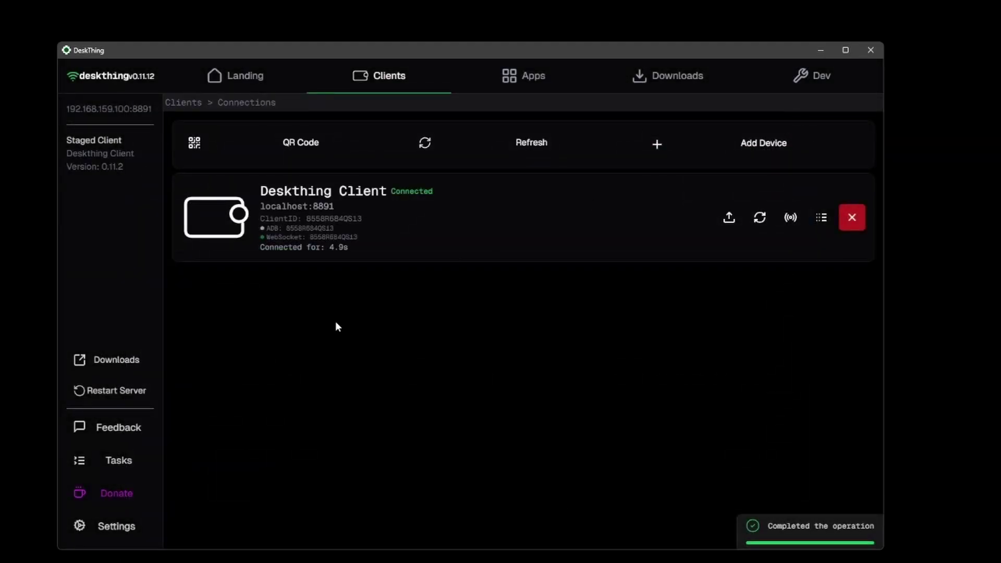
Enable Auto Start, Run In Background and Start Minimized in DeskThing's server settings
{"action": "left_click", "coordinate": [102, 528]}
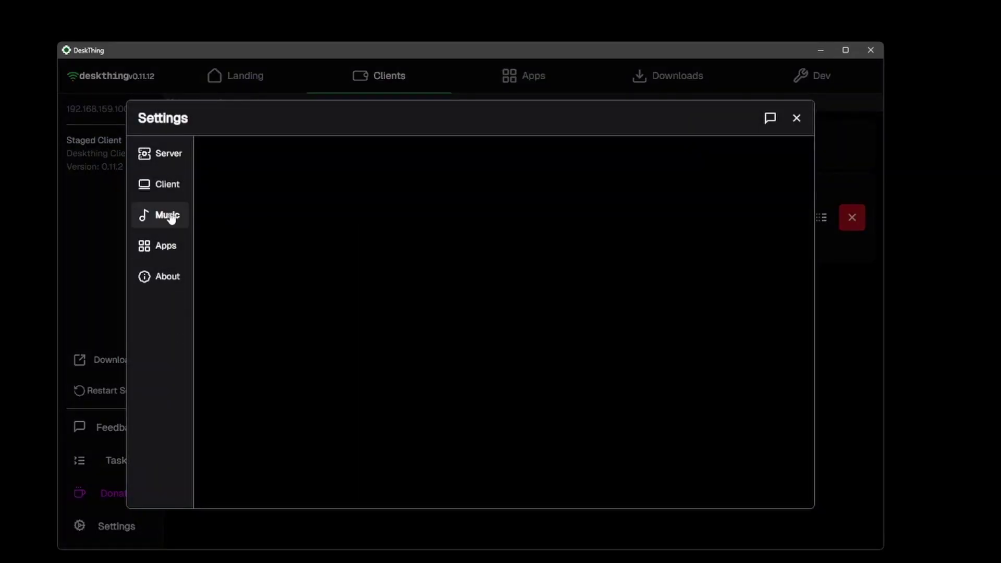
{"action": "left_click", "coordinate": [169, 159]}
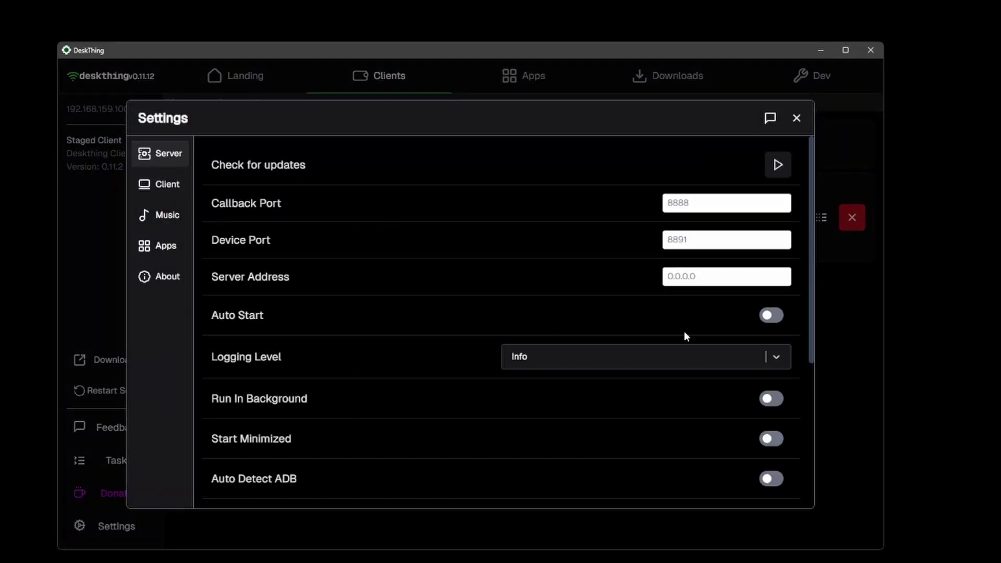
{"action": "left_click", "coordinate": [782, 321]}
{"action": "left_click", "coordinate": [768, 403]}
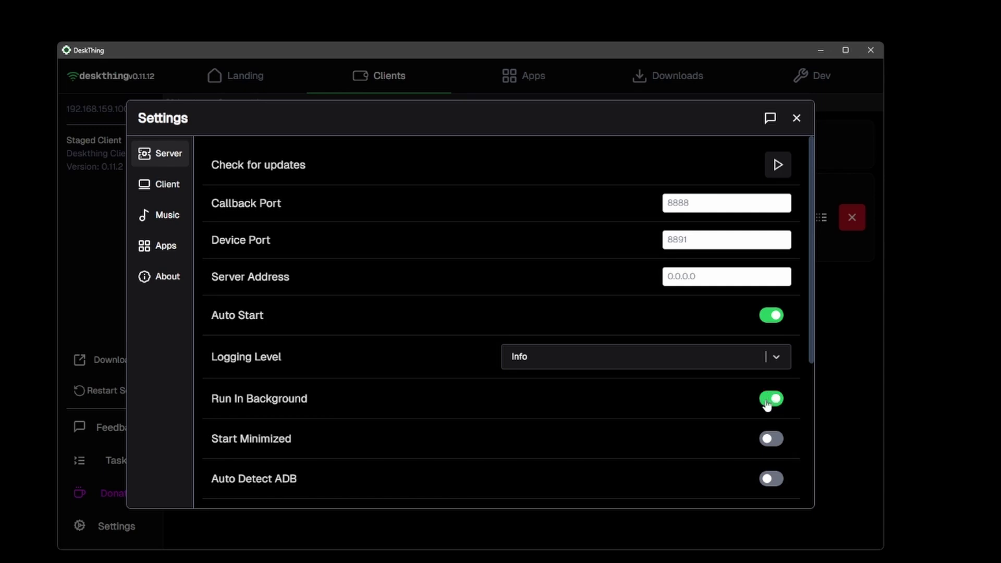
{"action": "scroll", "coordinate": [758, 396], "scroll_direction": "down", "scroll_amount": 1}
{"action": "left_click", "coordinate": [773, 384]}
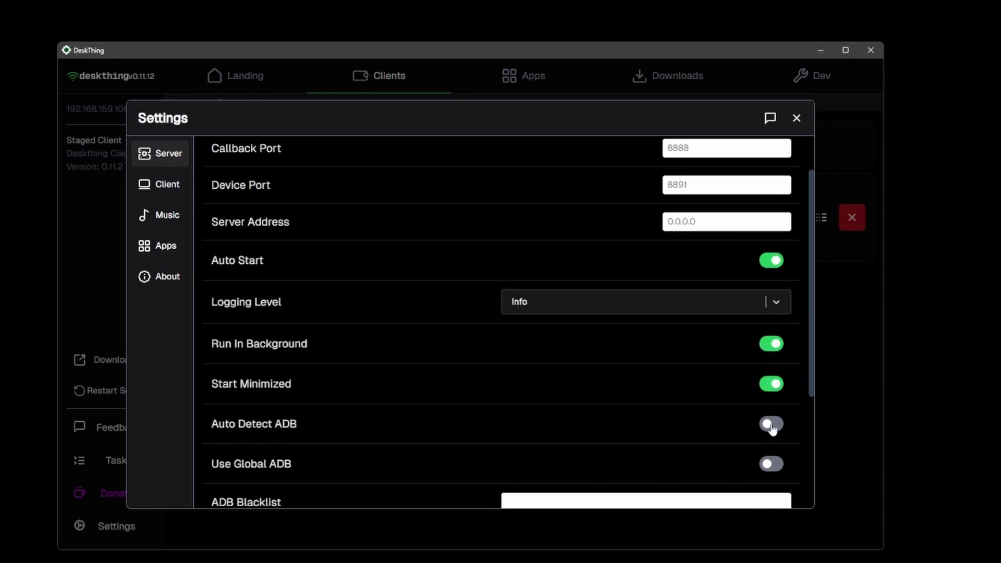
Enable Auto Detect ADB in the server settings and set the Logging Level to Info
{"action": "left_click", "coordinate": [626, 297]}
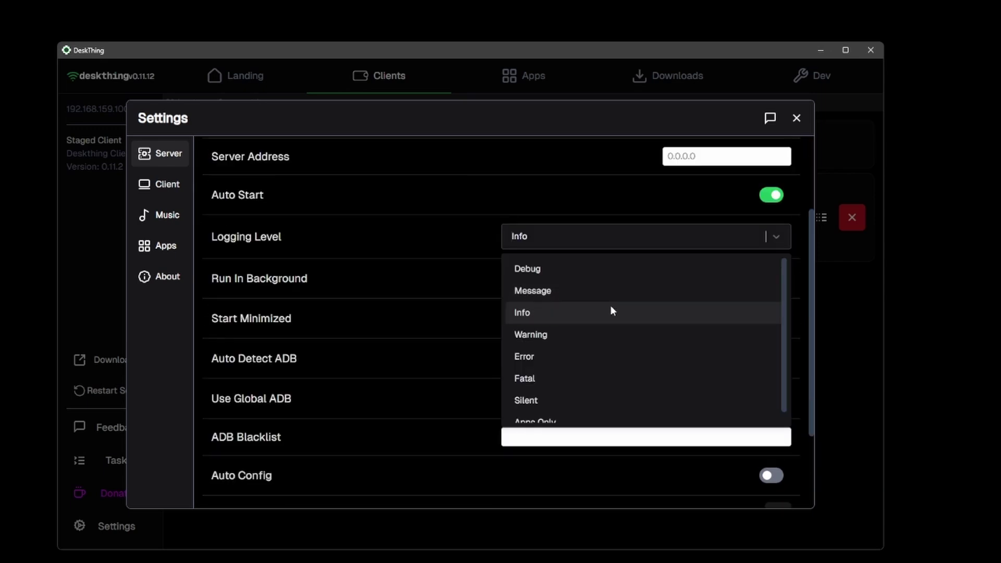
{"action": "left_click", "coordinate": [577, 354]}
{"action": "left_click", "coordinate": [555, 240]}
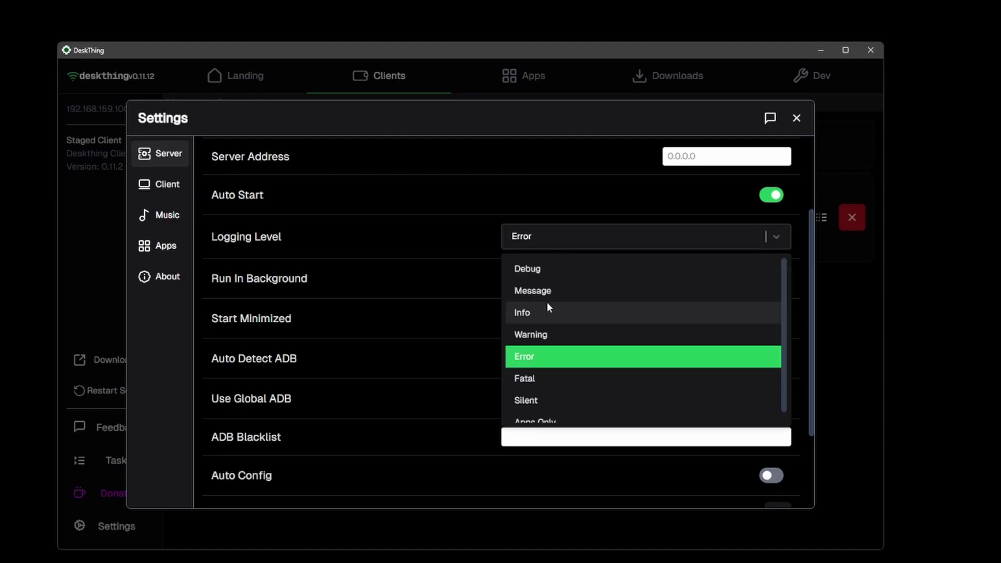
{"action": "left_click", "coordinate": [545, 310]}
{"action": "scroll", "coordinate": [546, 300], "scroll_direction": "down", "scroll_amount": 2}
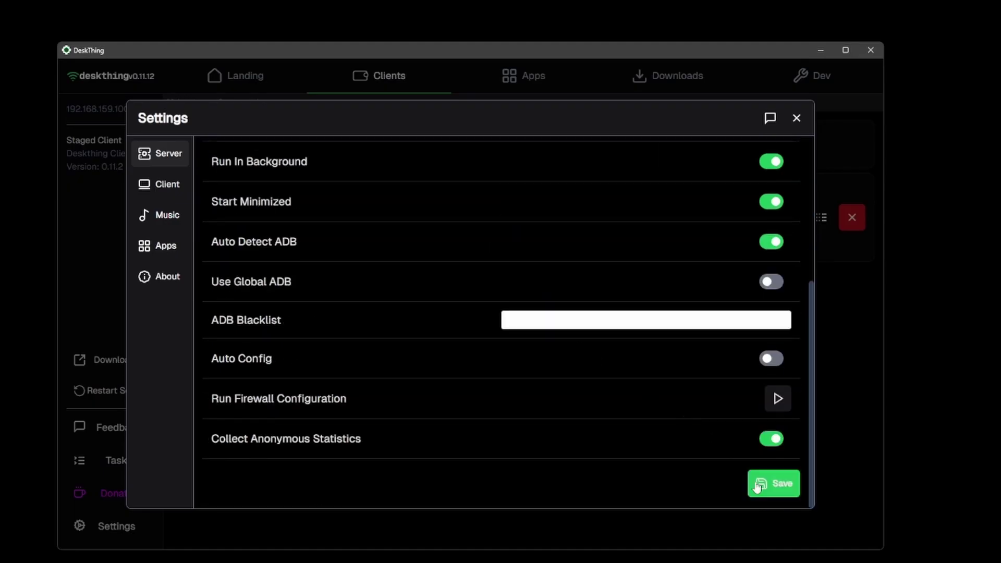
{"action": "scroll", "coordinate": [602, 361], "scroll_direction": "up", "scroll_amount": 3}
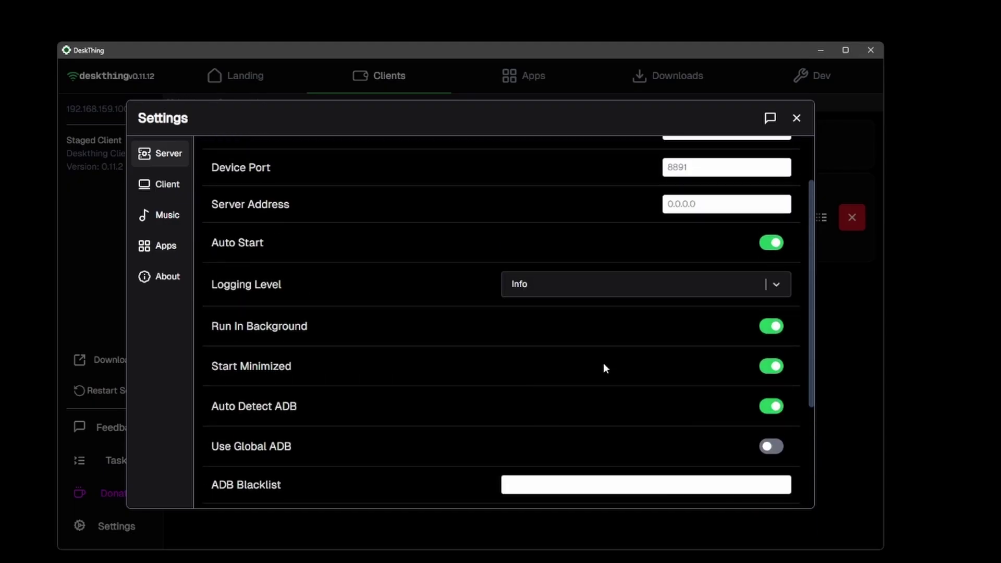
Enable the refresh interval in the Music settings, set it to 10 seconds and save
{"action": "left_click", "coordinate": [166, 185]}
{"action": "left_click", "coordinate": [162, 213]}
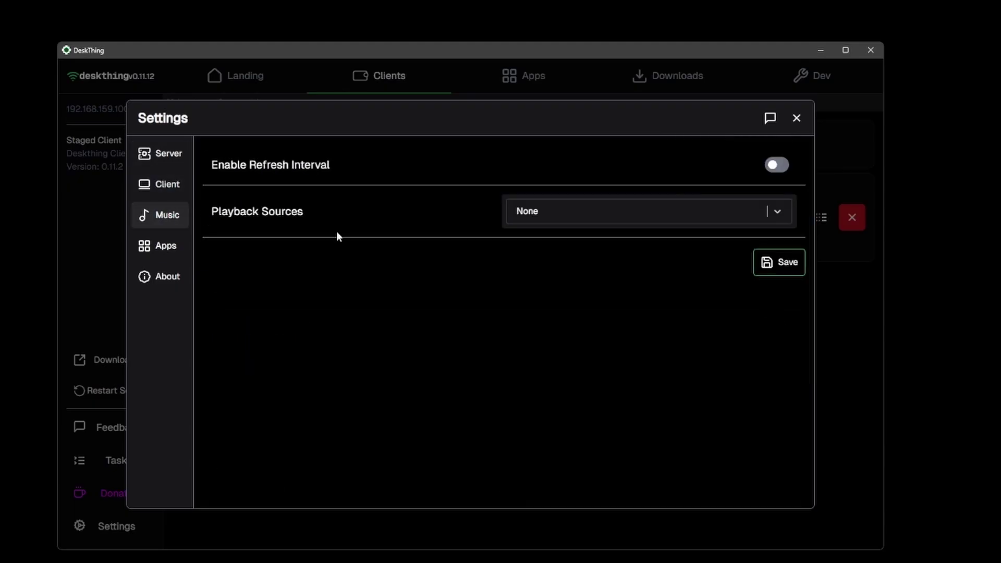
{"action": "left_click", "coordinate": [776, 170]}
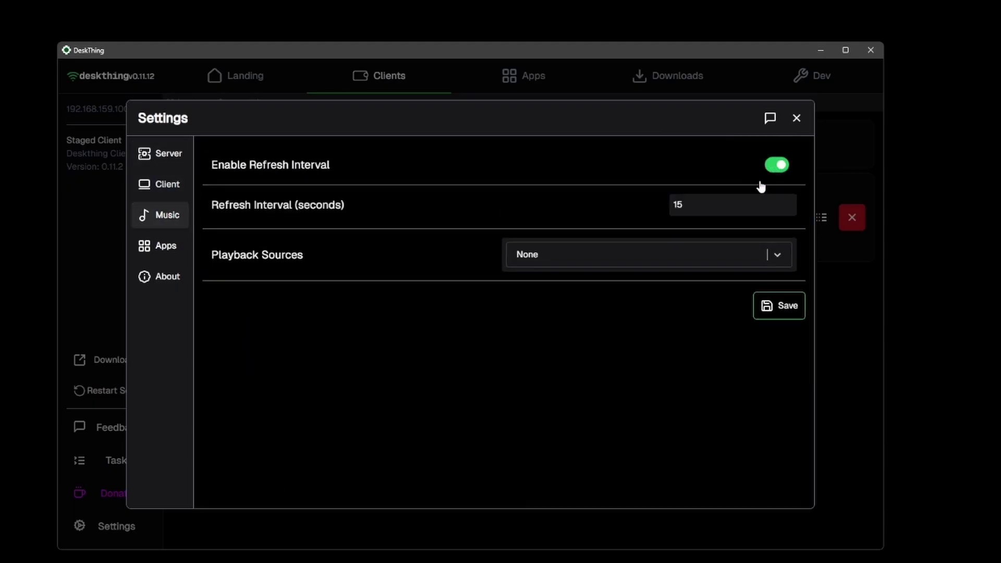
{"action": "left_click", "coordinate": [778, 306]}
{"action": "left_click", "coordinate": [683, 203]}
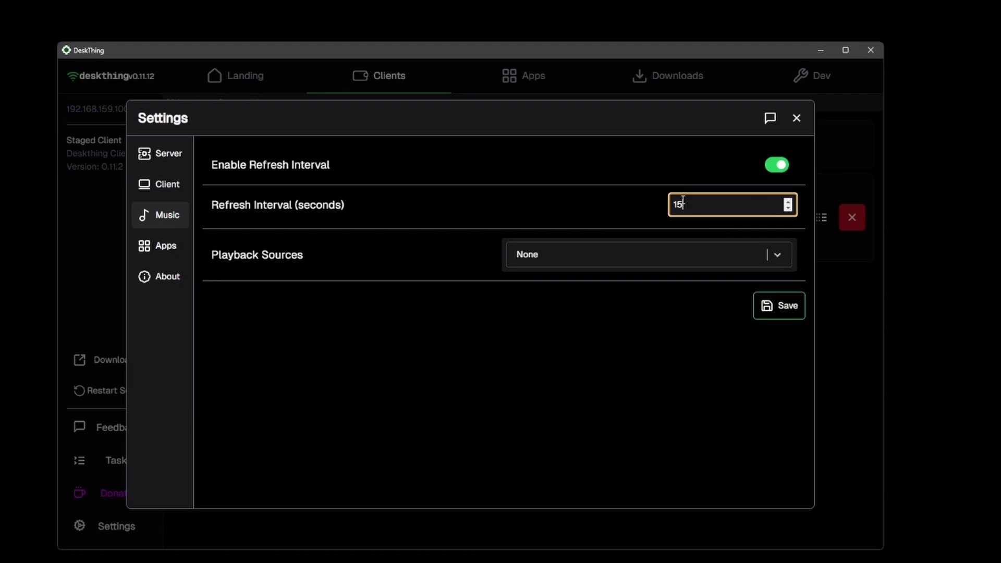
{"action": "left_click", "coordinate": [655, 203]}
{"action": "left_click", "coordinate": [778, 306]}
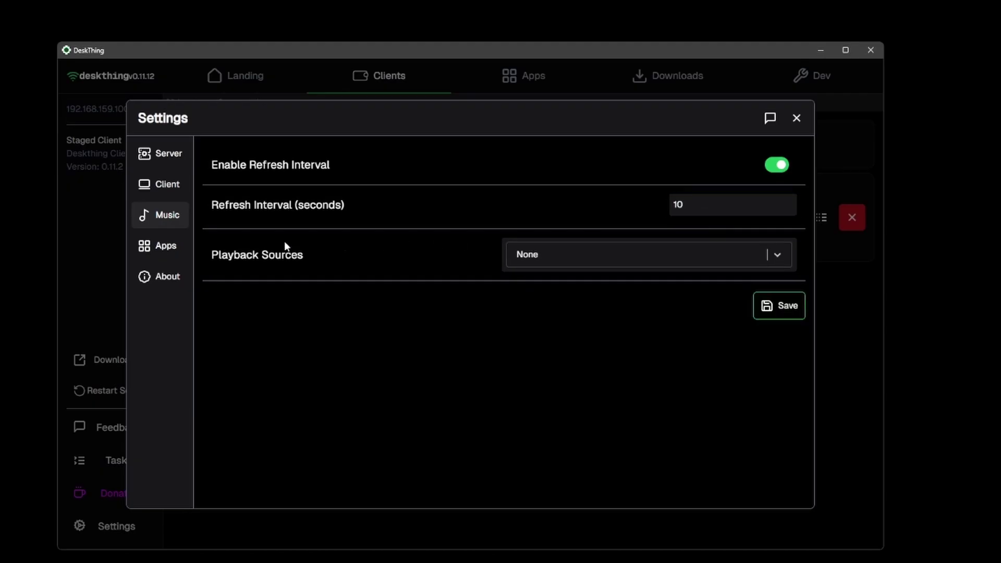
Look over the development team and supporter lists in the About settings and close Settings
{"action": "left_click", "coordinate": [167, 275]}
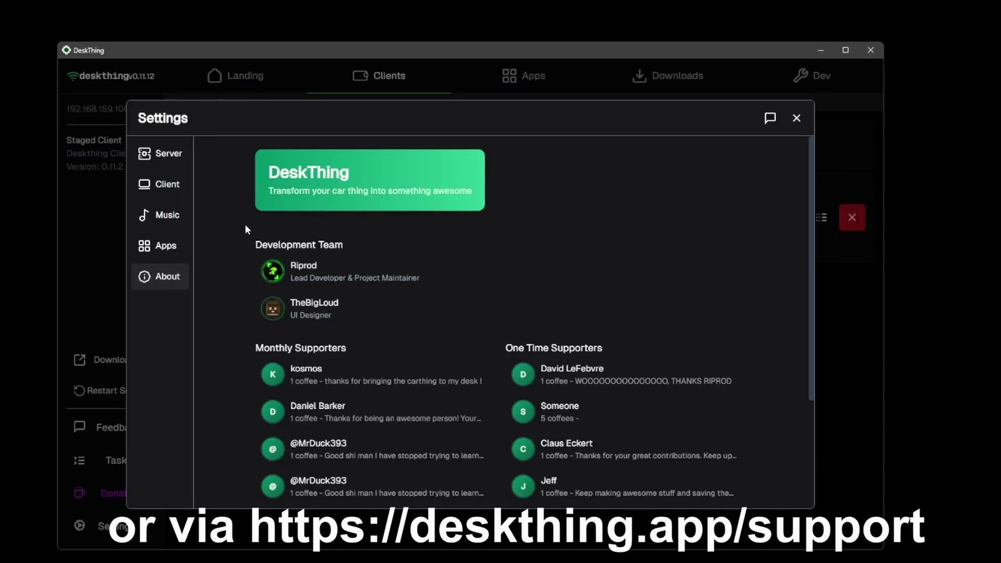
{"action": "scroll", "coordinate": [245, 238], "scroll_direction": "down", "scroll_amount": 1}
{"action": "scroll", "coordinate": [245, 239], "scroll_direction": "down", "scroll_amount": 2}
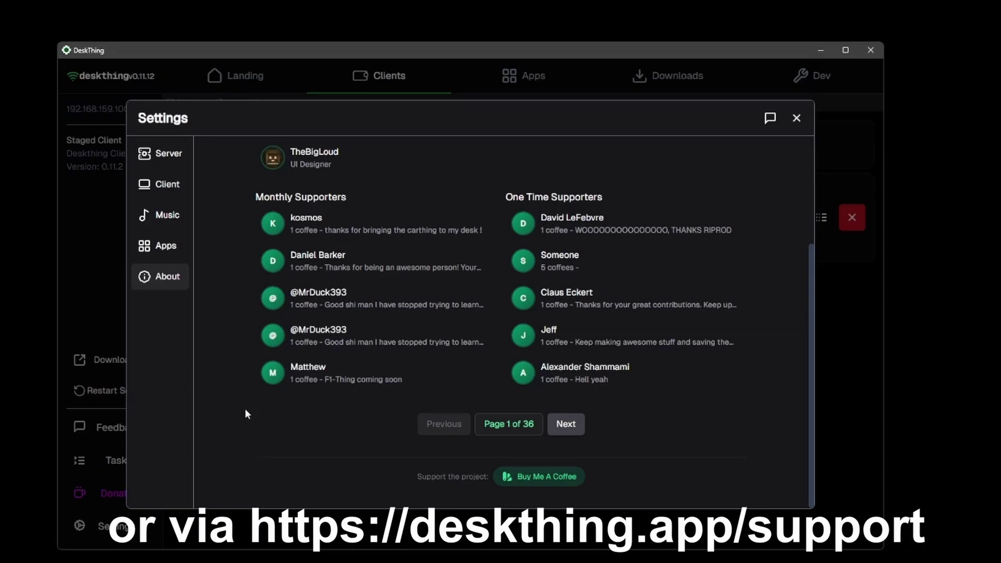
{"action": "scroll", "coordinate": [244, 414], "scroll_direction": "up", "scroll_amount": 3}
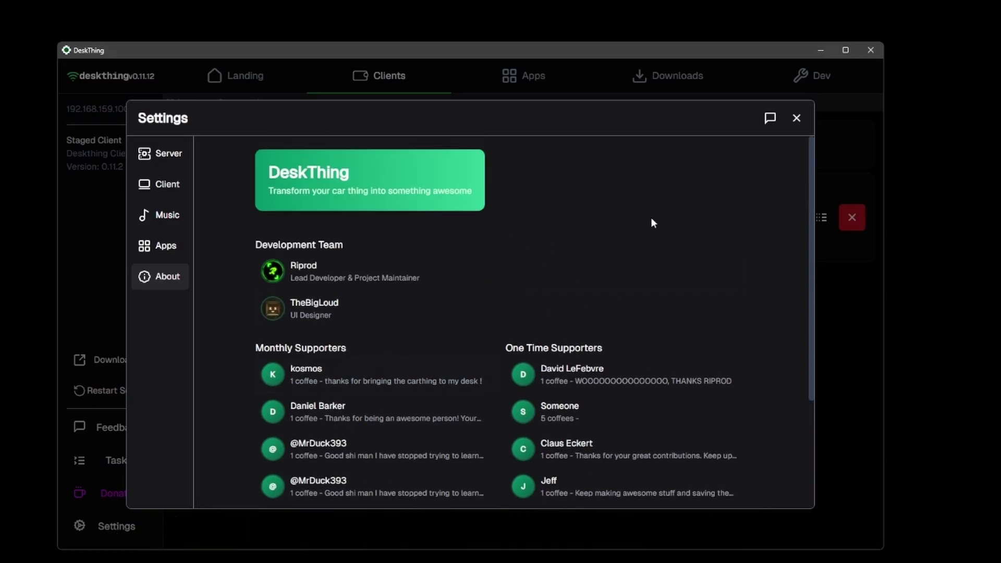
{"action": "left_click", "coordinate": [796, 118]}
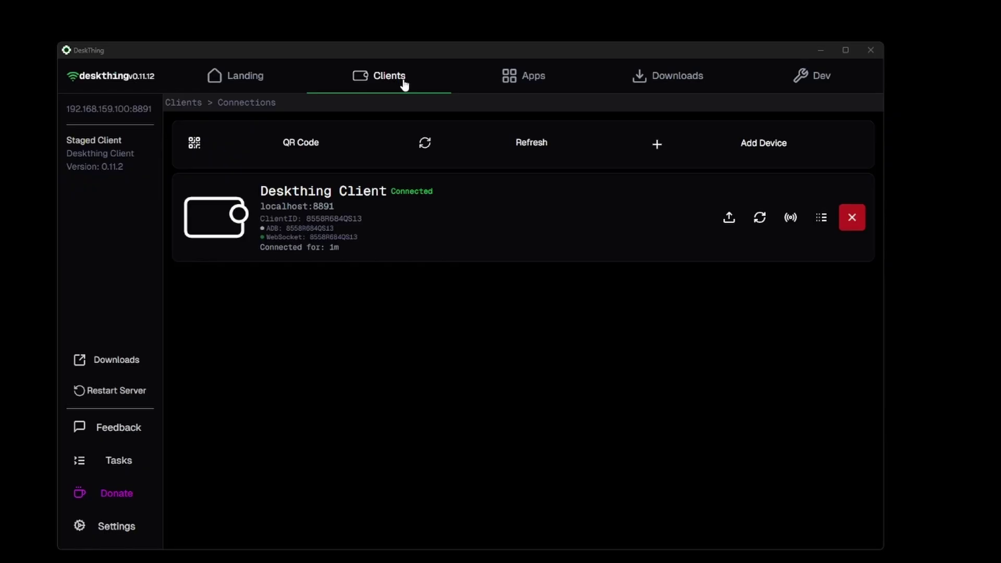
Create a button mapping profile named "New profile" based on the Default profile and make it active
{"action": "mouse_move", "coordinate": [403, 82]}
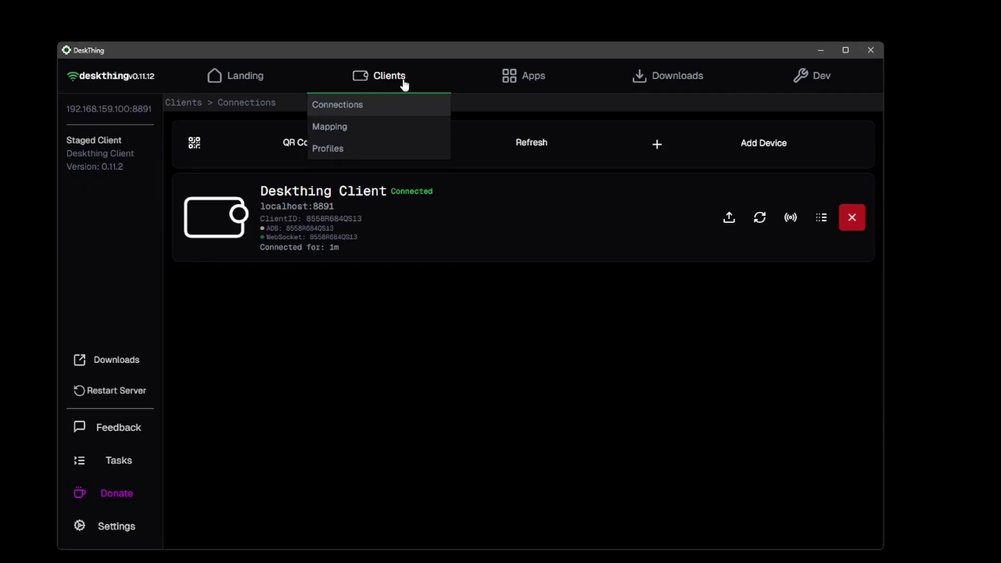
{"action": "left_click", "coordinate": [375, 128]}
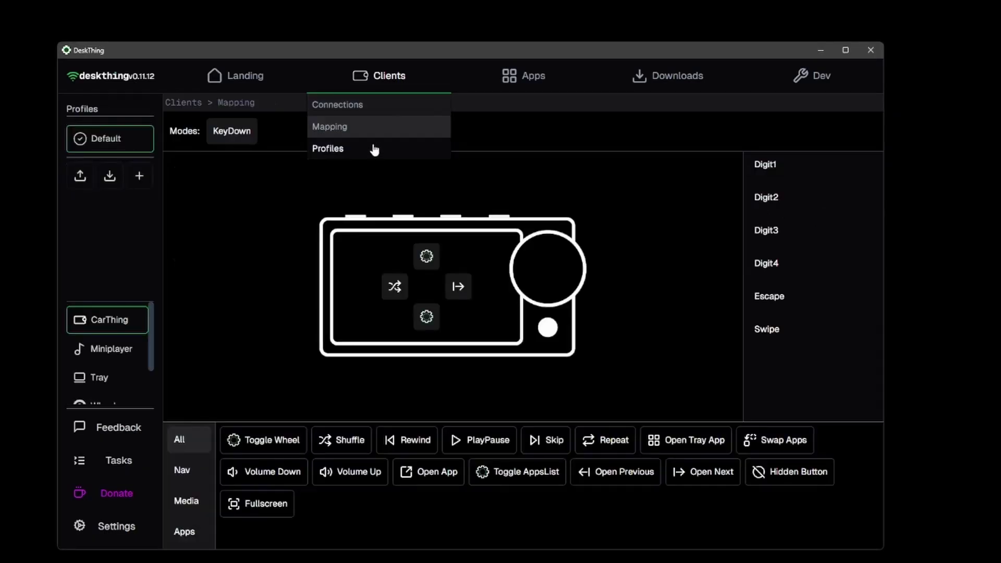
{"action": "left_click", "coordinate": [140, 177]}
{"action": "left_click", "coordinate": [416, 258]}
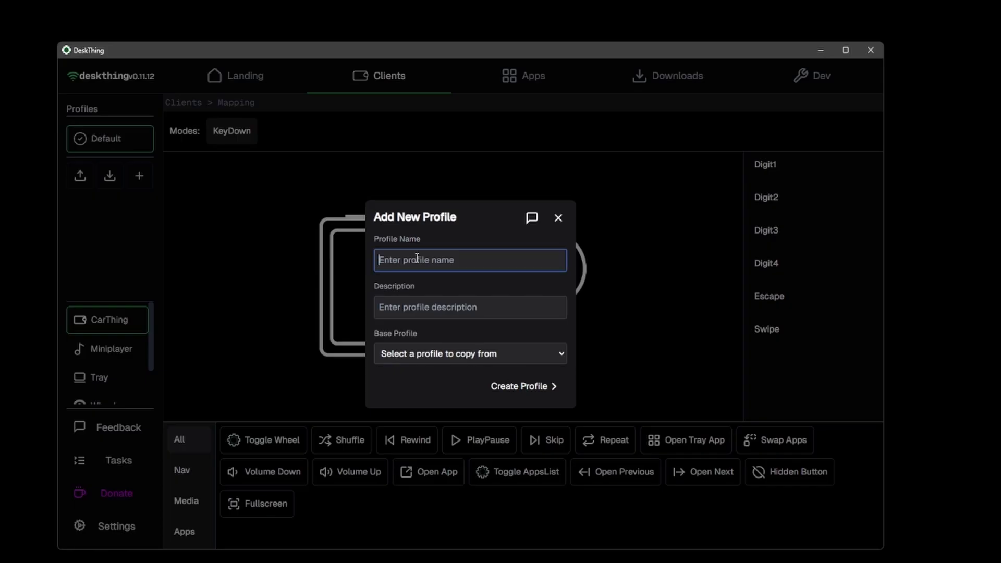
{"action": "type", "text": "New profile"}
{"action": "left_click", "coordinate": [464, 354]}
{"action": "left_click", "coordinate": [446, 386]}
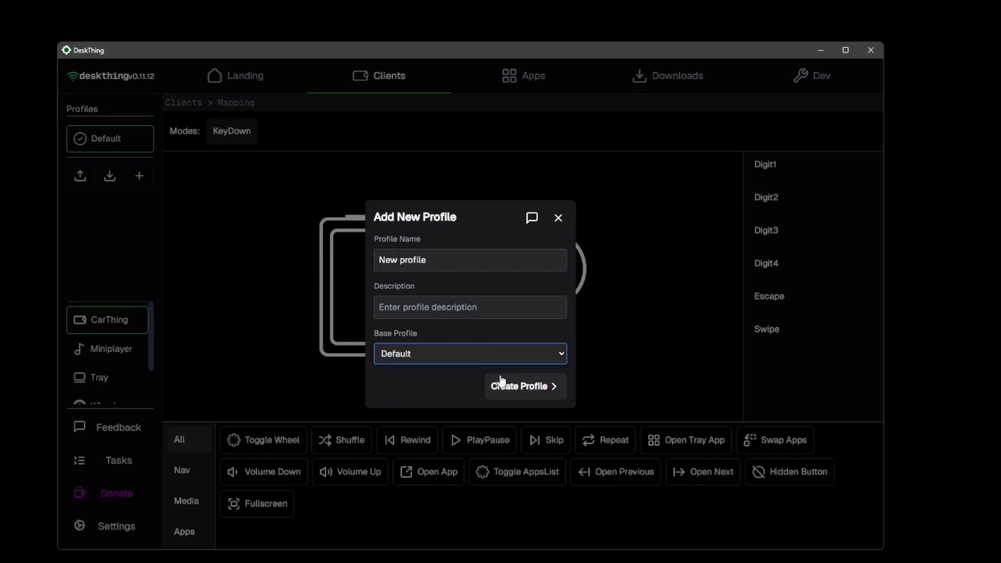
{"action": "left_click", "coordinate": [509, 386]}
{"action": "left_click", "coordinate": [126, 175]}
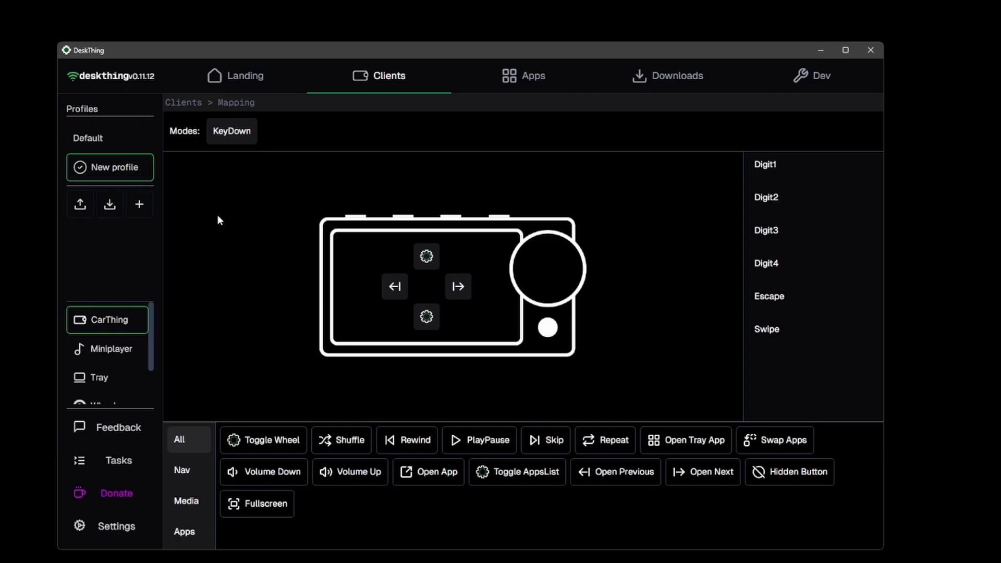
Examine the actions mapped to the swipe directions, the Escape button and the Digit1 to Digit4 buttons of the Car Thing
{"action": "left_click", "coordinate": [400, 288]}
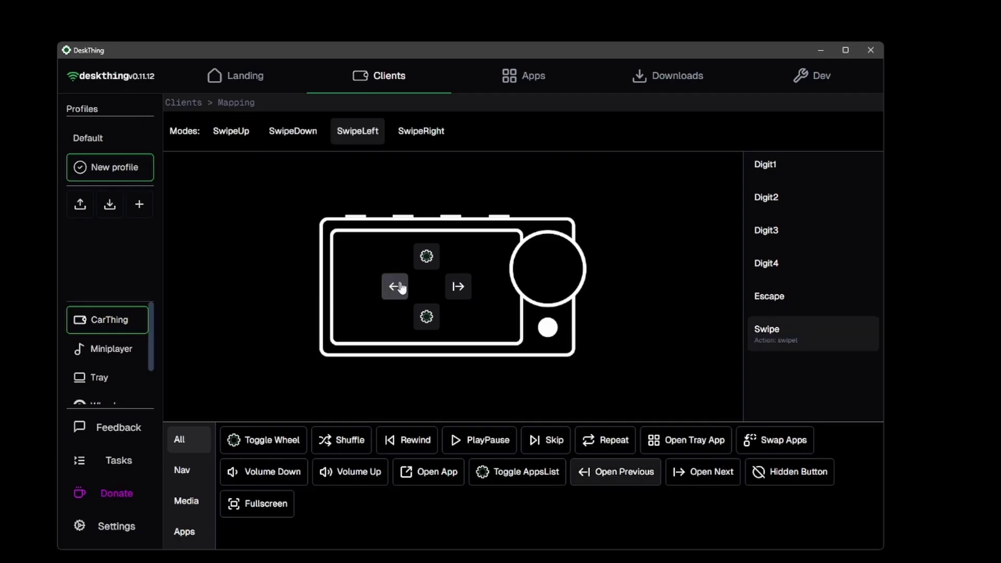
{"action": "left_click", "coordinate": [457, 286]}
{"action": "left_click", "coordinate": [433, 316]}
{"action": "left_click", "coordinate": [427, 263]}
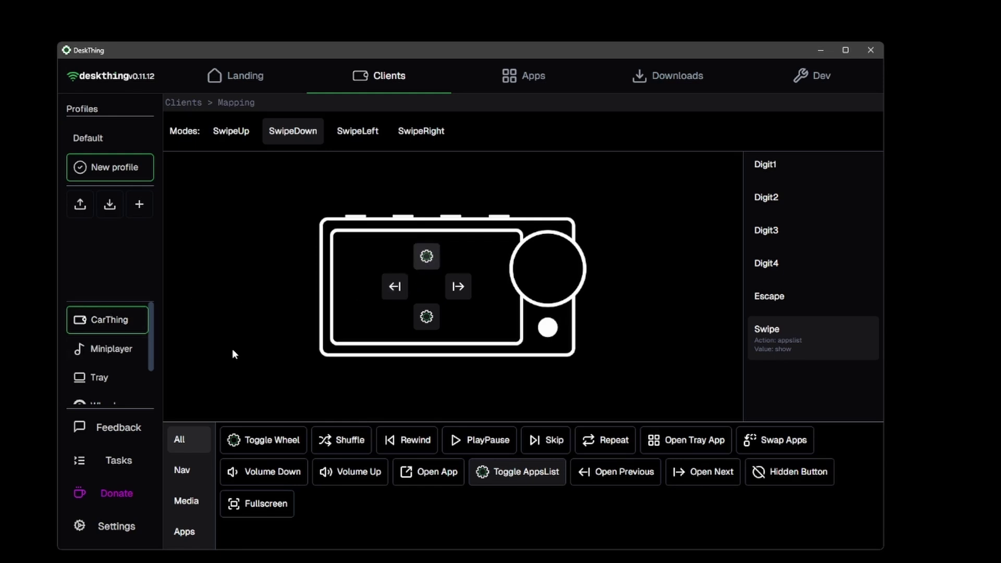
{"action": "left_click", "coordinate": [549, 328]}
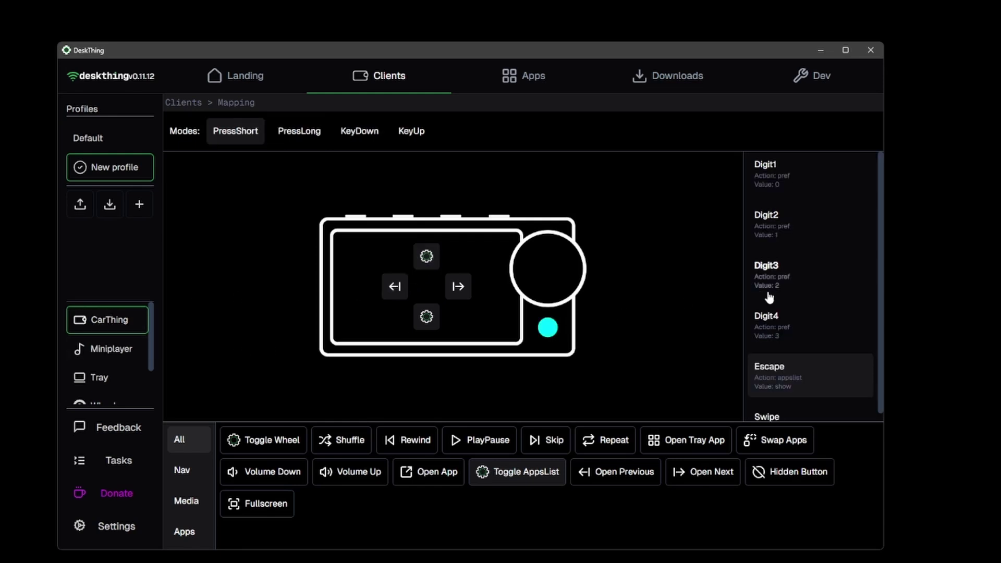
{"action": "scroll", "coordinate": [790, 297], "scroll_direction": "down", "scroll_amount": 1}
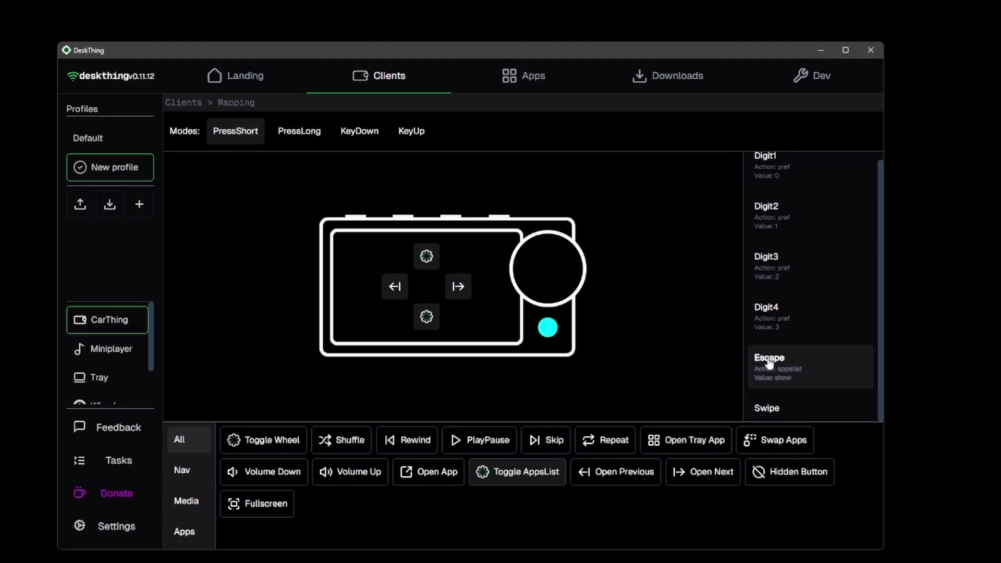
{"action": "scroll", "coordinate": [780, 329], "scroll_direction": "up", "scroll_amount": 1}
{"action": "left_click", "coordinate": [777, 181]}
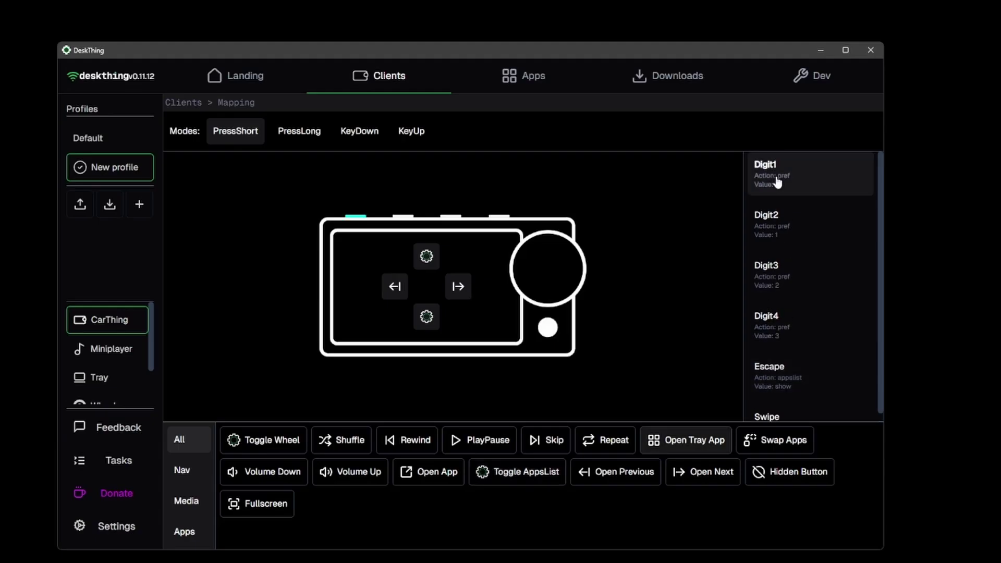
{"action": "left_click", "coordinate": [780, 218]}
{"action": "left_click", "coordinate": [780, 267]}
{"action": "left_click", "coordinate": [781, 317]}
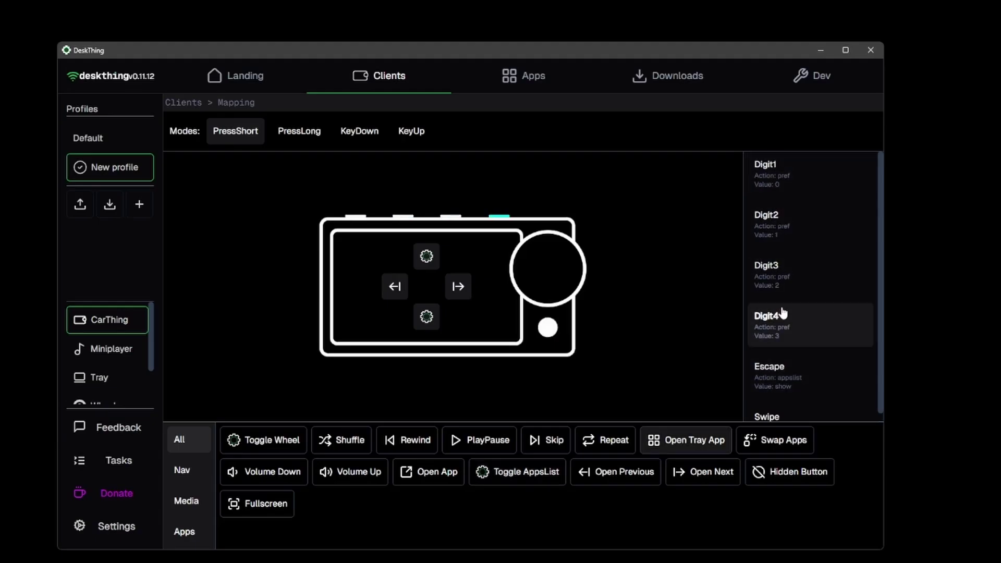
Map the short press of Digit1 to Rewind and of Digit4 to Skip, and save the profile
{"action": "left_click", "coordinate": [769, 178]}
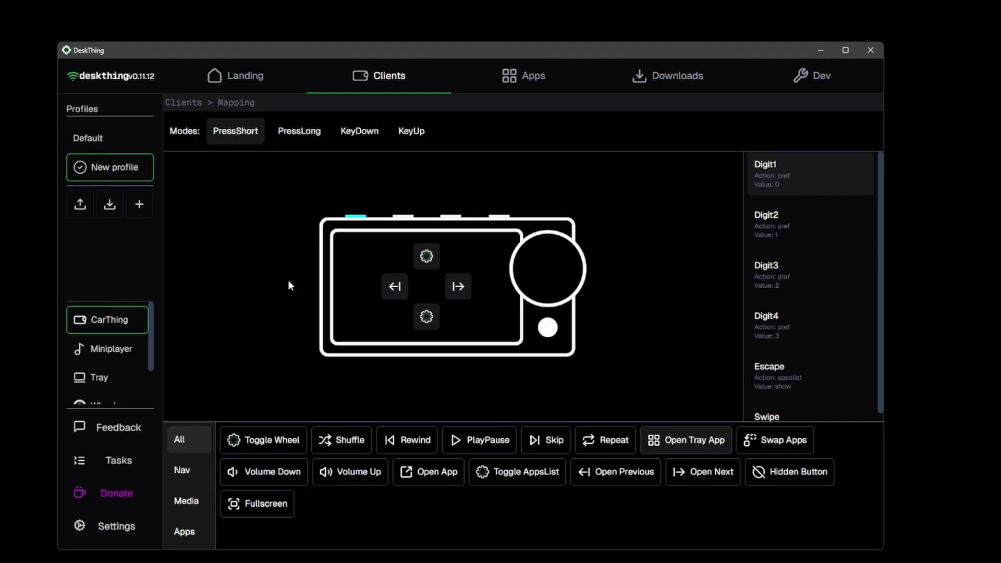
{"action": "left_click", "coordinate": [410, 442]}
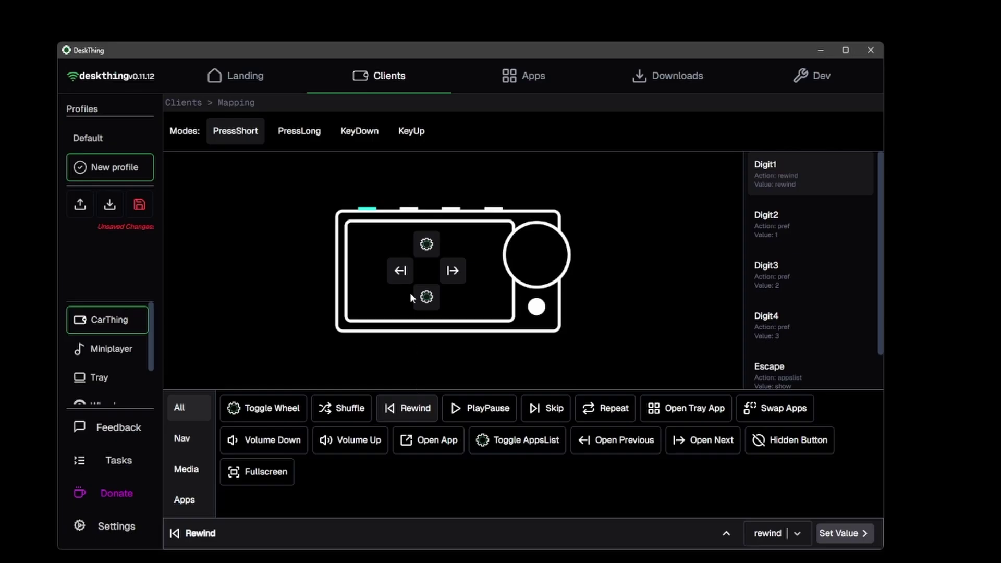
{"action": "left_click", "coordinate": [491, 211]}
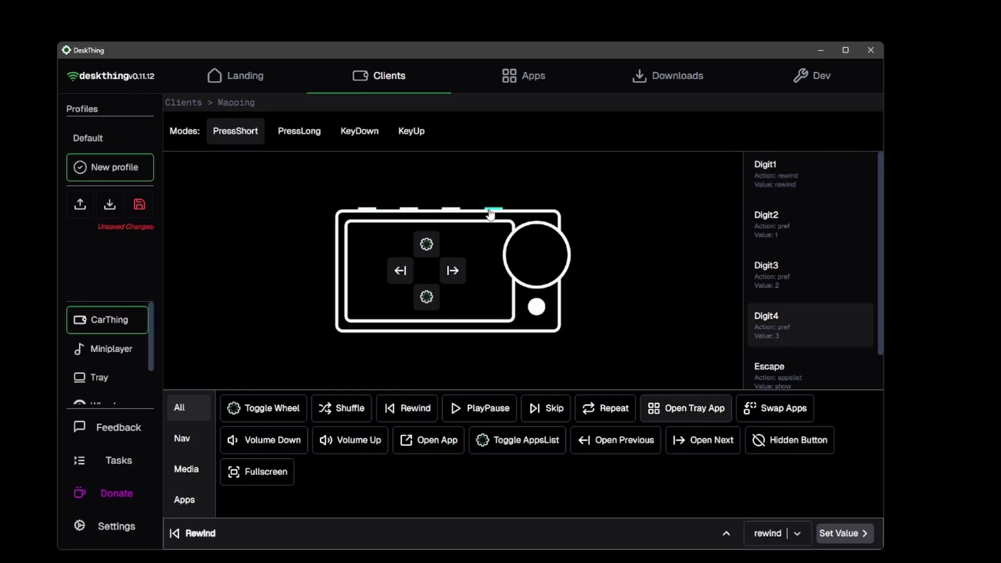
{"action": "left_click", "coordinate": [542, 412]}
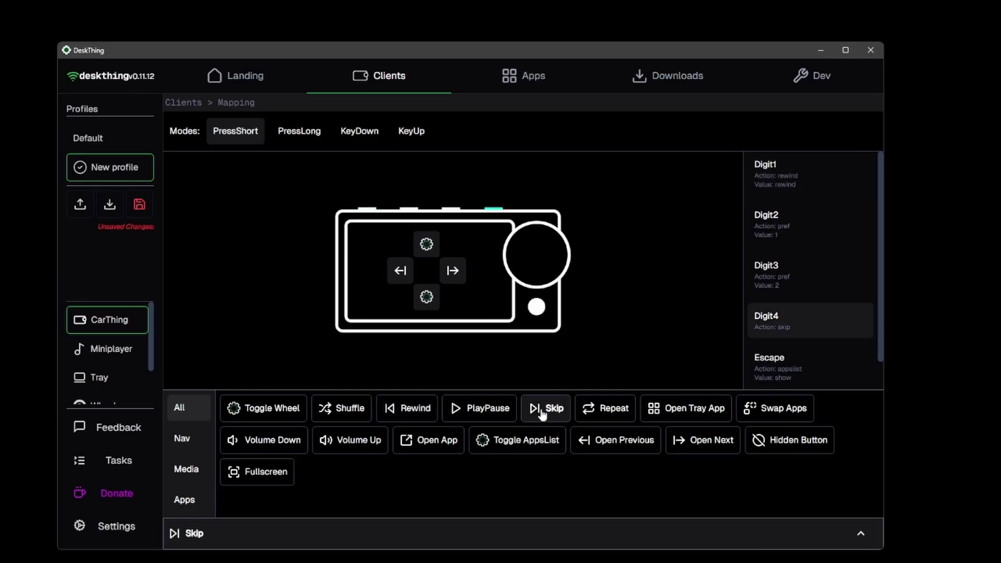
{"action": "left_click", "coordinate": [139, 204]}
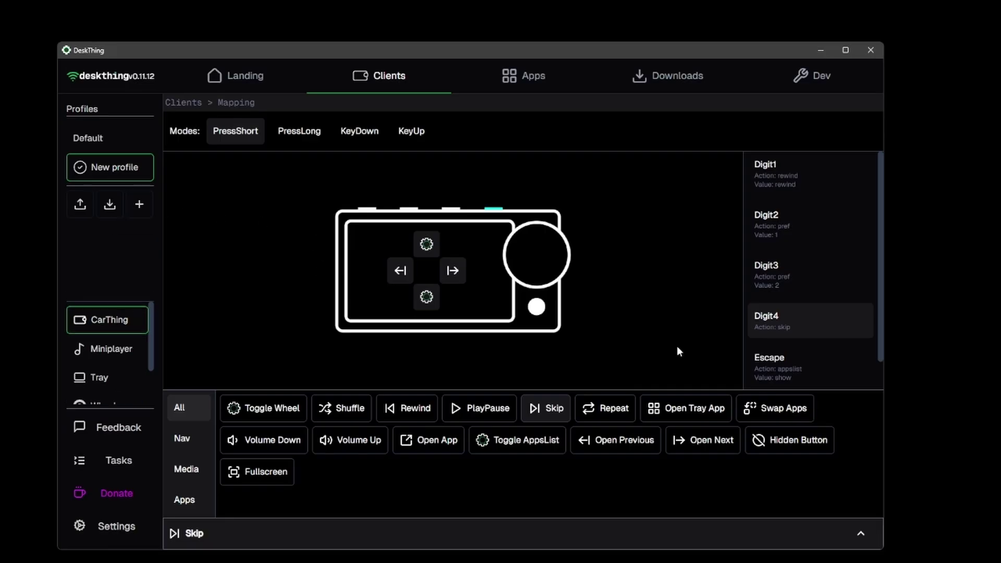
Open the client window with its miniplayer controls shown and move it clear of the button mapping layout
{"action": "right_click", "coordinate": [886, 558]}
{"action": "left_click", "coordinate": [880, 545]}
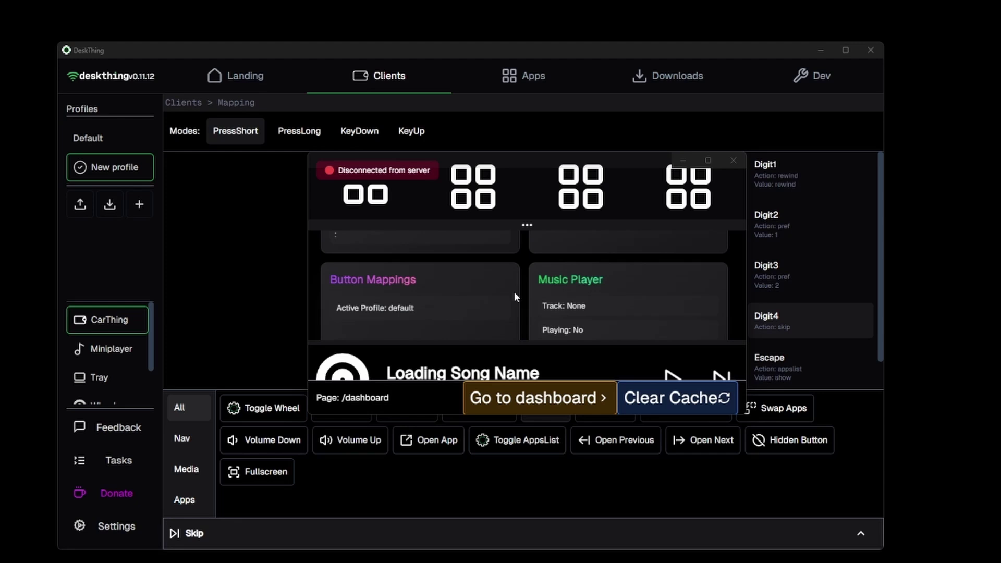
{"action": "left_click", "coordinate": [461, 367]}
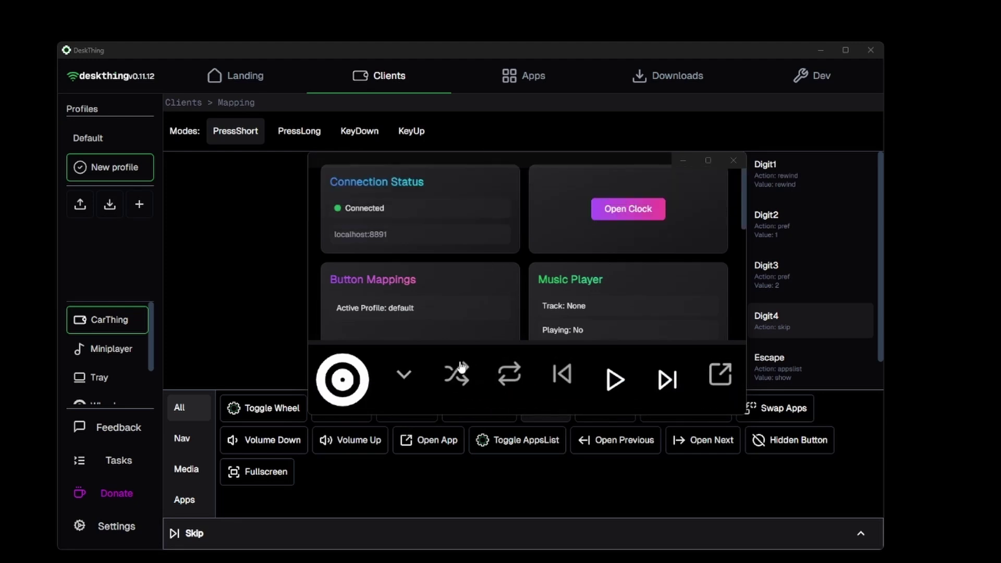
{"action": "left_click_drag", "start_coordinate": [499, 165], "coordinate": [755, 60]}
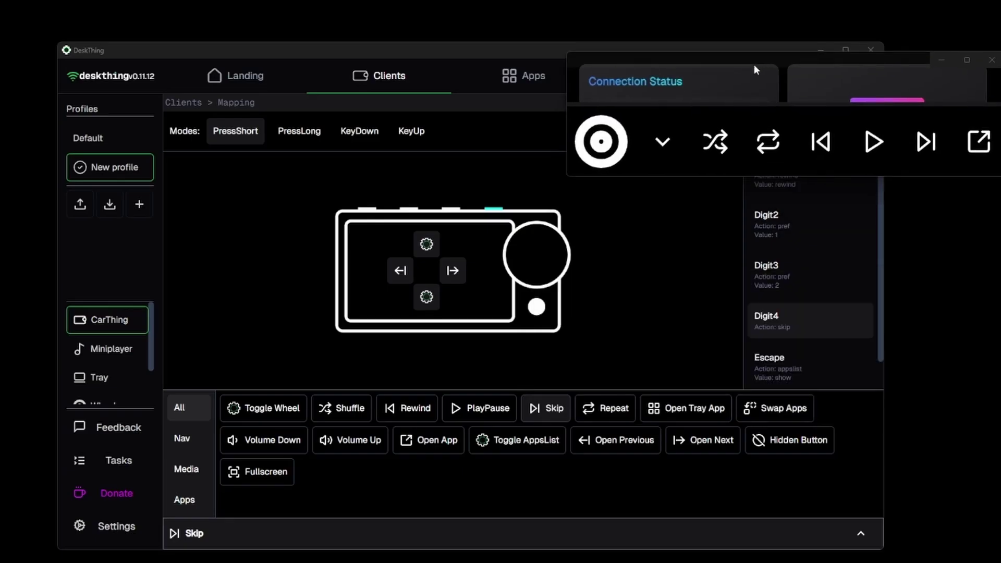
Show the Miniplayer mapping in KeyDown mode and examine the actions assigned to DynamicAction1 through DynamicAction4
{"action": "left_click", "coordinate": [126, 347]}
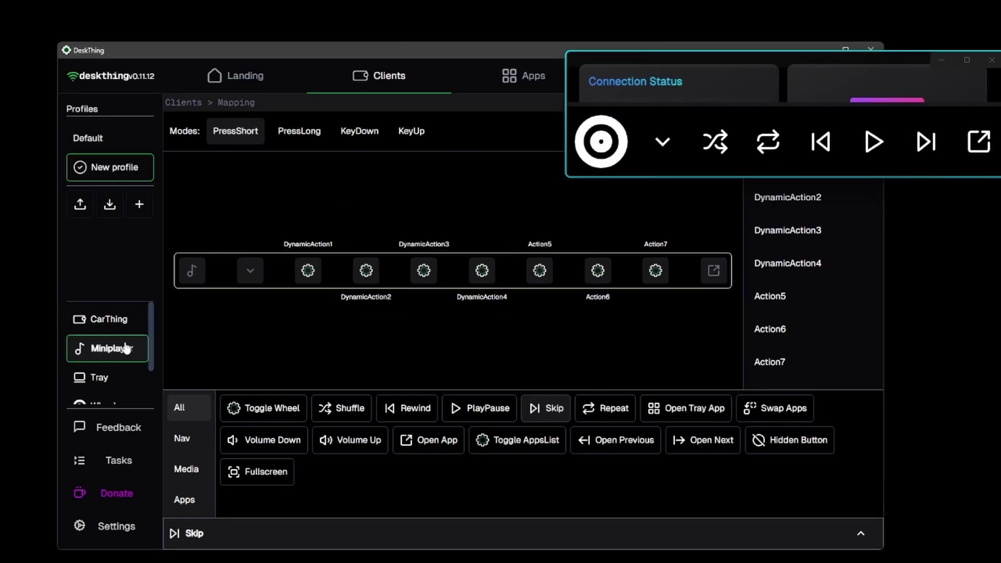
{"action": "left_click", "coordinate": [308, 270]}
{"action": "left_click", "coordinate": [231, 131]}
{"action": "left_click", "coordinate": [365, 273]}
{"action": "left_click", "coordinate": [423, 271]}
{"action": "left_click", "coordinate": [483, 271]}
{"action": "left_click", "coordinate": [424, 270]}
{"action": "left_click", "coordinate": [366, 270]}
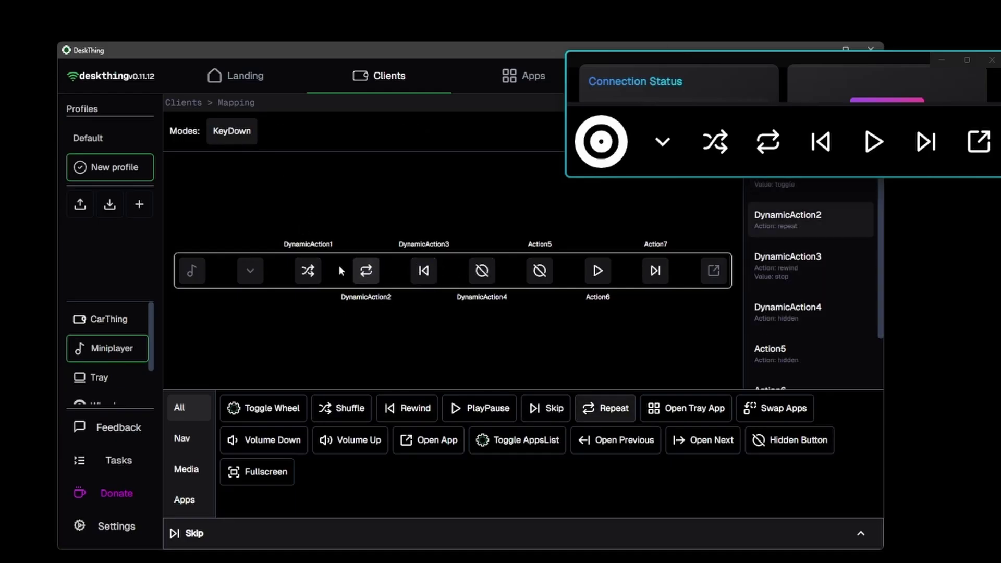
Map the miniplayer's DynamicAction1 to Volume Down and DynamicAction2 to Volume Up, and save the new profile
{"action": "left_click", "coordinate": [308, 270]}
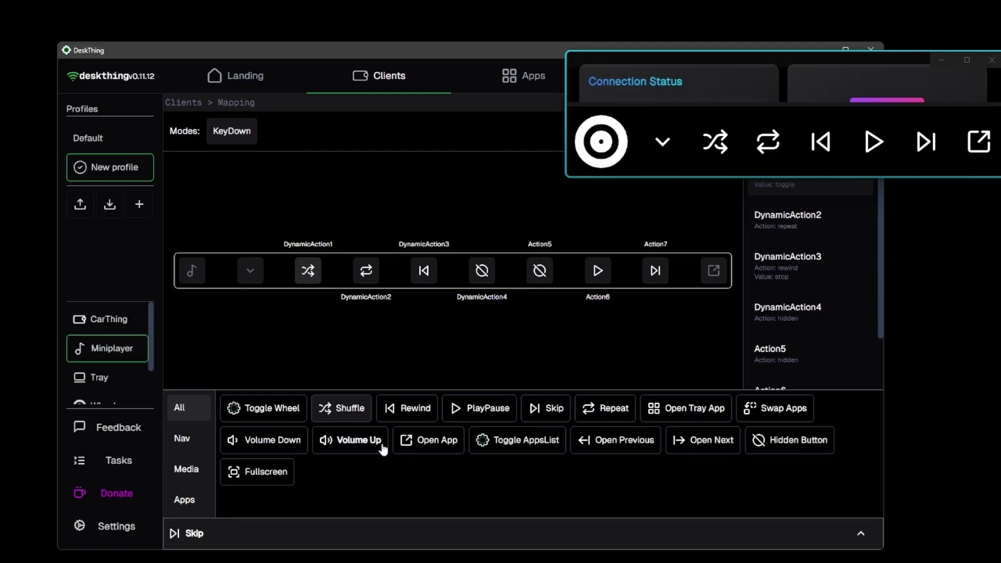
{"action": "left_click", "coordinate": [263, 439]}
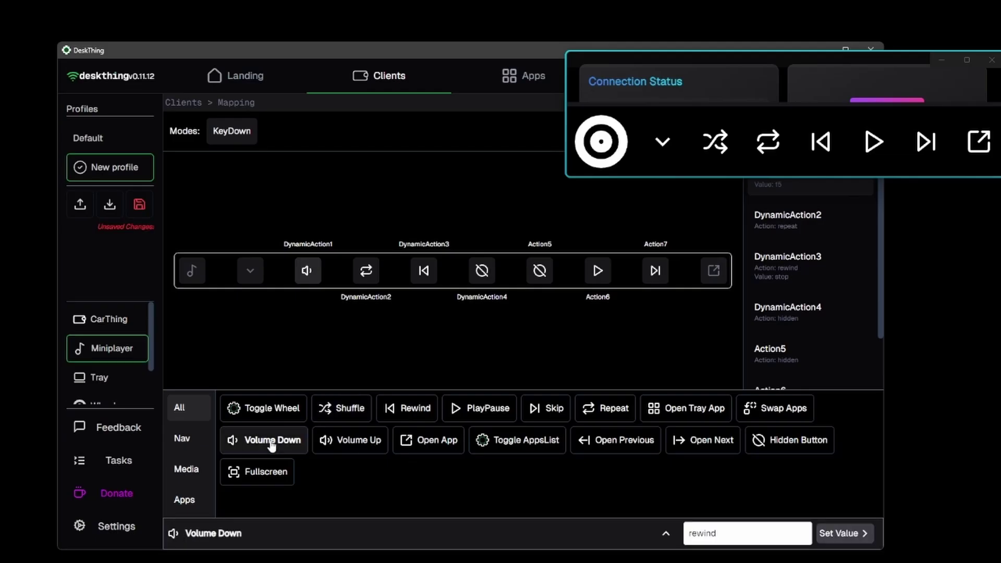
{"action": "left_click", "coordinate": [372, 270]}
{"action": "left_click", "coordinate": [345, 440]}
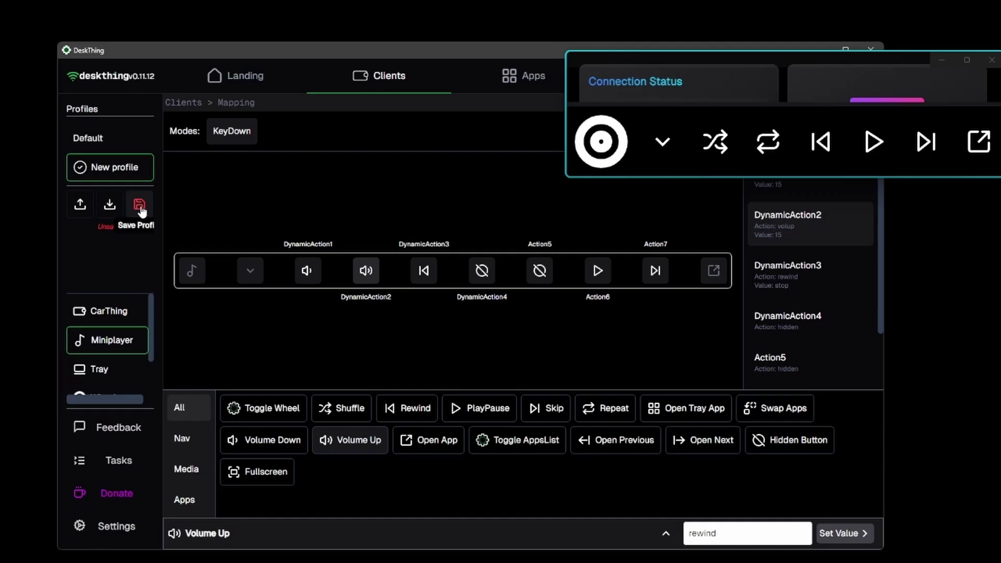
{"action": "left_click", "coordinate": [140, 206]}
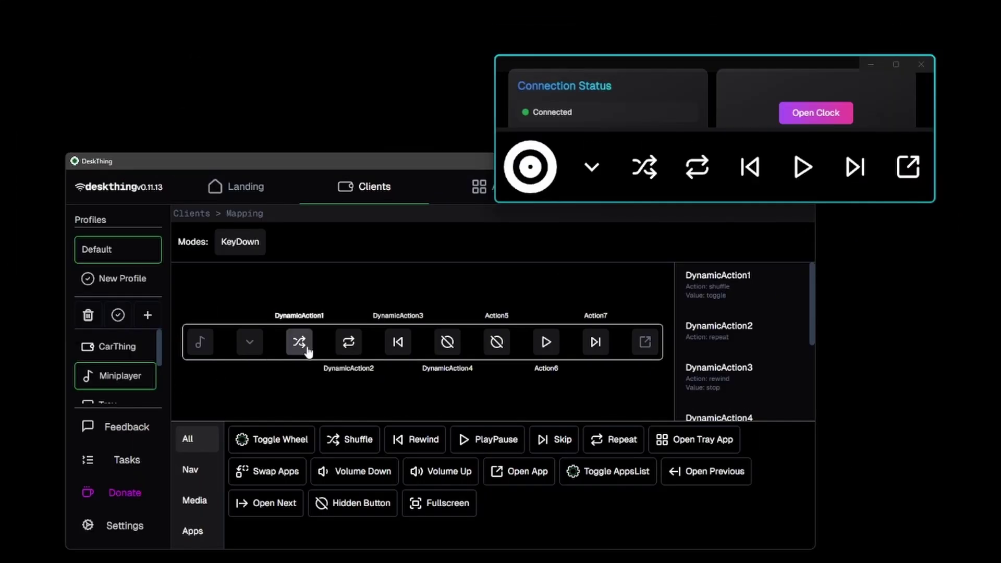
In the Default profile's miniplayer, map DynamicAction1 to Rewind and DynamicAction3 to Skip, saving the profile after each change
{"action": "left_click", "coordinate": [307, 351]}
{"action": "left_click", "coordinate": [418, 441]}
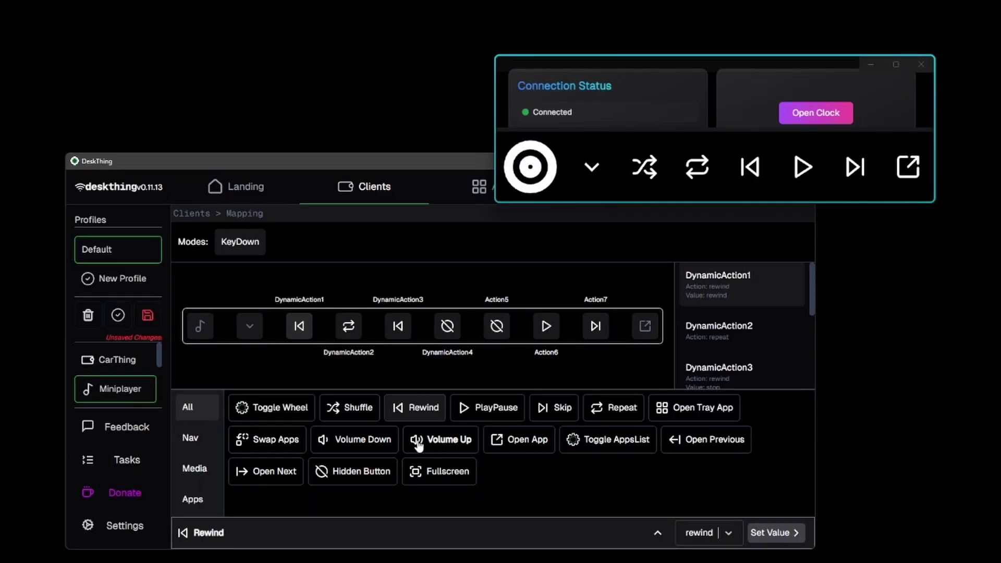
{"action": "left_click", "coordinate": [148, 316]}
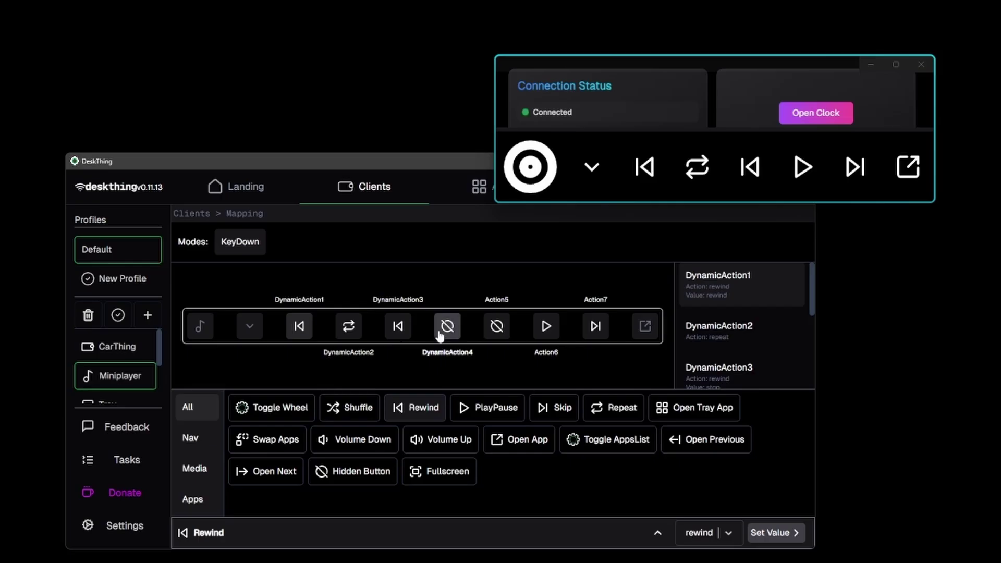
{"action": "left_click", "coordinate": [399, 328]}
{"action": "left_click", "coordinate": [498, 408]}
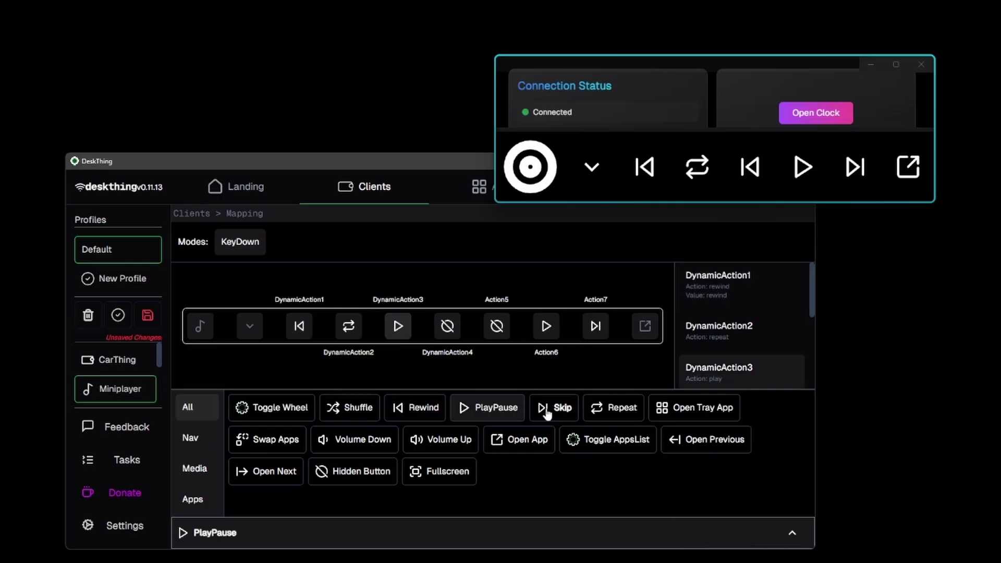
{"action": "left_click", "coordinate": [547, 412]}
{"action": "left_click", "coordinate": [148, 315]}
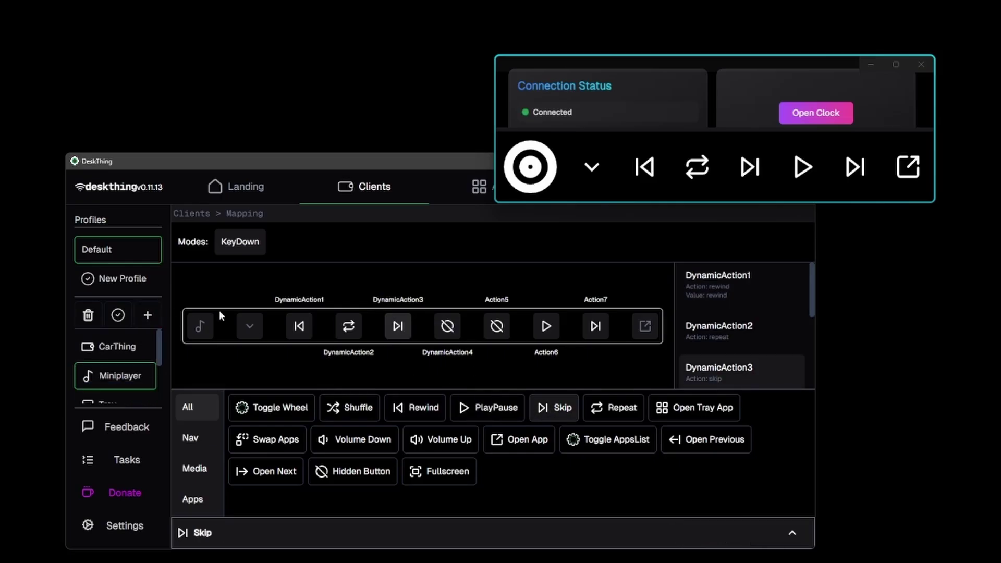
Map DynamicAction1 of the miniplayer to Volume Down with a value of 15
{"action": "left_click", "coordinate": [347, 326]}
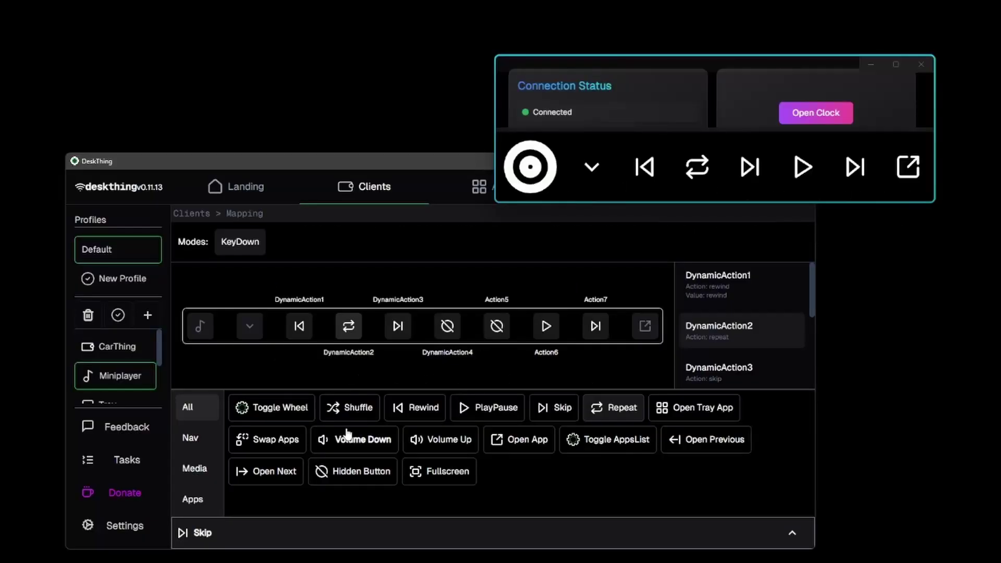
{"action": "left_click", "coordinate": [298, 328]}
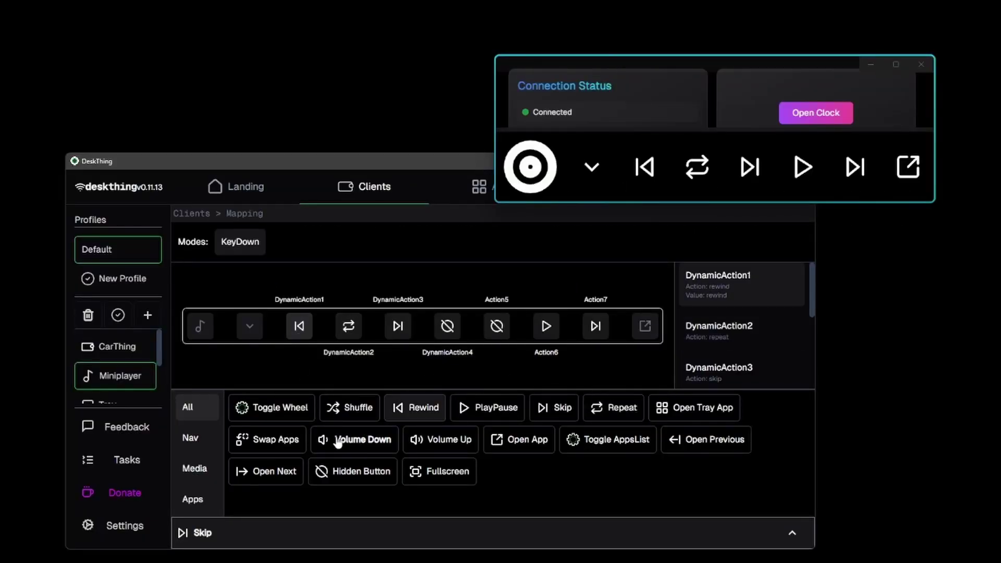
{"action": "left_click", "coordinate": [347, 439]}
{"action": "left_click", "coordinate": [638, 532]}
{"action": "double_click", "coordinate": [638, 531]}
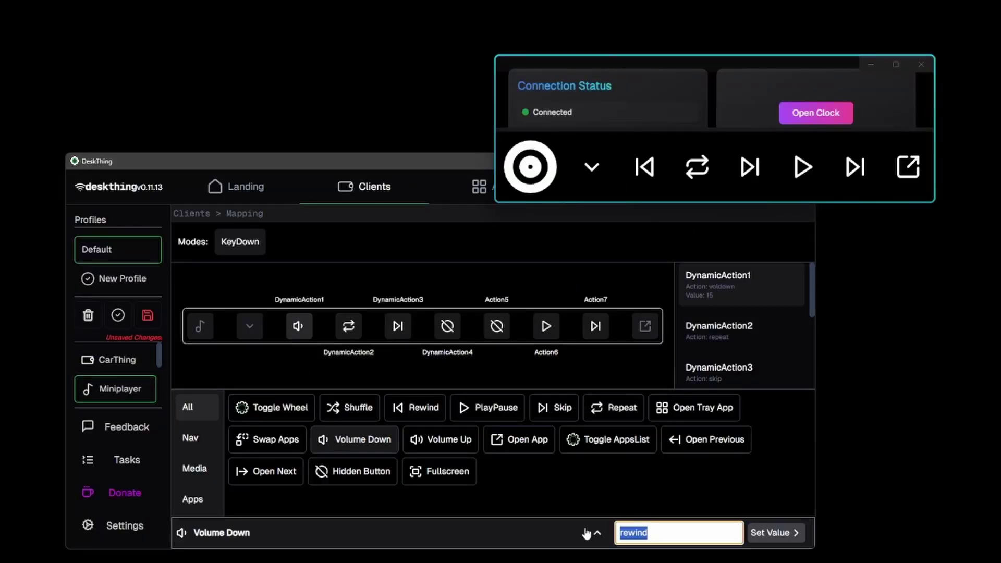
{"action": "type", "text": "15"}
{"action": "left_click", "coordinate": [775, 541]}
Map DynamicAction2 to Volume Up with a value of 15 and save the profile
{"action": "left_click", "coordinate": [348, 342]}
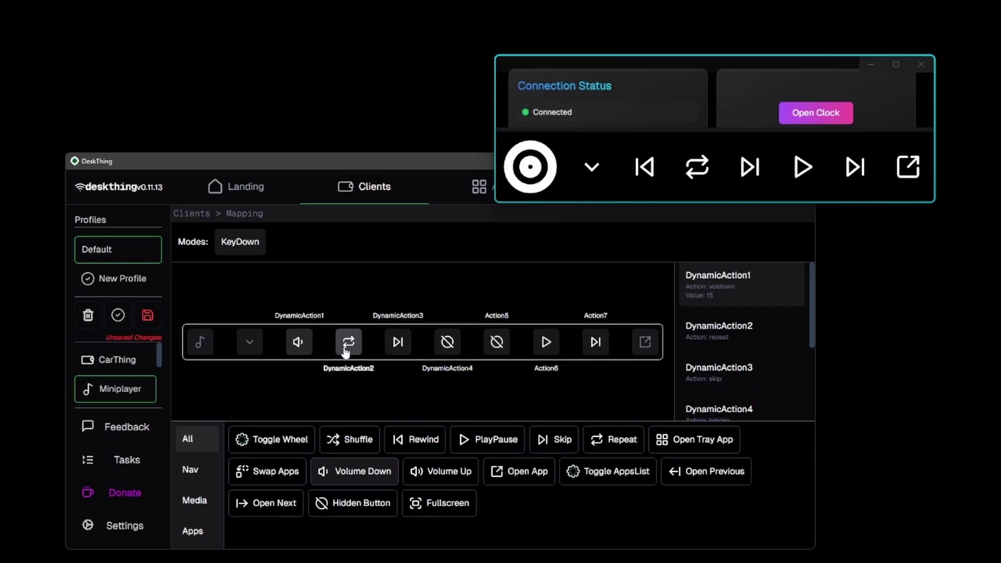
{"action": "left_click", "coordinate": [459, 487]}
{"action": "double_click", "coordinate": [626, 531]}
{"action": "left_click", "coordinate": [770, 531]}
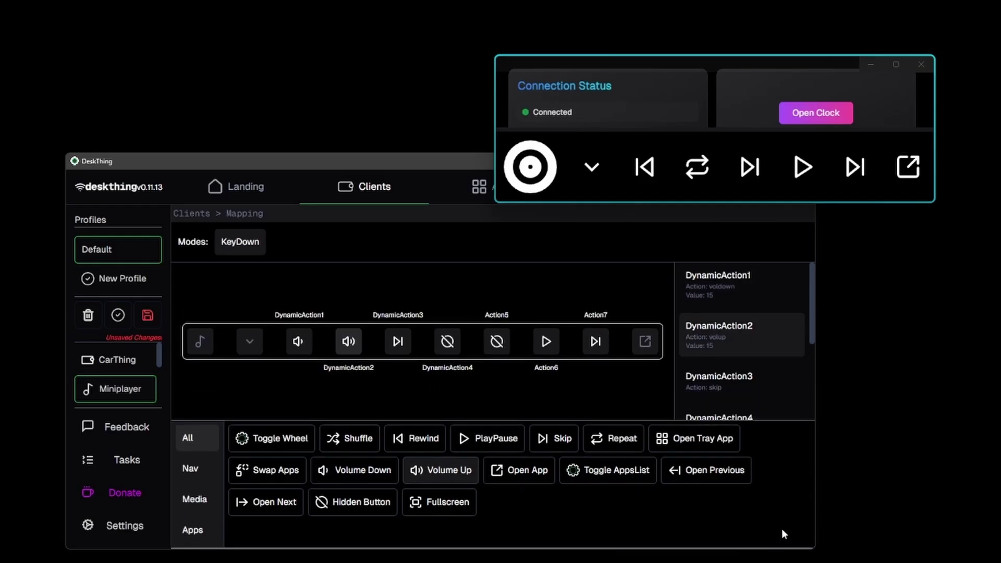
{"action": "left_click", "coordinate": [148, 315]}
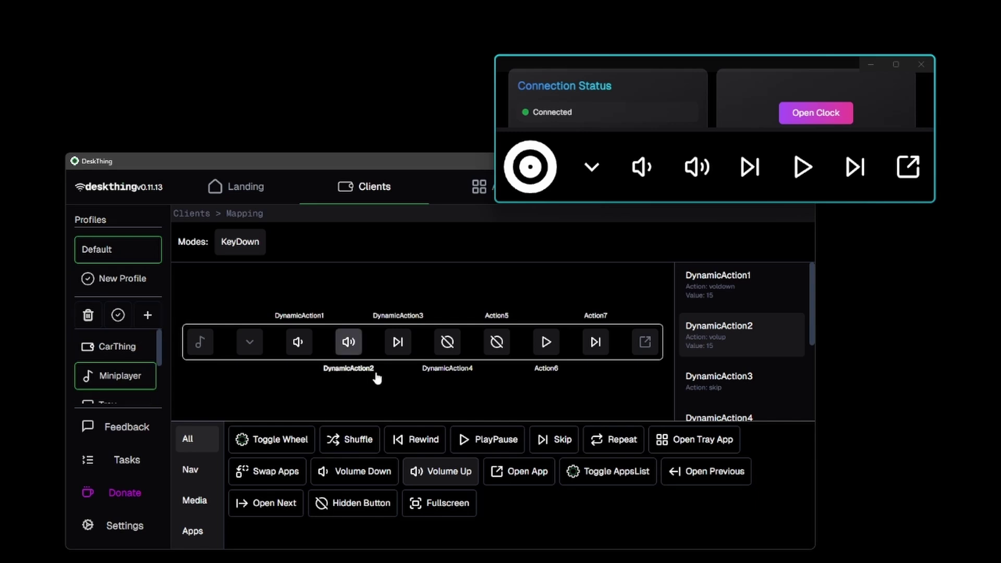
Map DynamicAction3, DynamicAction4 and Action5 of the miniplayer to Open App with the value utility
{"action": "left_click", "coordinate": [398, 342]}
{"action": "left_click", "coordinate": [527, 471]}
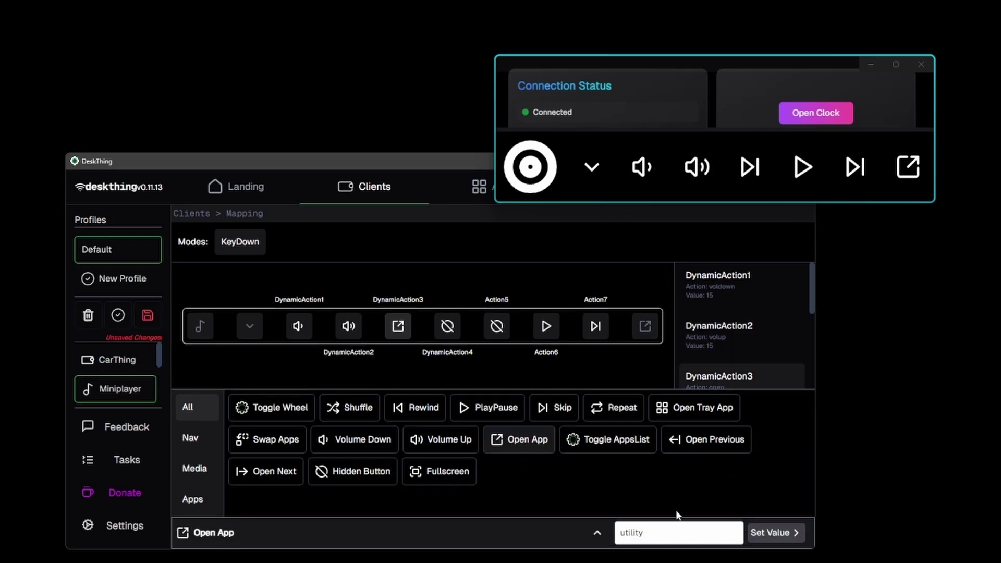
{"action": "left_click", "coordinate": [770, 532]}
{"action": "left_click", "coordinate": [447, 326]}
{"action": "left_click", "coordinate": [550, 477]}
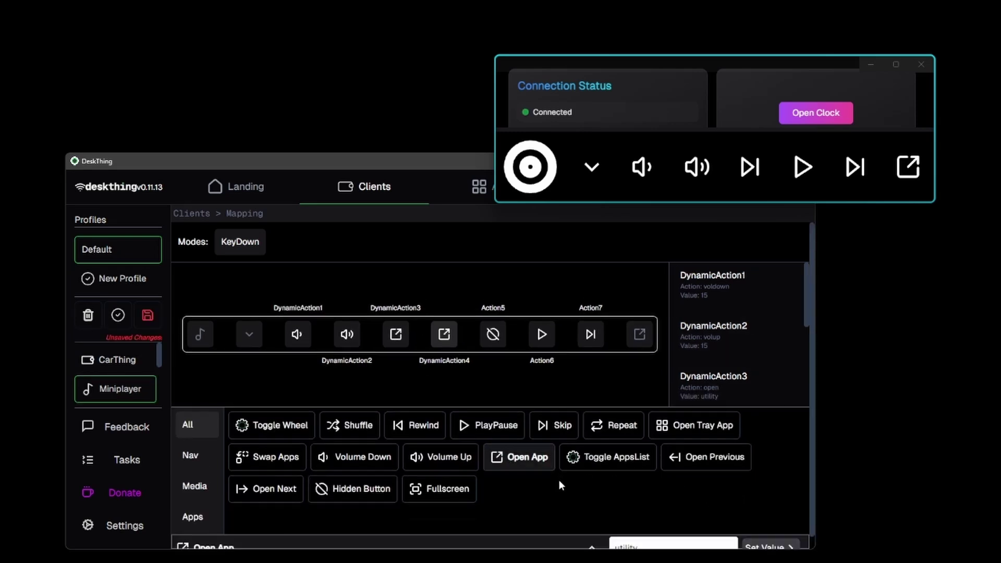
{"action": "left_click", "coordinate": [792, 532]}
{"action": "left_click", "coordinate": [495, 340]}
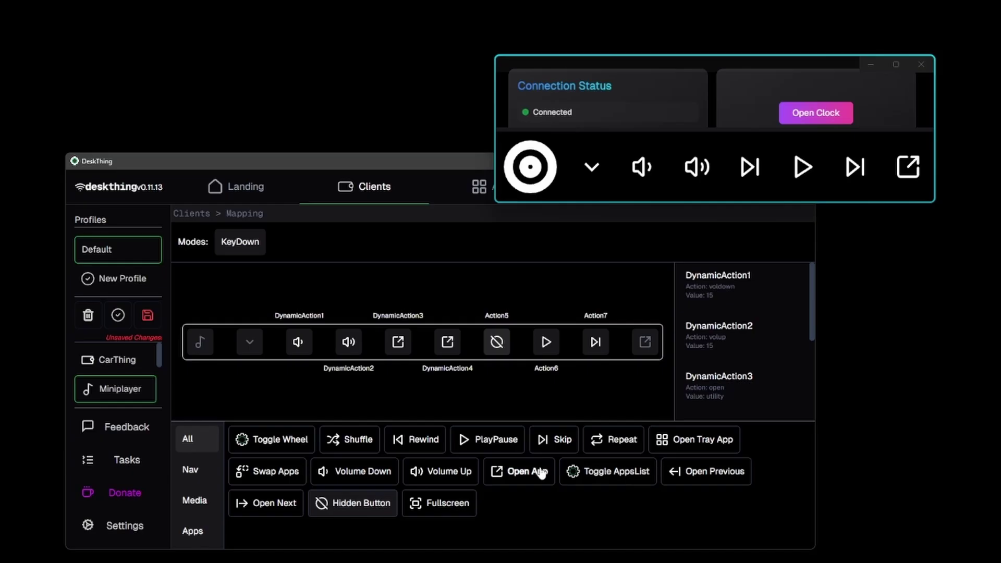
{"action": "left_click", "coordinate": [542, 472]}
{"action": "left_click", "coordinate": [774, 532]}
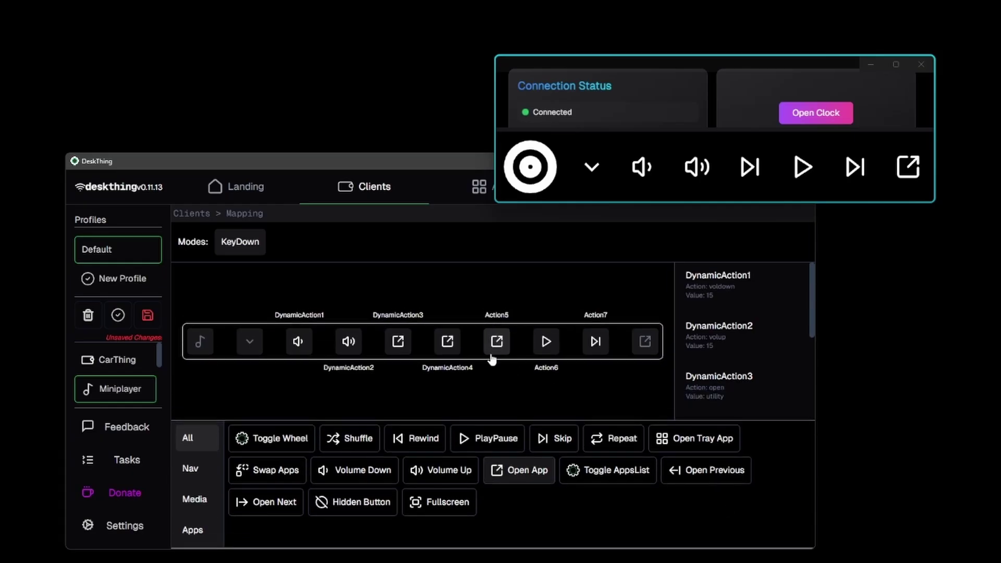
{"action": "left_click", "coordinate": [531, 464]}
{"action": "type", "text": "utility"}
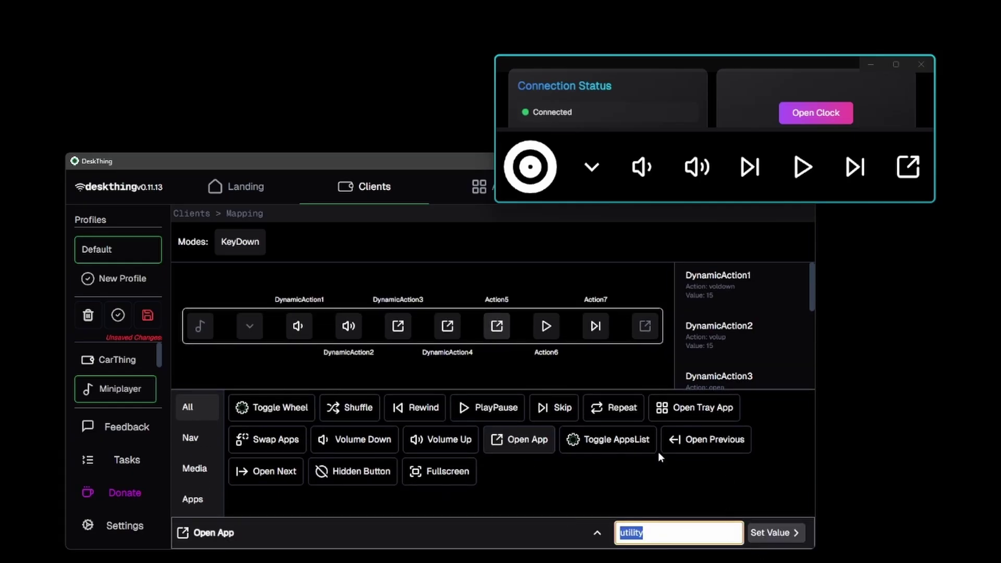
Map DynamicAction3 through Action7 to Hidden Button and save the Default profile
{"action": "left_click", "coordinate": [197, 471]}
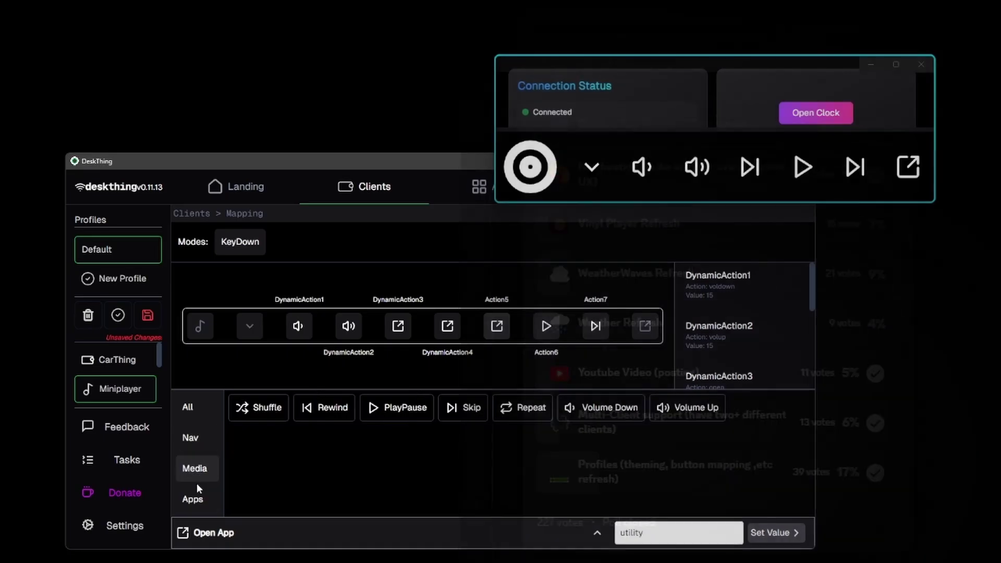
{"action": "left_click", "coordinate": [188, 407]}
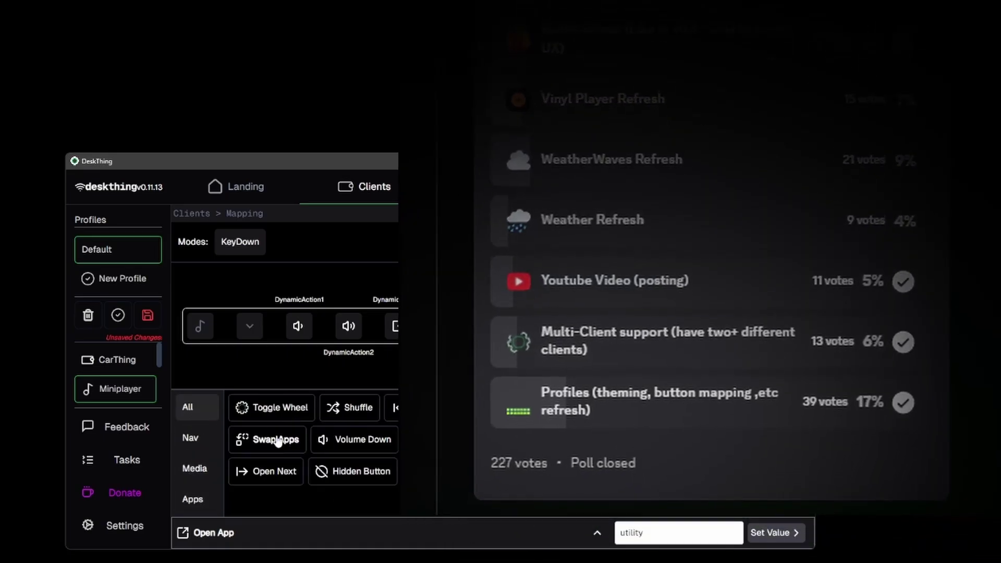
{"action": "left_click", "coordinate": [324, 472]}
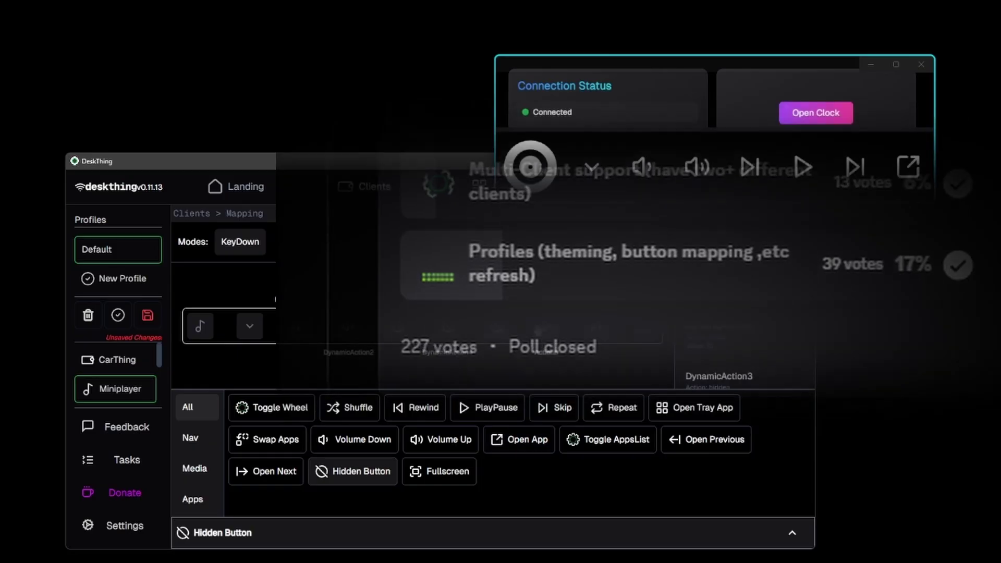
{"action": "left_click", "coordinate": [151, 316]}
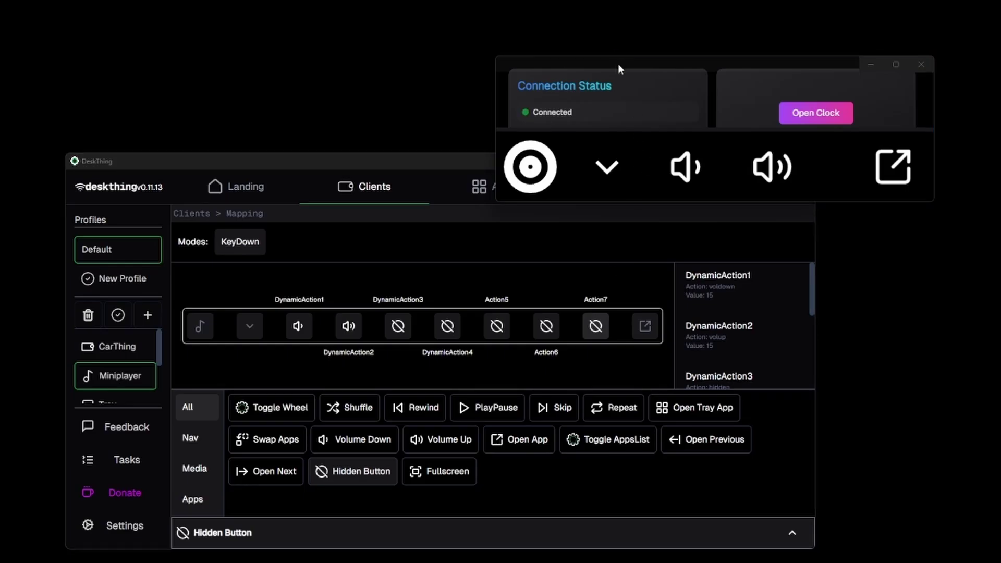
Return to the clients area and show the list of client connections
{"action": "left_click", "coordinate": [385, 186]}
{"action": "left_click", "coordinate": [322, 259]}
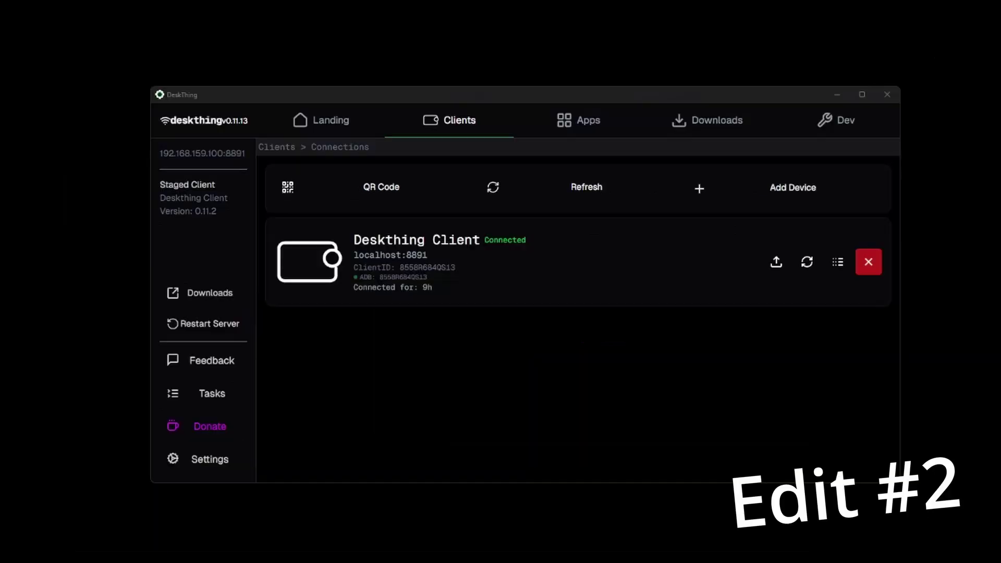
{"action": "left_click", "coordinate": [635, 379]}
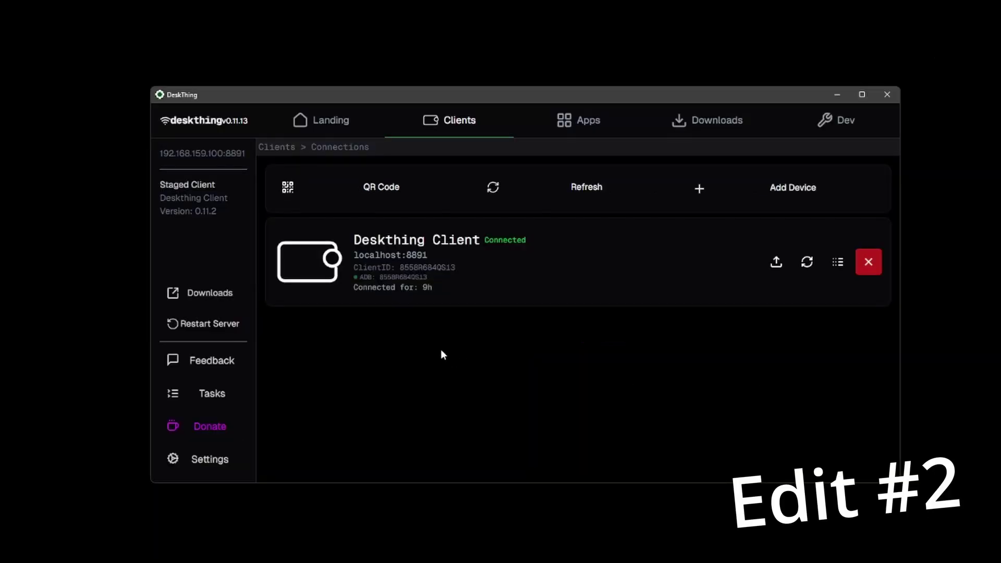
Look through the available server tasks and start the Setting up a Device task
{"action": "left_click", "coordinate": [185, 398]}
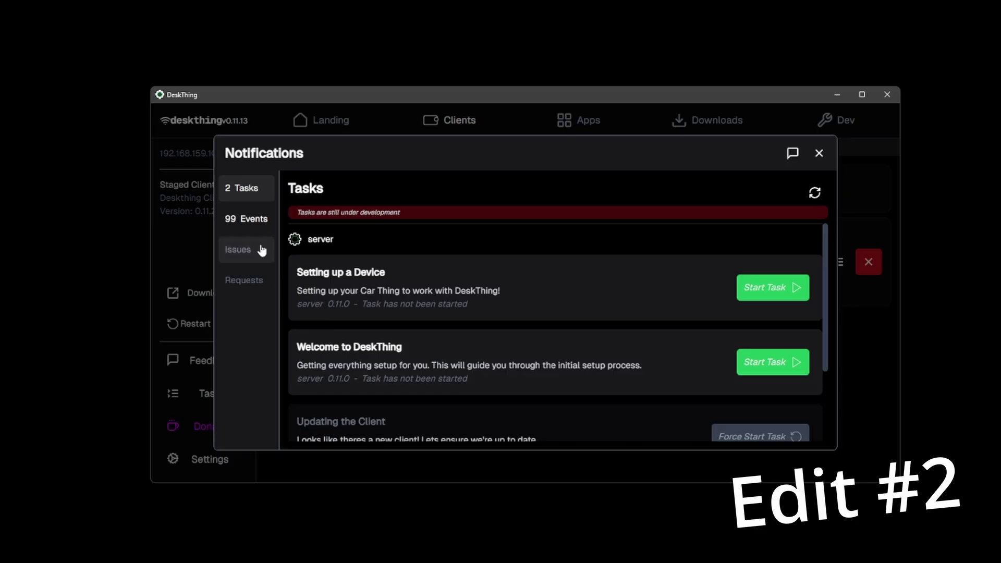
{"action": "scroll", "coordinate": [339, 237], "scroll_direction": "down", "scroll_amount": 3}
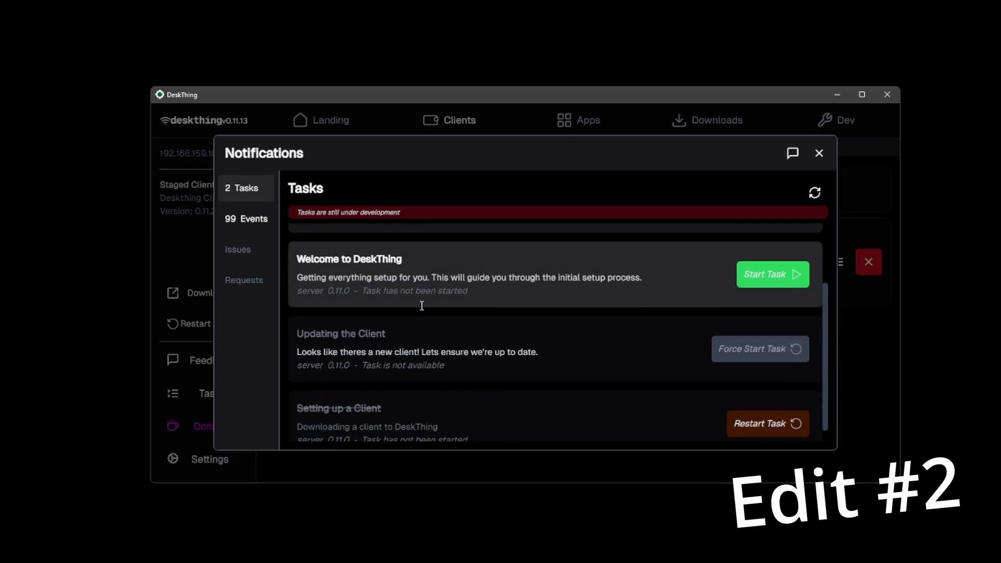
{"action": "scroll", "coordinate": [407, 392], "scroll_direction": "up", "scroll_amount": 2}
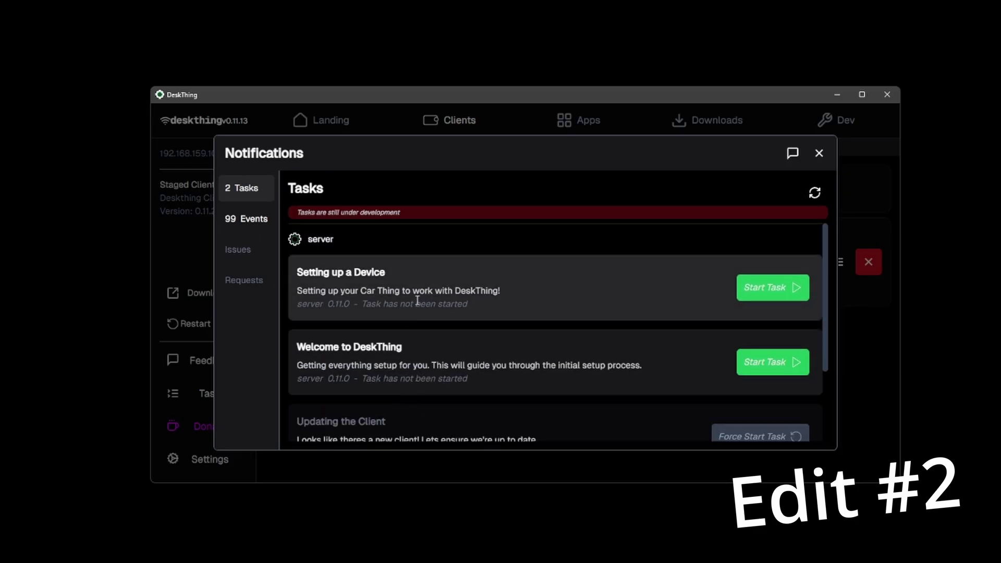
{"action": "left_click", "coordinate": [765, 288]}
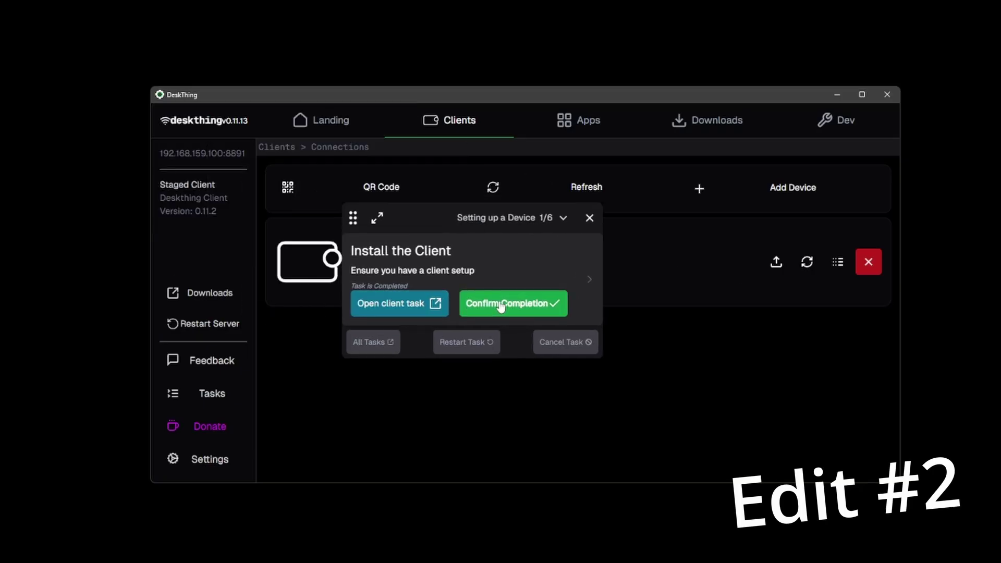
Open the deskthing.app/youtube link from the Setup step and mark the device setup steps through Navigate To Connections as completed
{"action": "left_click", "coordinate": [501, 306]}
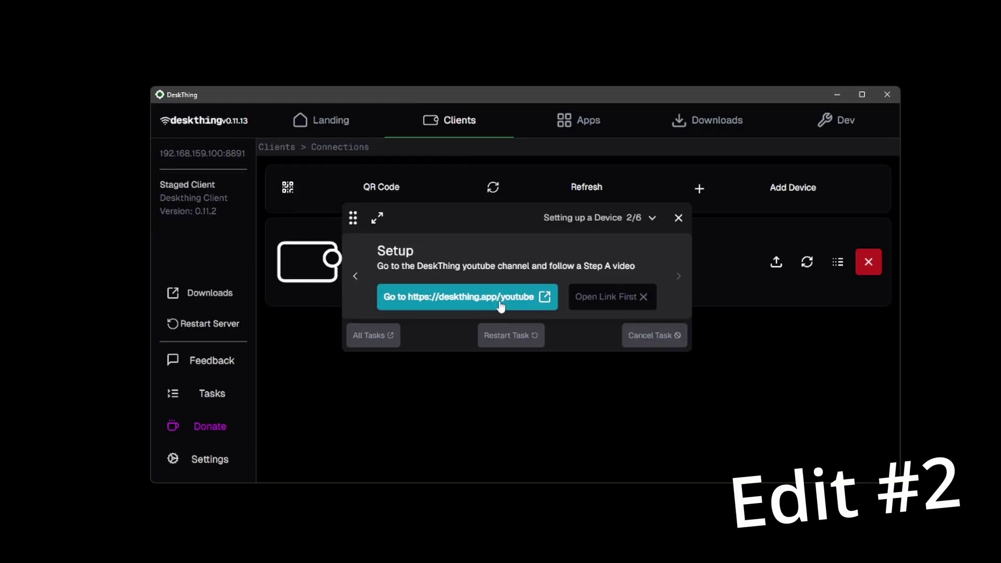
{"action": "left_click", "coordinate": [515, 301]}
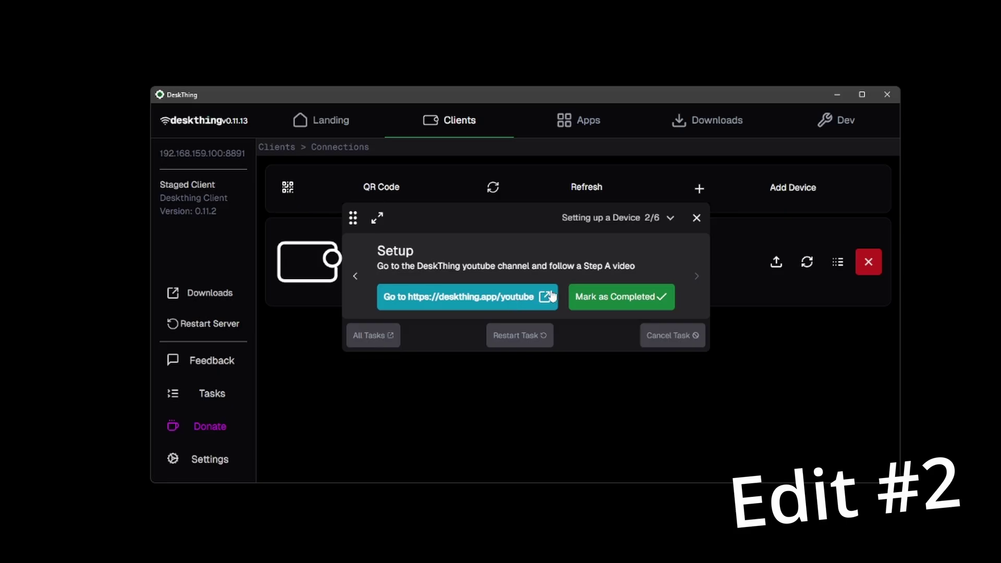
{"action": "left_click", "coordinate": [602, 270]}
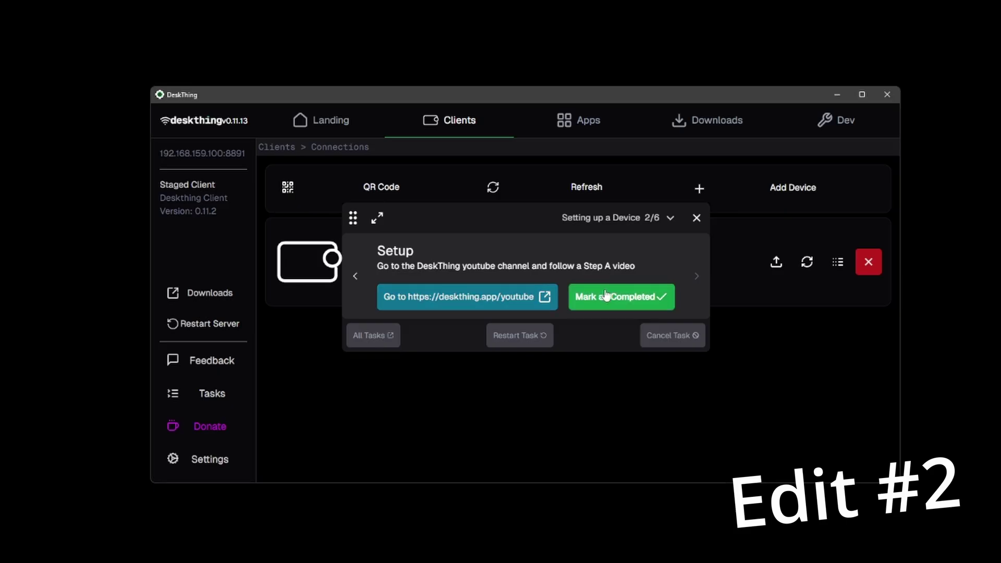
{"action": "left_click", "coordinate": [605, 295]}
{"action": "left_click", "coordinate": [484, 294]}
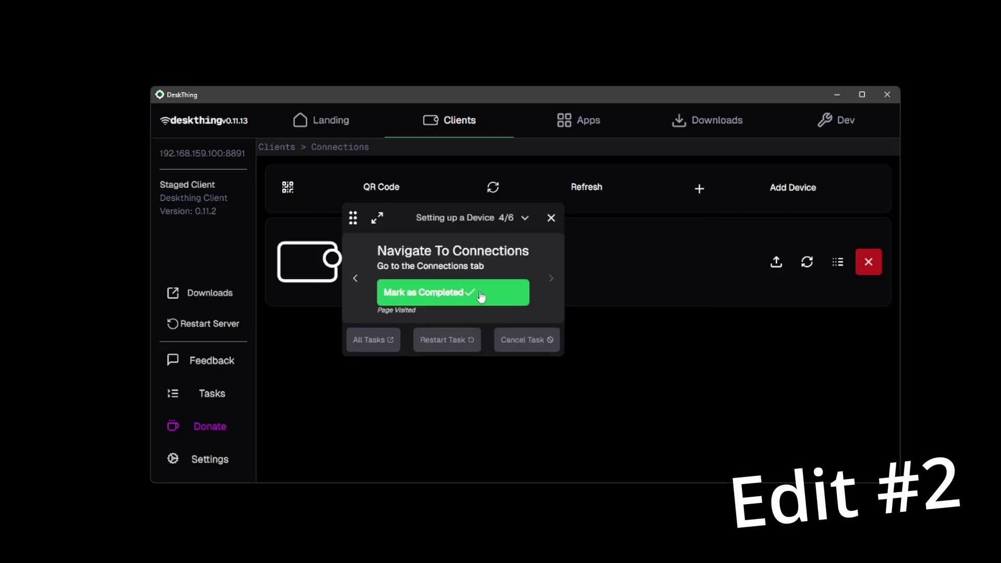
{"action": "left_click", "coordinate": [481, 295]}
Move the task window clear of the connection controls and refresh the connections to detect the device
{"action": "left_click_drag", "start_coordinate": [352, 217], "coordinate": [594, 264]}
{"action": "left_click", "coordinate": [586, 187]}
{"action": "left_click", "coordinate": [595, 194]}
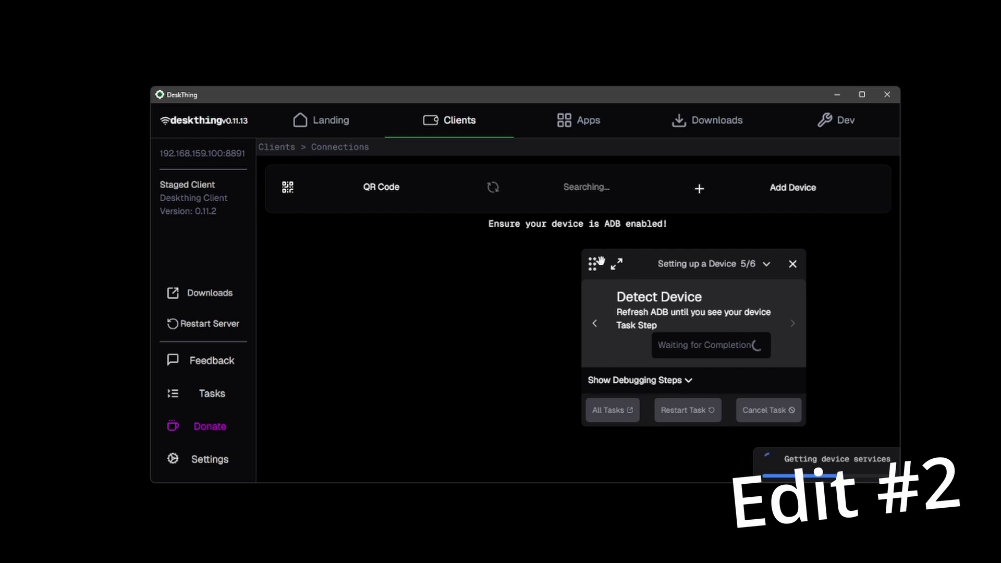
{"action": "left_click_drag", "start_coordinate": [594, 262], "coordinate": [651, 267]}
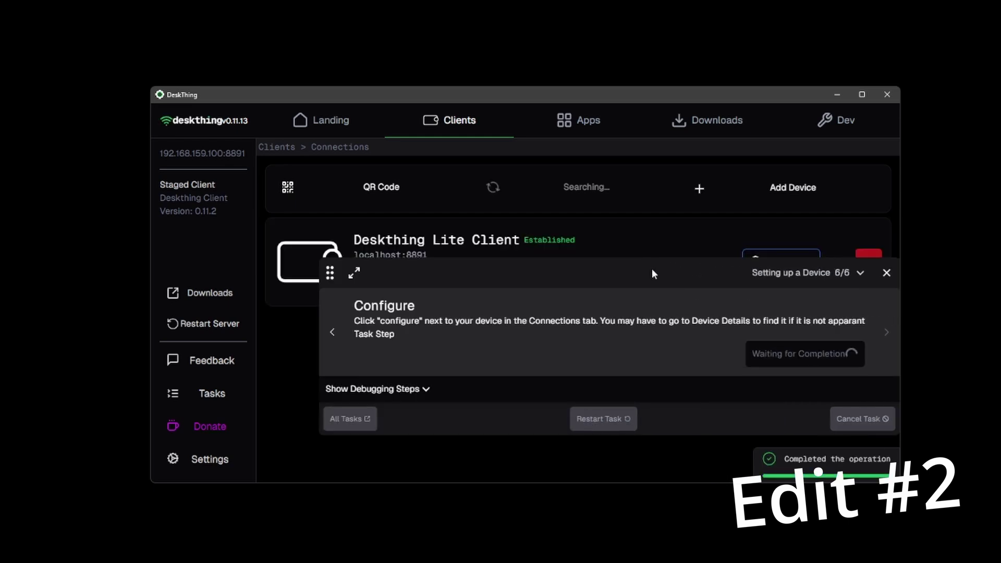
Complete the Configure step of the Setting up a Device task by refreshing the connections, and return to all tasks
{"action": "left_click_drag", "start_coordinate": [329, 271], "coordinate": [259, 310]}
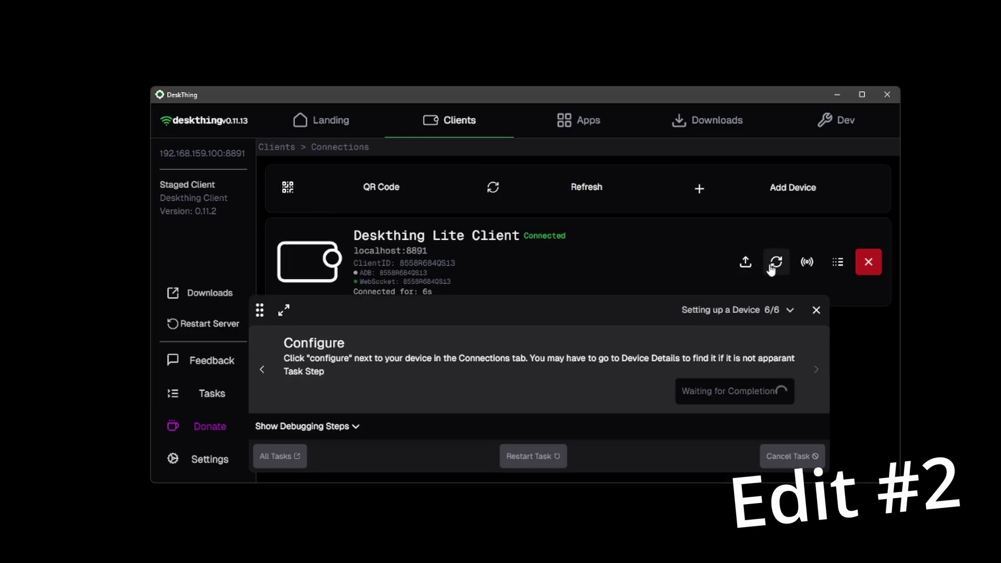
{"action": "left_click", "coordinate": [603, 203]}
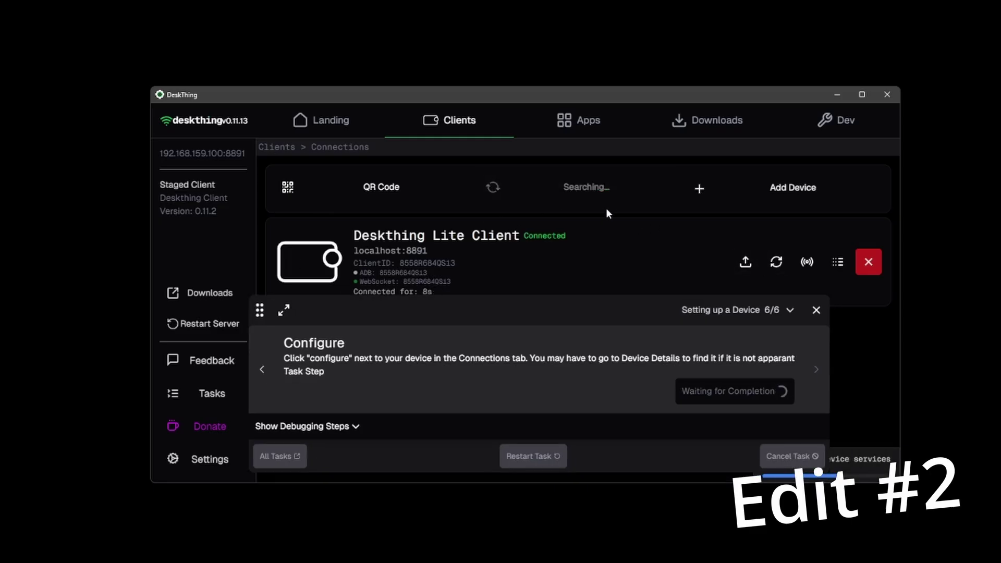
{"action": "left_click_drag", "start_coordinate": [260, 309], "coordinate": [498, 255]}
{"action": "left_click", "coordinate": [577, 310]}
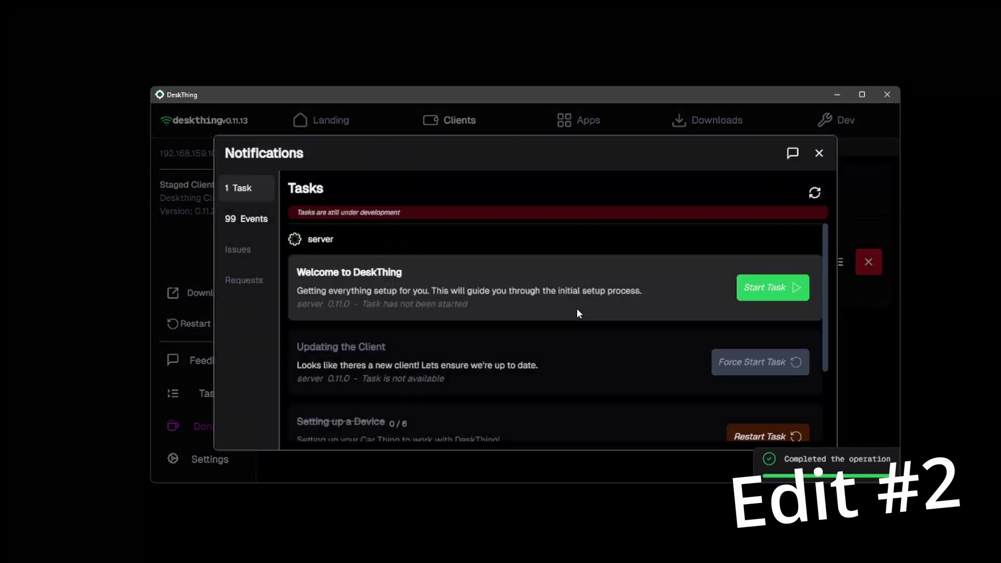
Start the Welcome to DeskThing task and confirm completion of its steps through Setup the Car Thing
{"action": "left_click", "coordinate": [764, 288]}
{"action": "left_click", "coordinate": [345, 206]}
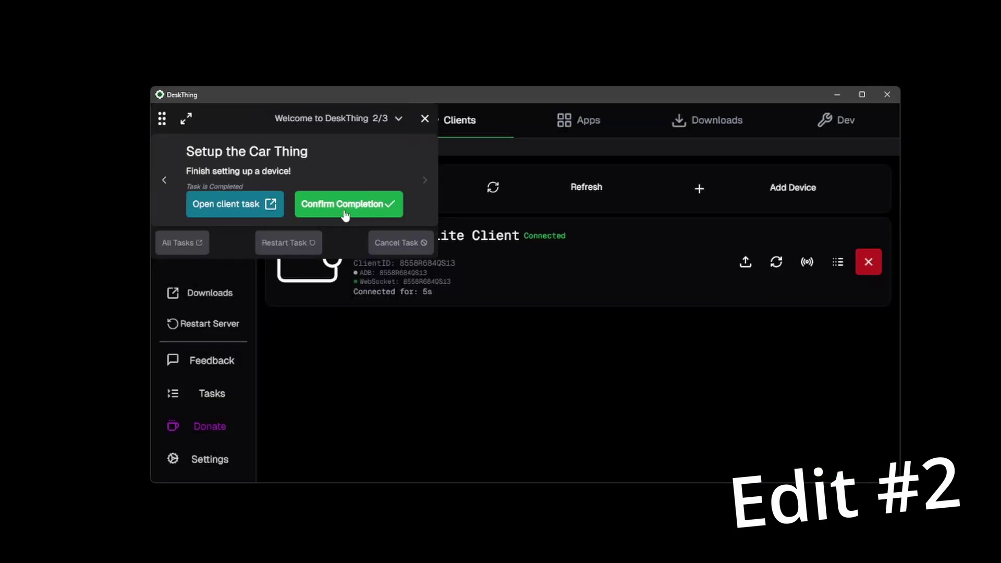
{"action": "left_click", "coordinate": [344, 214]}
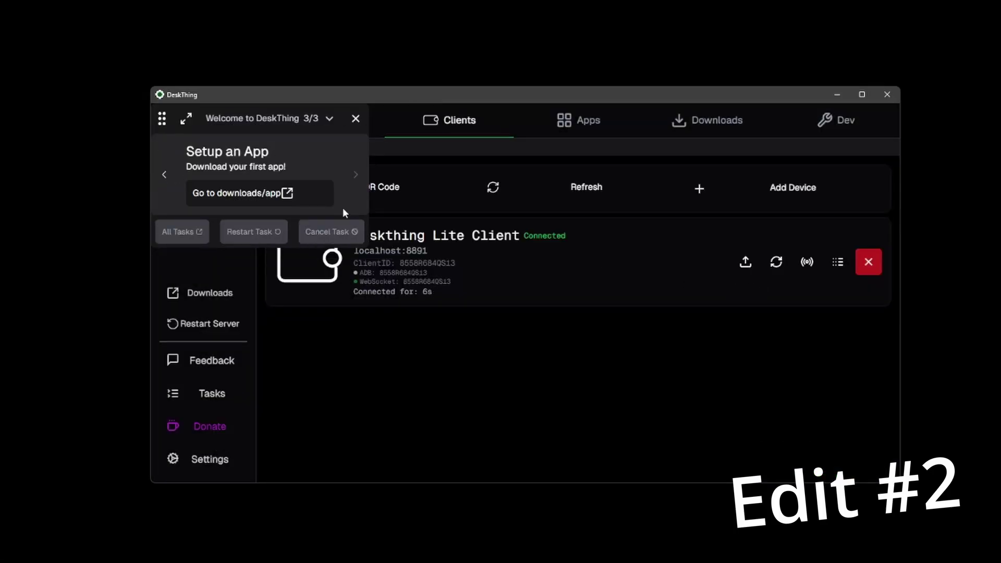
Visit the app downloads page for the Setup an App step, mark it as completed, and check the remaining tasks before closing them
{"action": "left_click", "coordinate": [282, 194]}
{"action": "left_click_drag", "start_coordinate": [162, 118], "coordinate": [654, 234]}
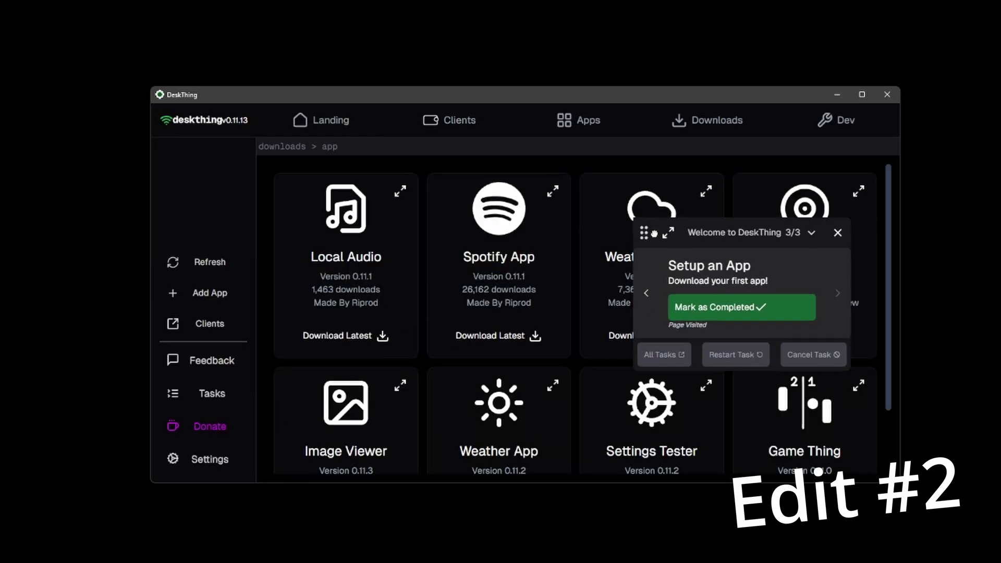
{"action": "left_click", "coordinate": [726, 308]}
{"action": "left_click", "coordinate": [731, 296]}
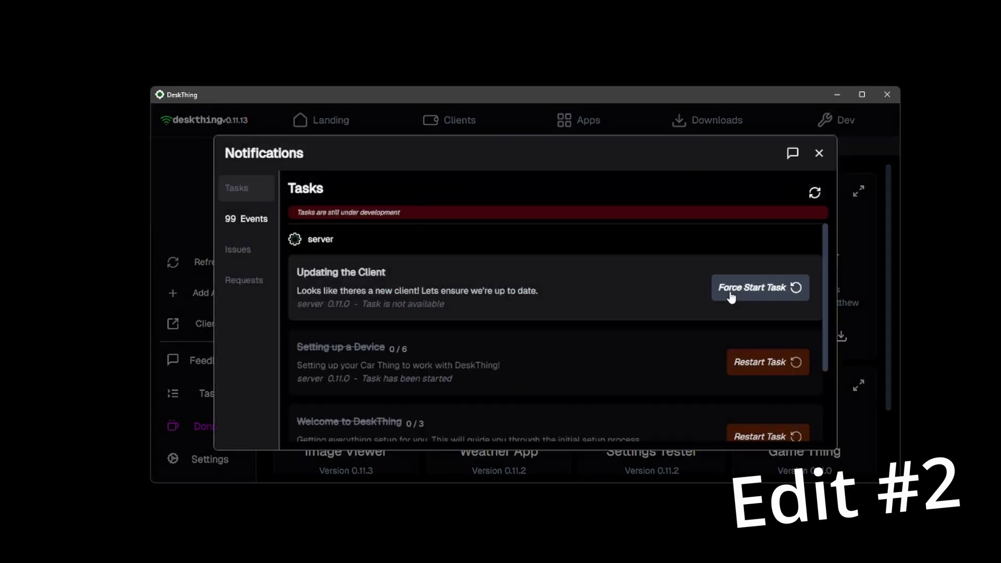
{"action": "scroll", "coordinate": [629, 346], "scroll_direction": "down", "scroll_amount": 2}
{"action": "scroll", "coordinate": [629, 350], "scroll_direction": "up", "scroll_amount": 2}
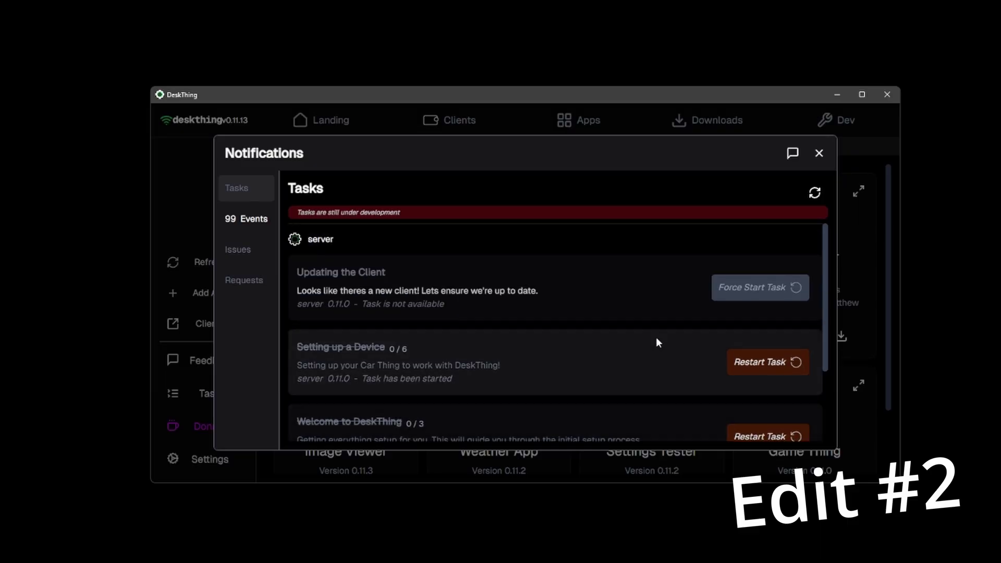
{"action": "left_click", "coordinate": [819, 154]}
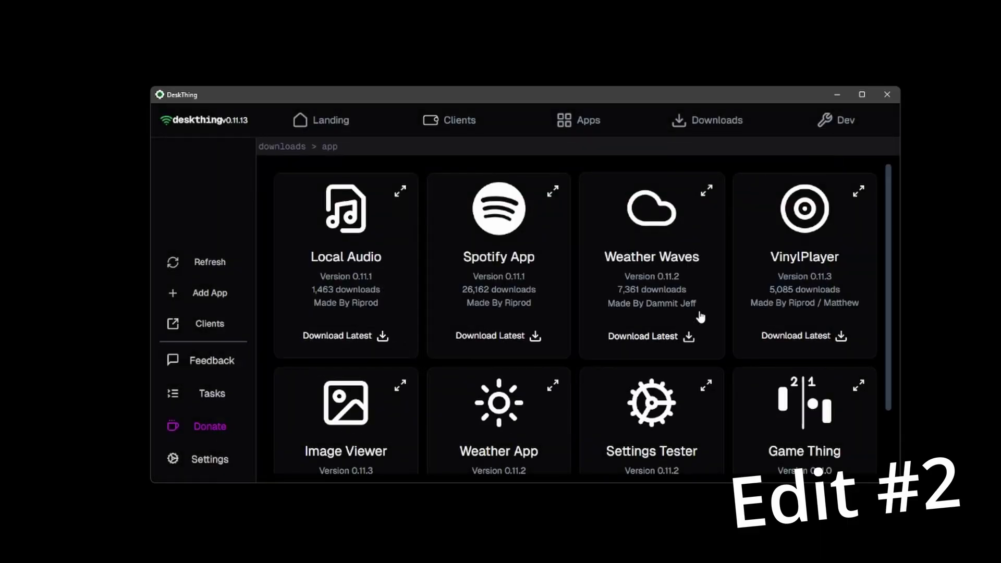
Download the latest Settings Tester app and show the list of installed apps
{"action": "scroll", "coordinate": [704, 318], "scroll_direction": "down", "scroll_amount": 1}
{"action": "left_click", "coordinate": [665, 451]}
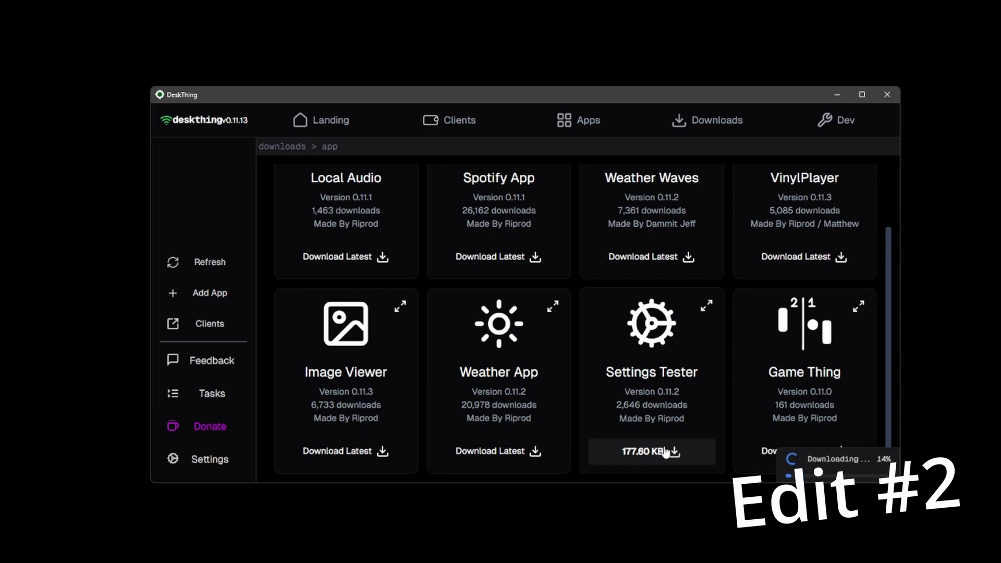
{"action": "left_click", "coordinate": [599, 344]}
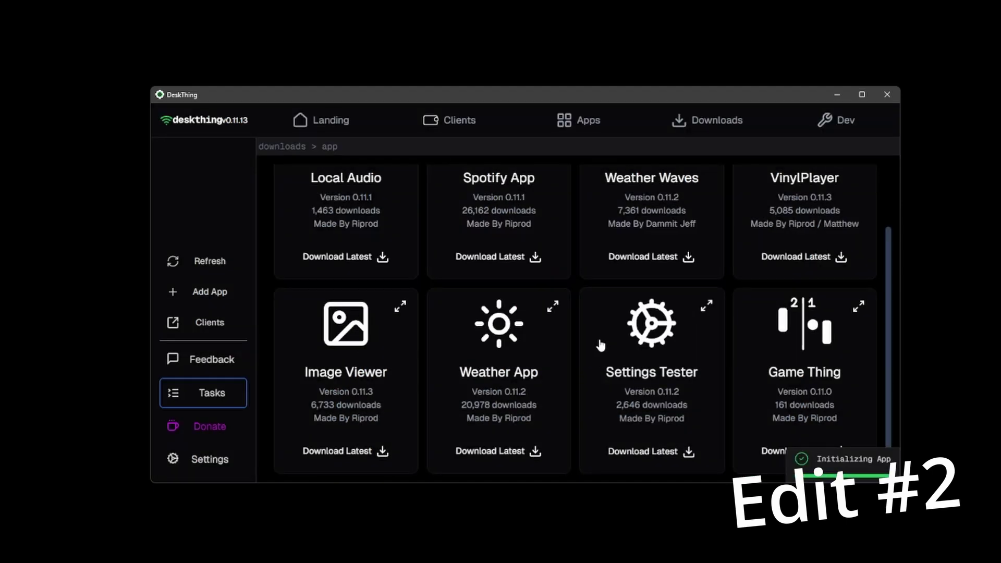
{"action": "left_click", "coordinate": [584, 134]}
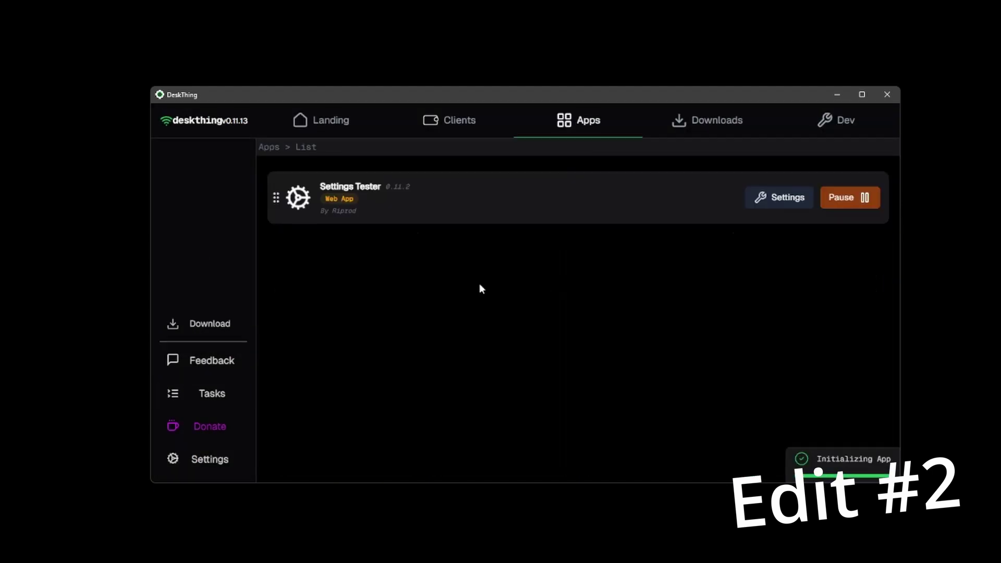
Start the Settings Tester's Color Task, set the color to #00ff33, and mark the task as completed
{"action": "left_click", "coordinate": [215, 395]}
{"action": "scroll", "coordinate": [506, 331], "scroll_direction": "down", "scroll_amount": 5}
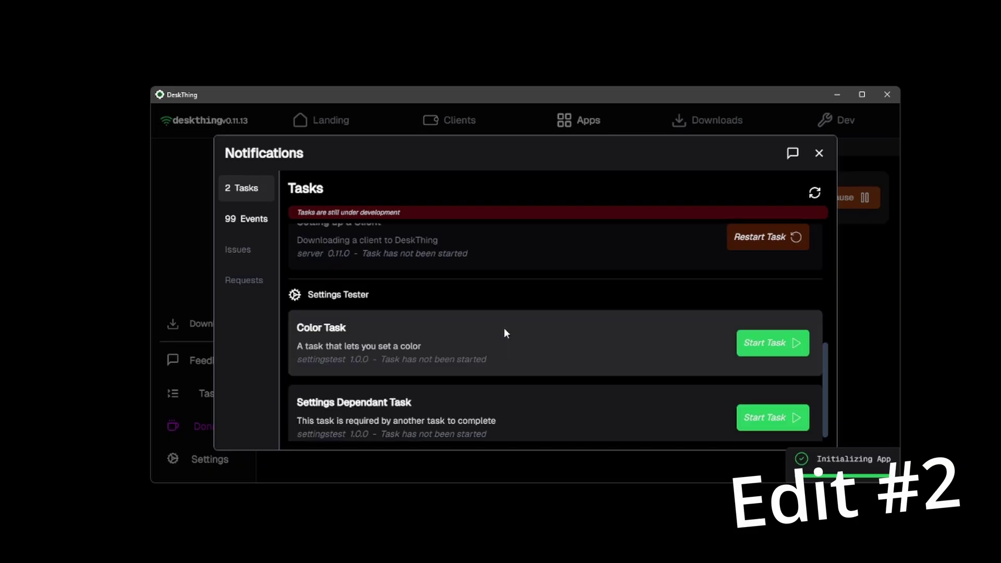
{"action": "left_click", "coordinate": [759, 344]}
{"action": "left_click", "coordinate": [661, 307]}
{"action": "left_click", "coordinate": [738, 407]}
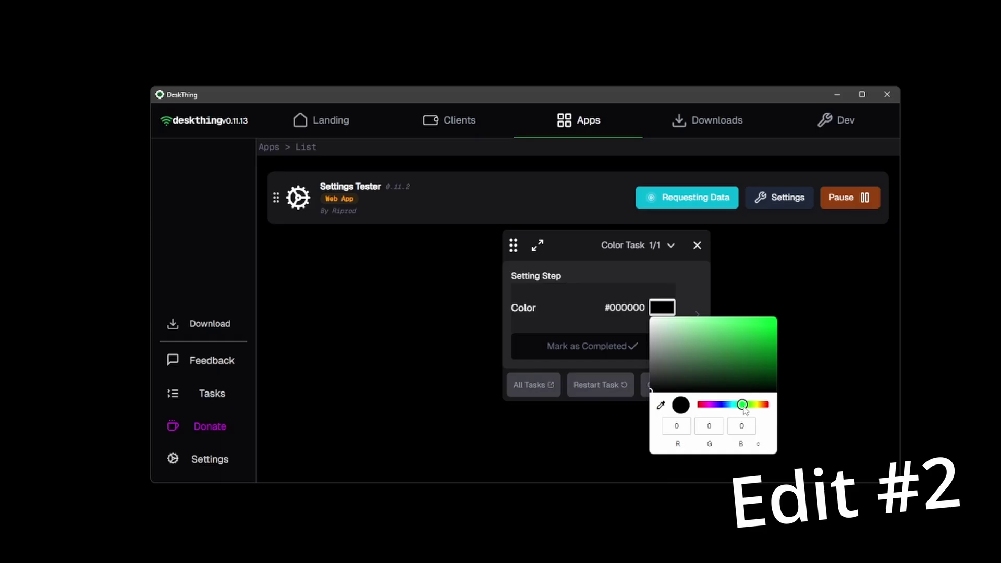
{"action": "left_click_drag", "start_coordinate": [757, 355], "coordinate": [786, 318]}
{"action": "left_click", "coordinate": [574, 296]}
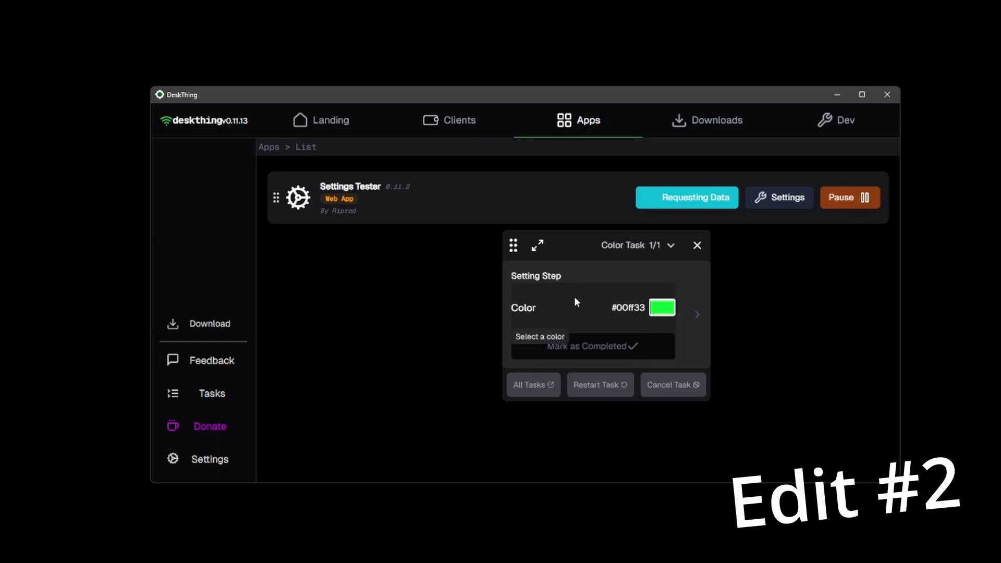
{"action": "left_click", "coordinate": [612, 352]}
{"action": "left_click", "coordinate": [600, 299]}
Start the Settings Dependant Task, mark its Completionist step as completed, and return to all tasks
{"action": "scroll", "coordinate": [634, 324], "scroll_direction": "down", "scroll_amount": 4}
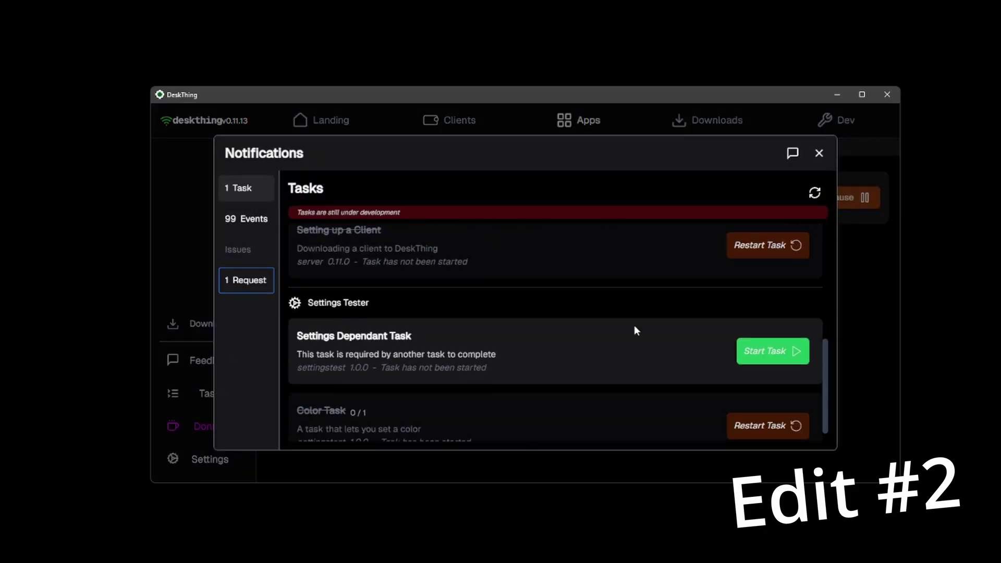
{"action": "left_click", "coordinate": [771, 334]}
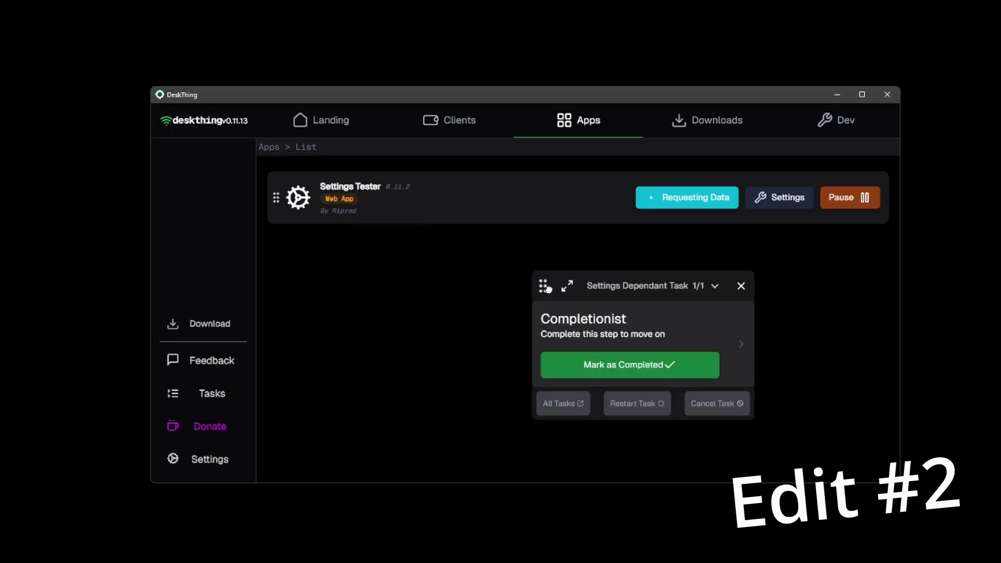
{"action": "left_click", "coordinate": [644, 364]}
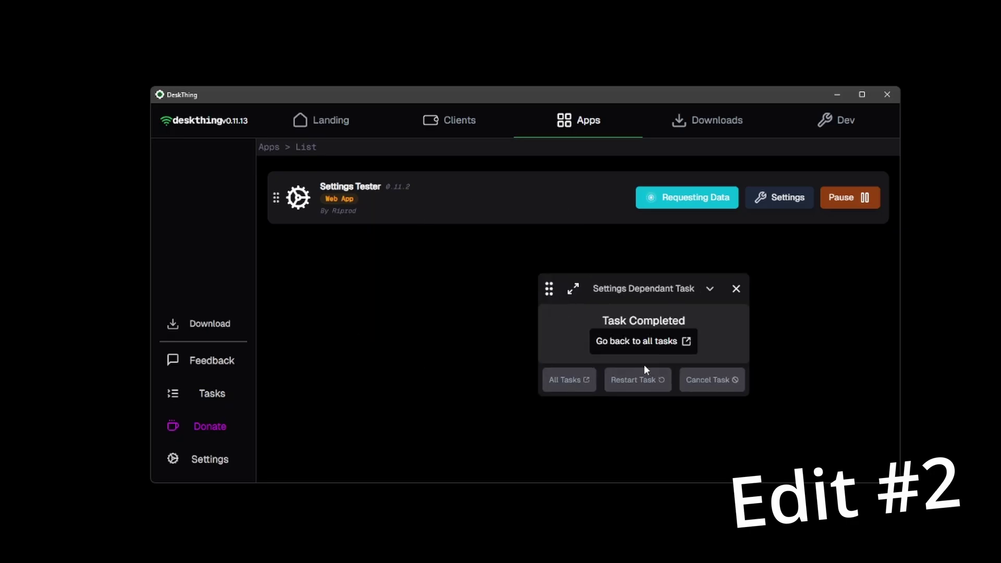
{"action": "left_click", "coordinate": [642, 347]}
{"action": "scroll", "coordinate": [521, 339], "scroll_direction": "down", "scroll_amount": 10}
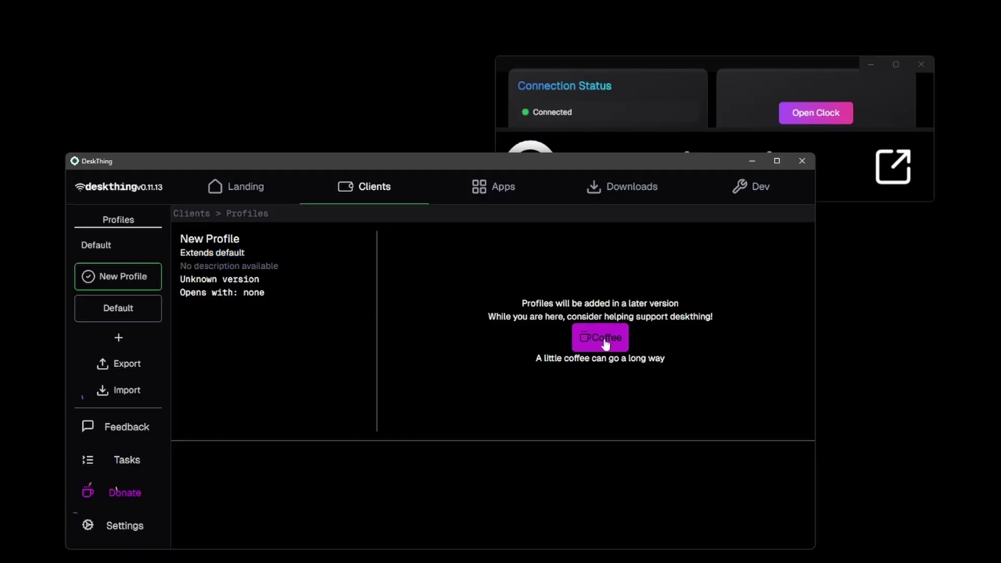
View the developer logs
{"action": "left_click", "coordinate": [753, 191]}
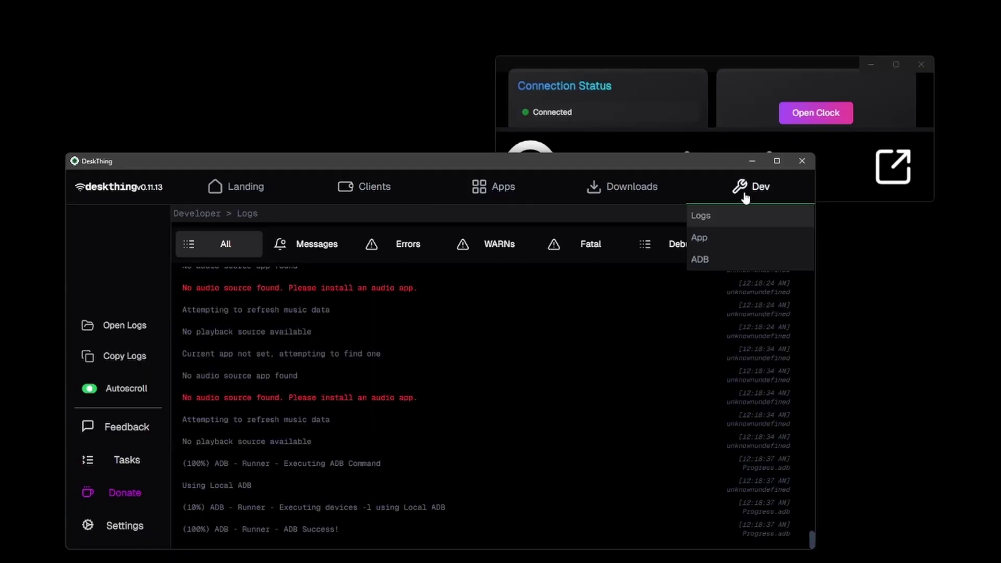
{"action": "left_click", "coordinate": [417, 194]}
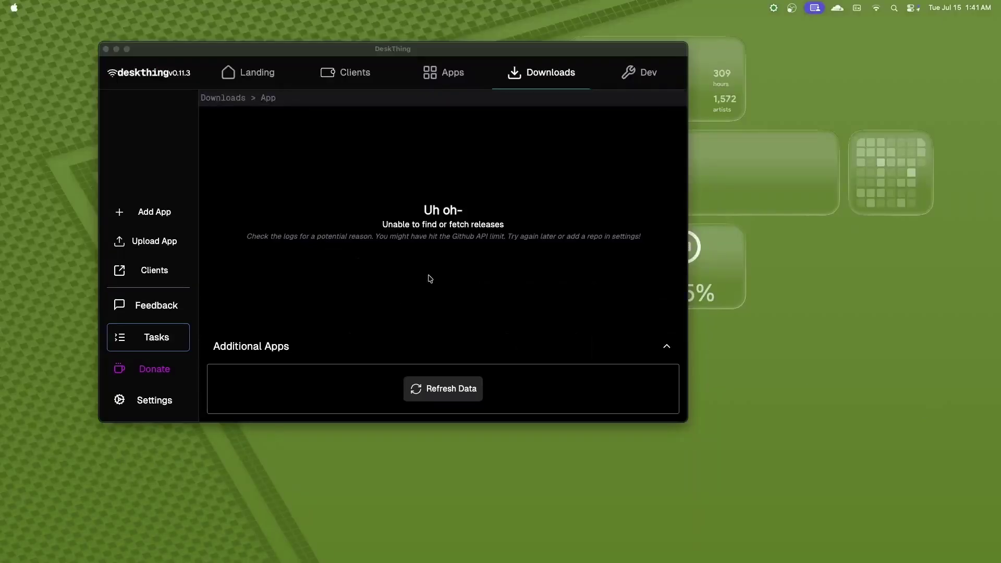
Check for server updates from the server settings on the Mac installation and close the settings
{"action": "left_click", "coordinate": [331, 156]}
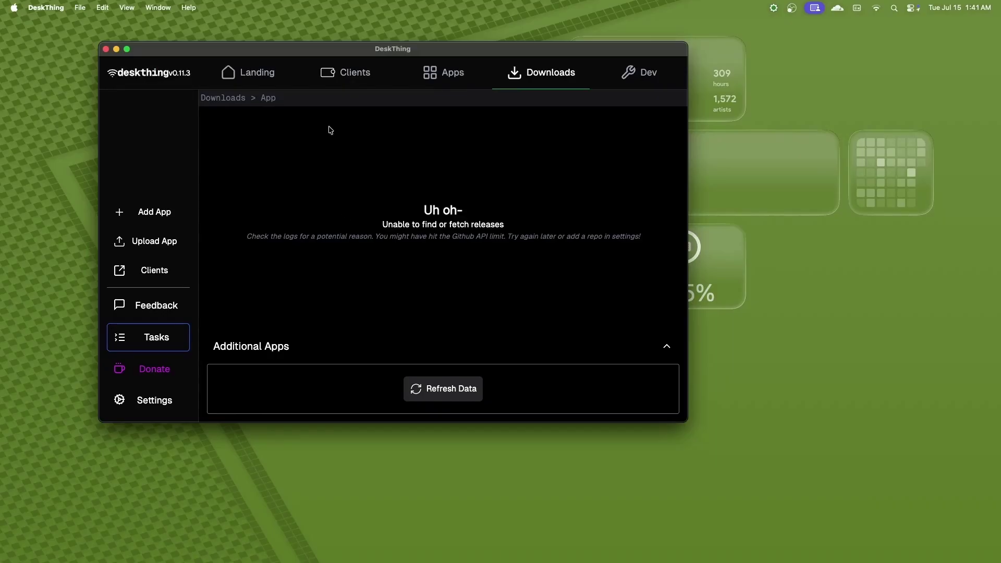
{"action": "left_click", "coordinate": [339, 72]}
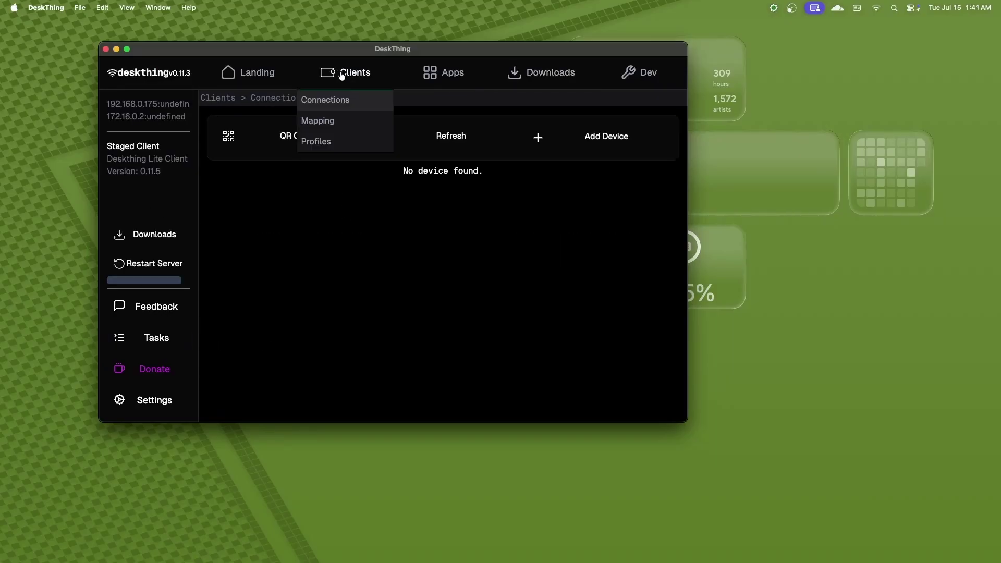
{"action": "left_click", "coordinate": [144, 401]}
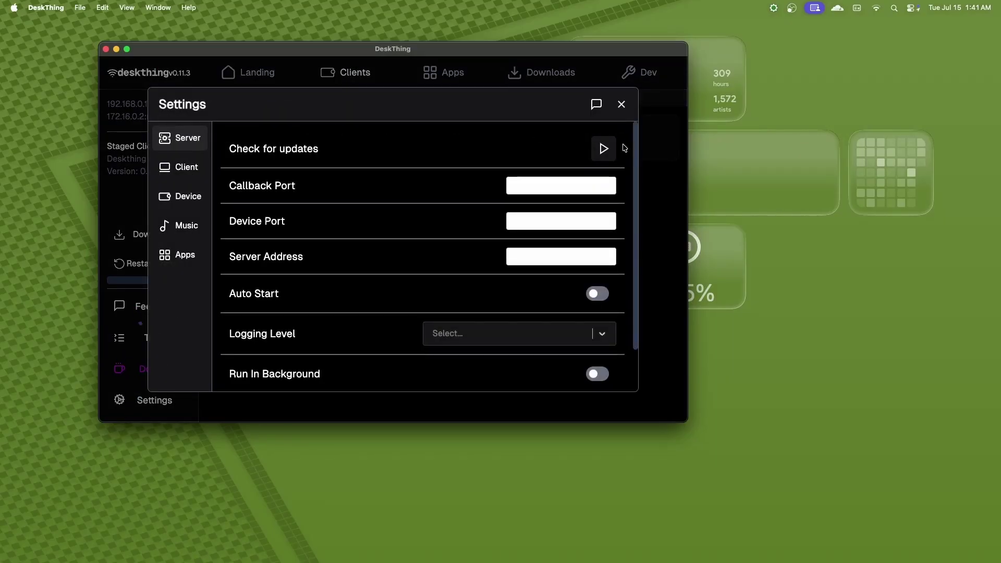
{"action": "left_click", "coordinate": [614, 151]}
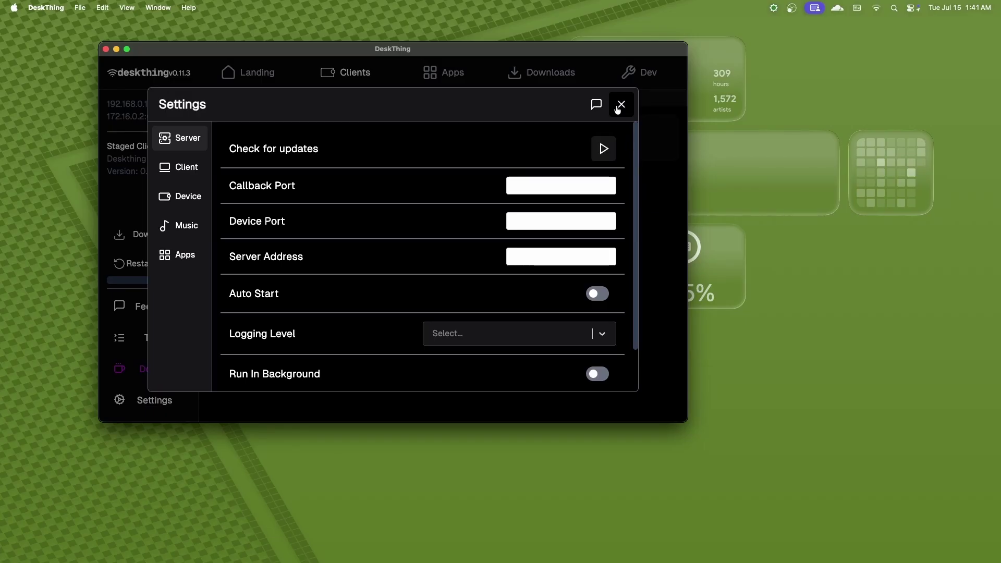
{"action": "left_click", "coordinate": [603, 149]}
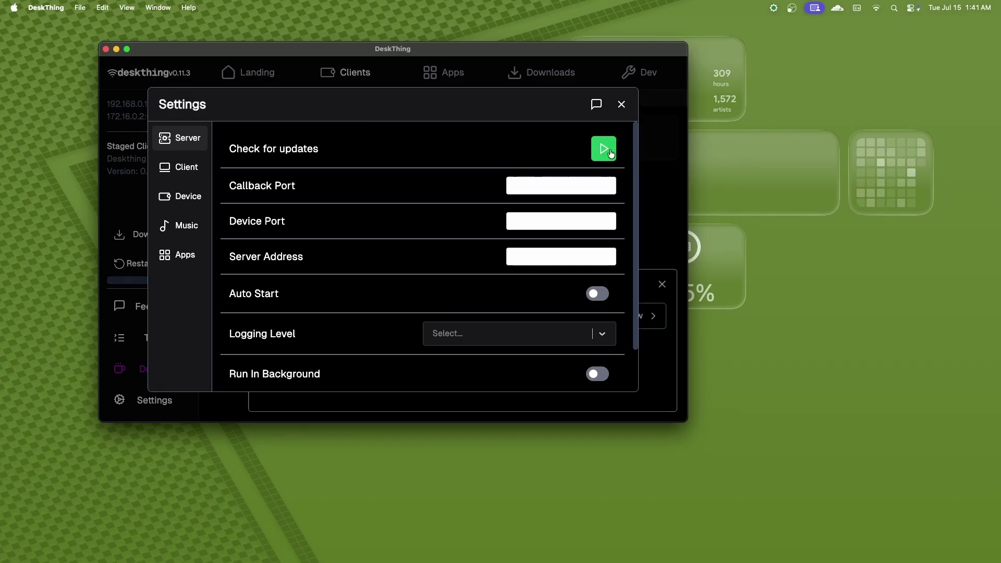
{"action": "left_click", "coordinate": [620, 106]}
Download and install release v0.11.12, and relaunch the updated application
{"action": "left_click", "coordinate": [615, 317]}
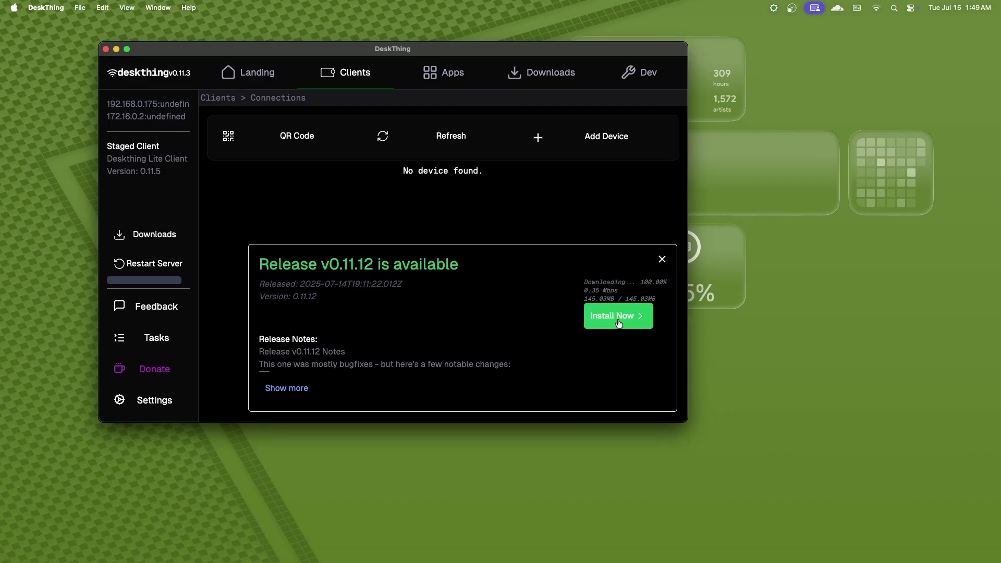
{"action": "left_click", "coordinate": [598, 326]}
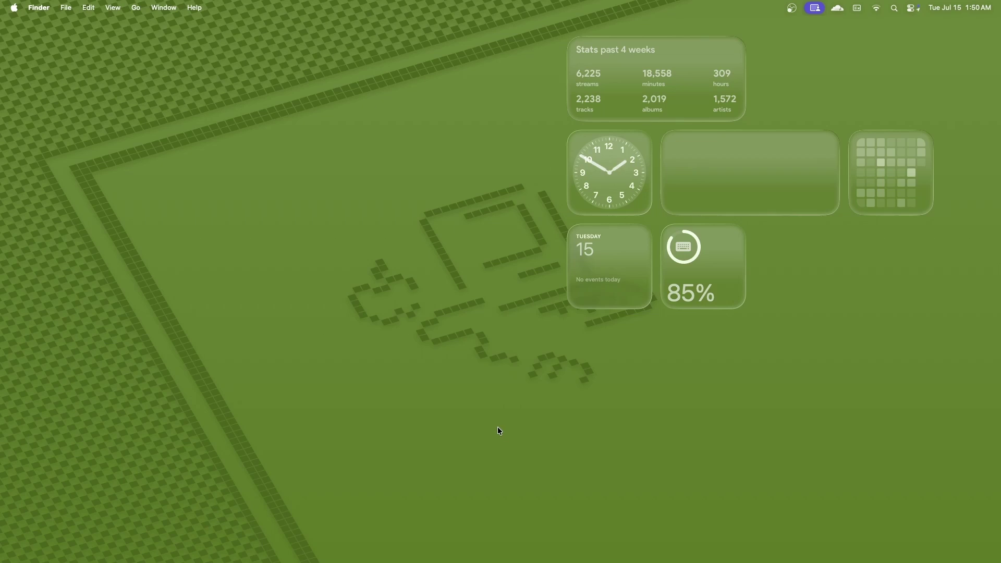
{"action": "mouse_move", "coordinate": [523, 554]}
{"action": "left_click", "coordinate": [588, 545]}
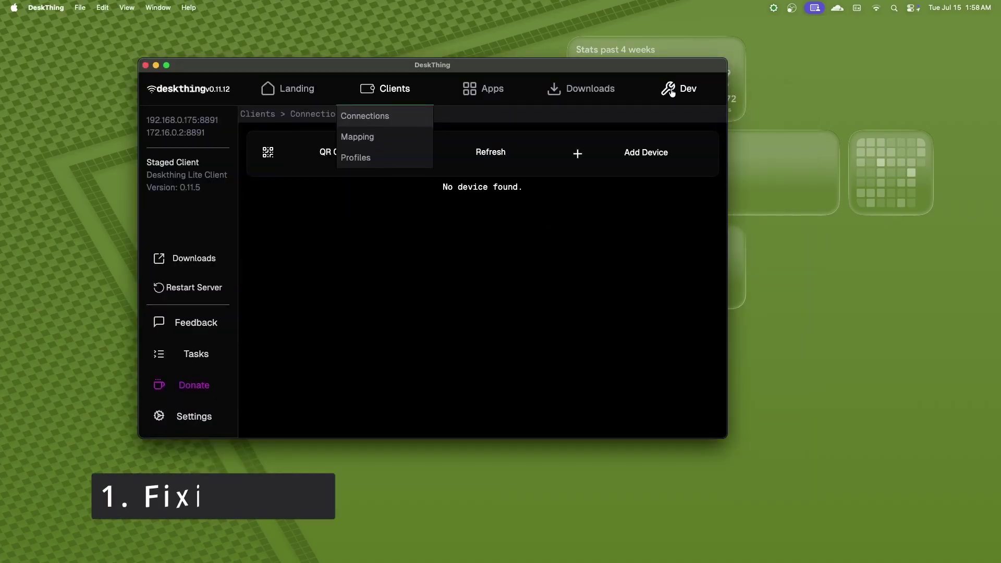
Open the developer logs and examine the ADB error entries
{"action": "left_click", "coordinate": [671, 93]}
{"action": "left_click", "coordinate": [440, 328]}
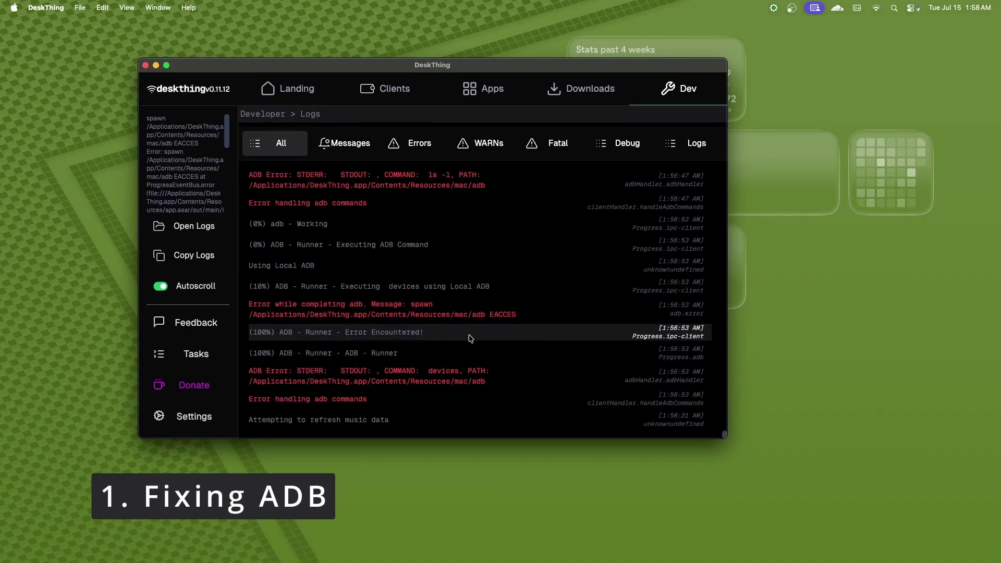
{"action": "scroll", "coordinate": [473, 303], "scroll_direction": "up", "scroll_amount": 2}
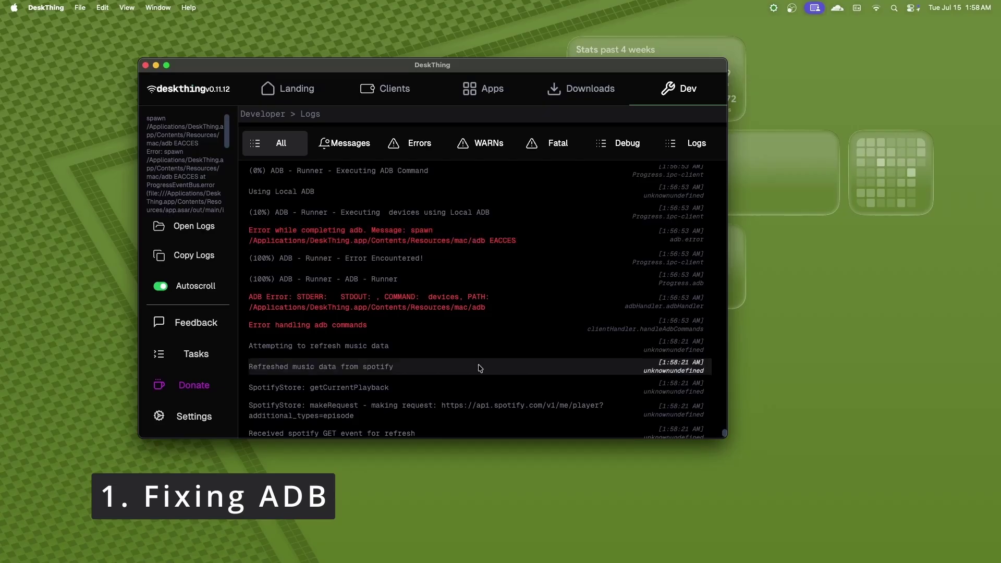
Switch to Terminal and run chmod +x /Applications/DeskThing.app/Contents/Resources/mac/adb to make the ADB binary executable
{"action": "left_click", "coordinate": [436, 542]}
{"action": "type", "text": "chmod +x /Applications/DeskThing.app/Contents/Resources/mac/adb"}
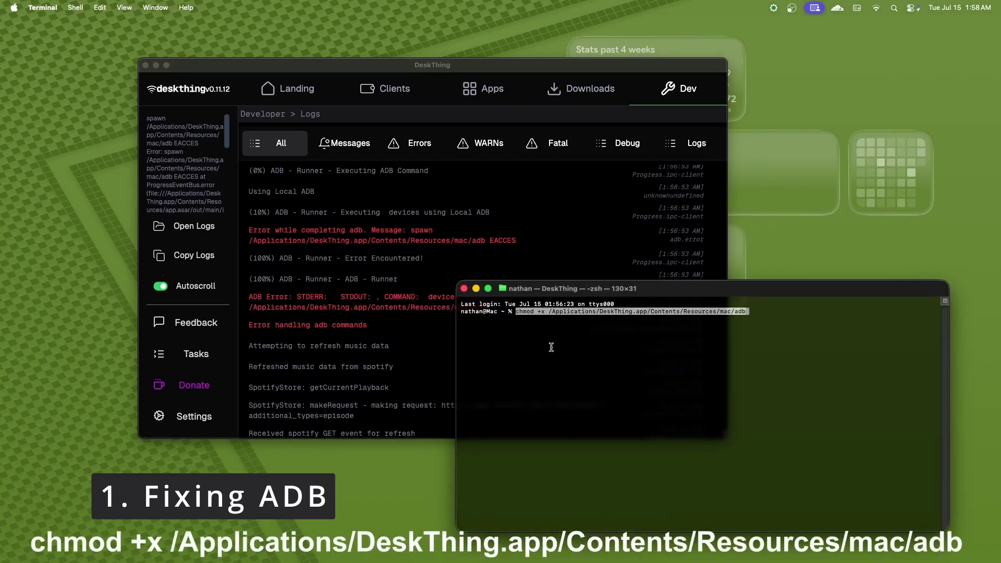
{"action": "key", "text": "Right"}
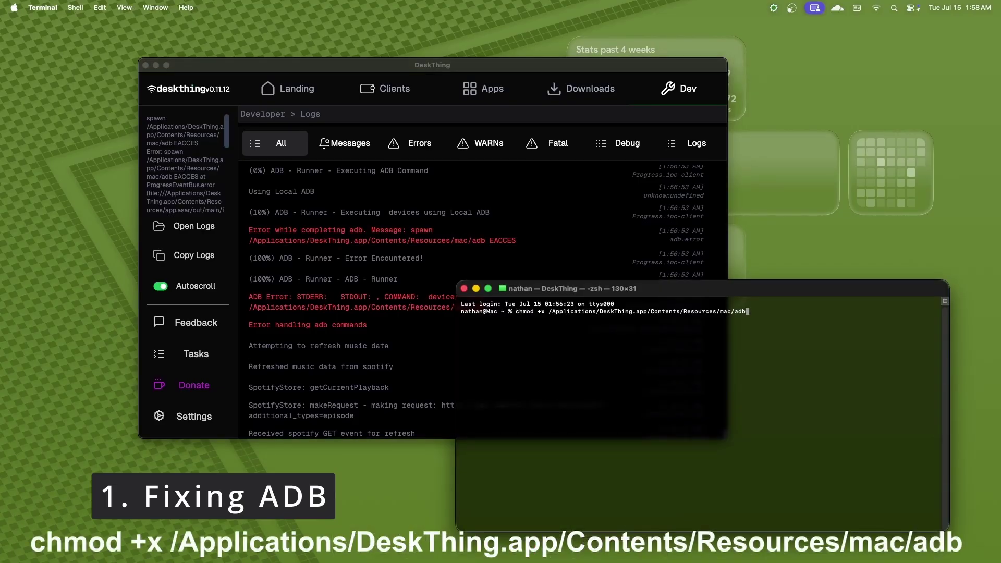
{"action": "key", "text": "Return"}
Return to DeskThing, open the developer ADB page, and try running the ADB command "device"
{"action": "left_click", "coordinate": [298, 230]}
{"action": "mouse_move", "coordinate": [677, 89]}
{"action": "left_click", "coordinate": [642, 158]}
{"action": "left_click", "coordinate": [490, 172]}
{"action": "type", "text": "device"}
{"action": "key", "text": "Return"}
Correct the ADB command to "devices" and run it to list the attached devices
{"action": "type", "text": "s"}
{"action": "key", "text": "Return"}
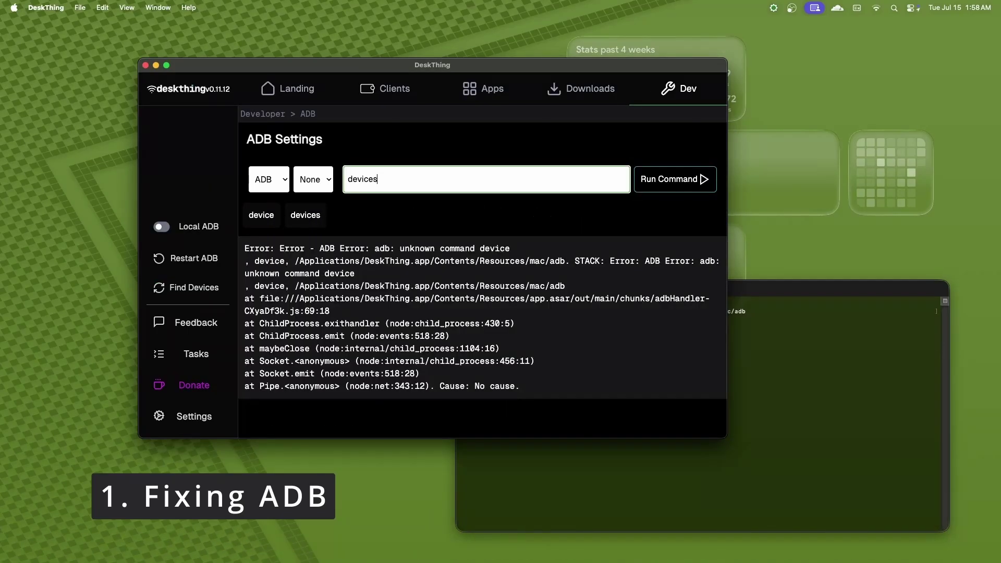
{"action": "left_click_drag", "start_coordinate": [375, 248], "coordinate": [507, 248]}
{"action": "left_click", "coordinate": [505, 248]}
{"action": "left_click", "coordinate": [672, 179]}
{"action": "left_click_drag", "start_coordinate": [316, 248], "coordinate": [242, 248]}
{"action": "left_click_drag", "start_coordinate": [407, 189], "coordinate": [334, 176]}
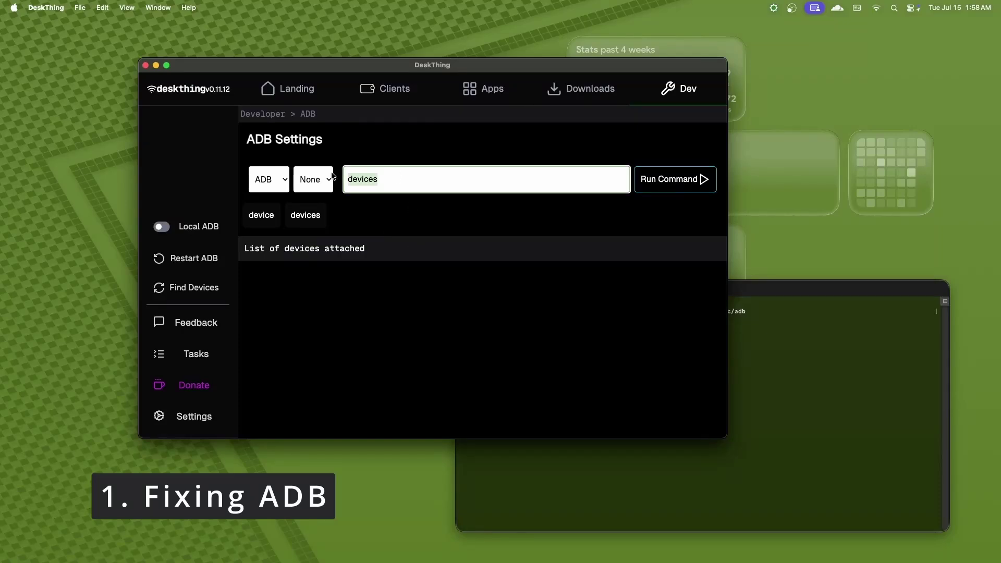
{"action": "type", "text": "?"}
{"action": "left_click", "coordinate": [672, 179]}
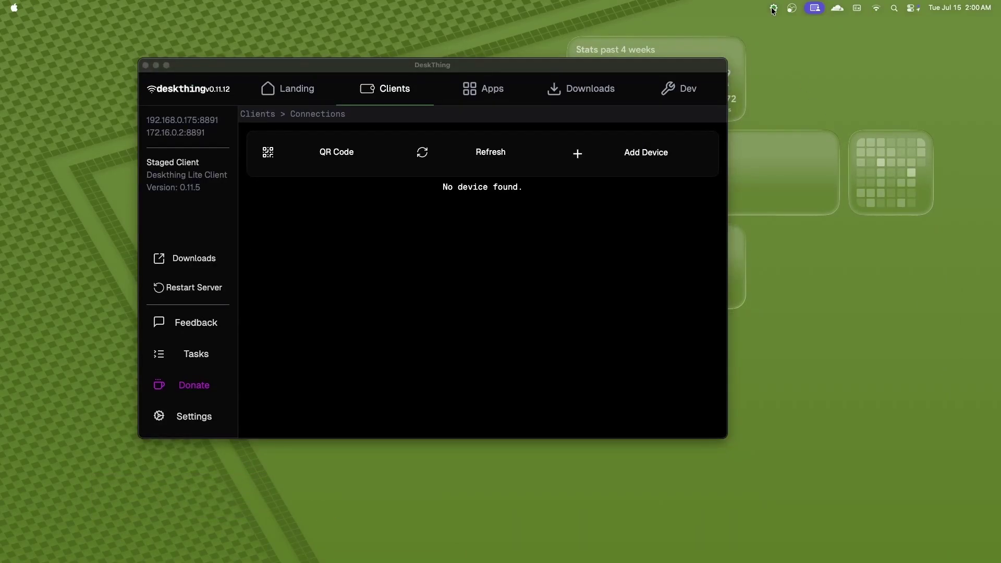
Hide DeskThing's Dock icon and show it again using the Toggle Dock Icon option, checking the Dock after each change
{"action": "left_click", "coordinate": [773, 8]}
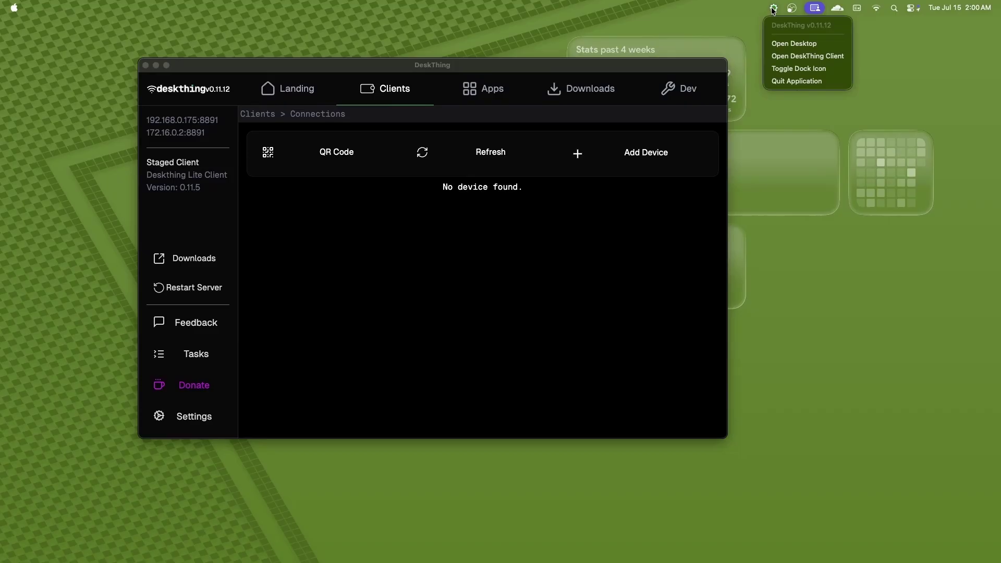
{"action": "left_click", "coordinate": [789, 68]}
{"action": "mouse_move", "coordinate": [607, 553]}
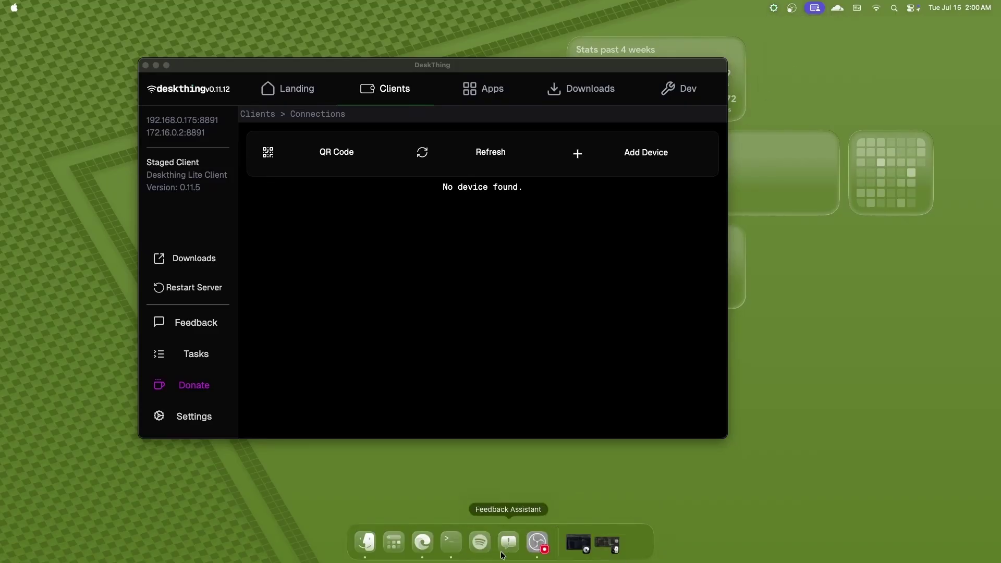
{"action": "left_click", "coordinate": [772, 8]}
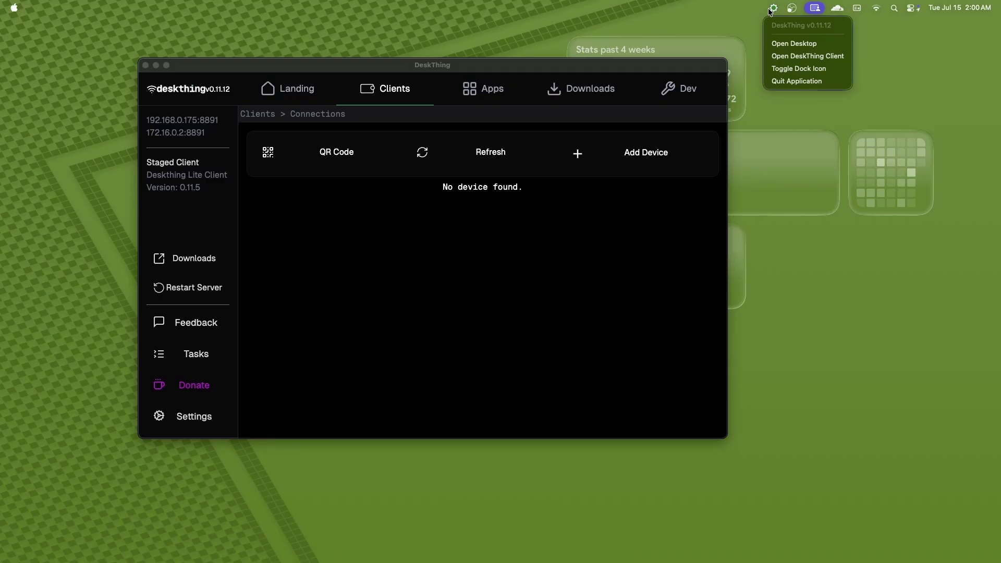
{"action": "left_click", "coordinate": [782, 69]}
{"action": "mouse_move", "coordinate": [551, 561]}
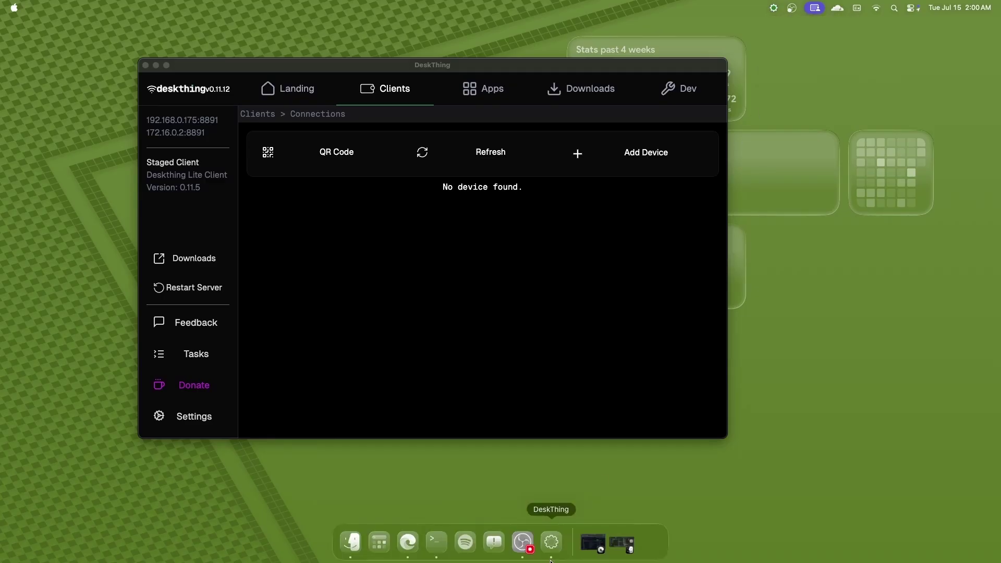
Open the DeskThing Client on the desktop, look through its screens, and close its window
{"action": "left_click", "coordinate": [774, 9]}
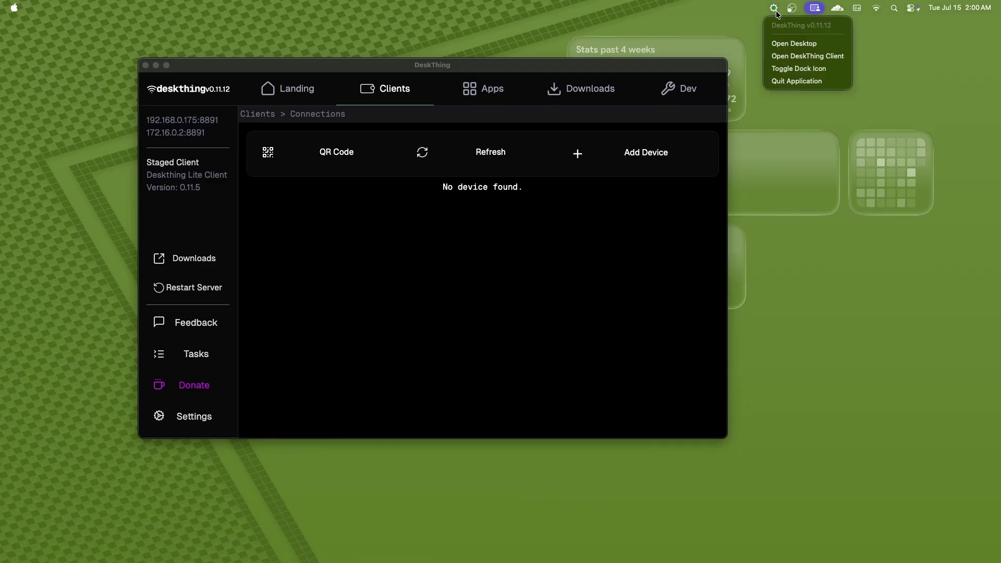
{"action": "left_click", "coordinate": [784, 55]}
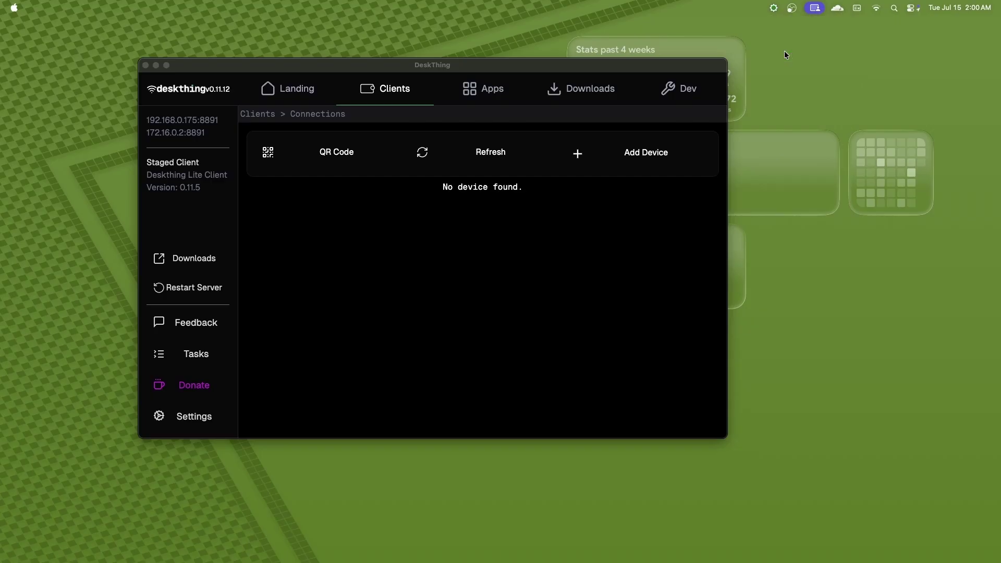
{"action": "left_click_drag", "start_coordinate": [548, 141], "coordinate": [638, 164]}
{"action": "left_click_drag", "start_coordinate": [596, 291], "coordinate": [453, 249]}
{"action": "left_click", "coordinate": [403, 184]}
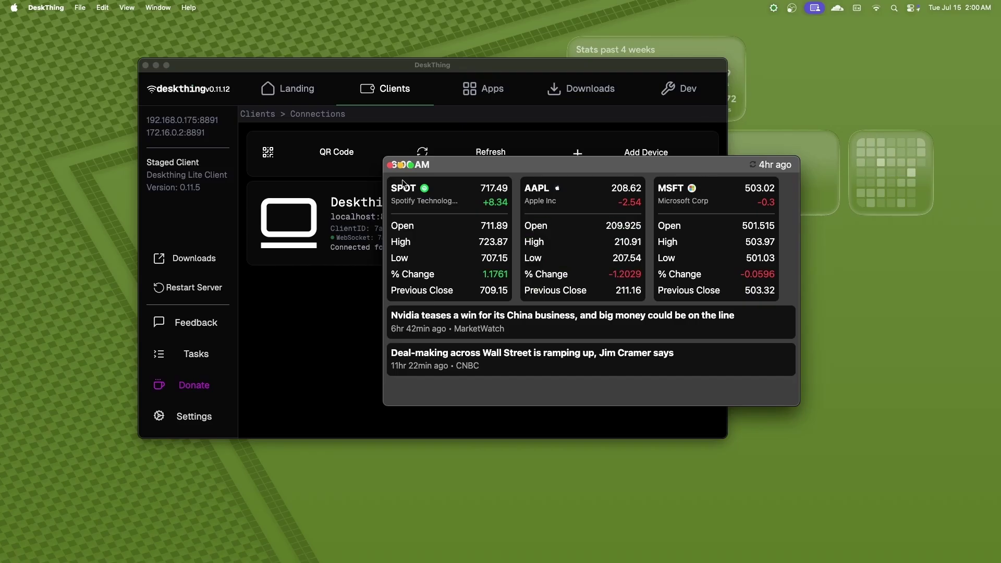
{"action": "left_click", "coordinate": [792, 401]}
{"action": "scroll", "coordinate": [599, 320], "scroll_direction": "down", "scroll_amount": 3}
{"action": "scroll", "coordinate": [639, 345], "scroll_direction": "up", "scroll_amount": 3}
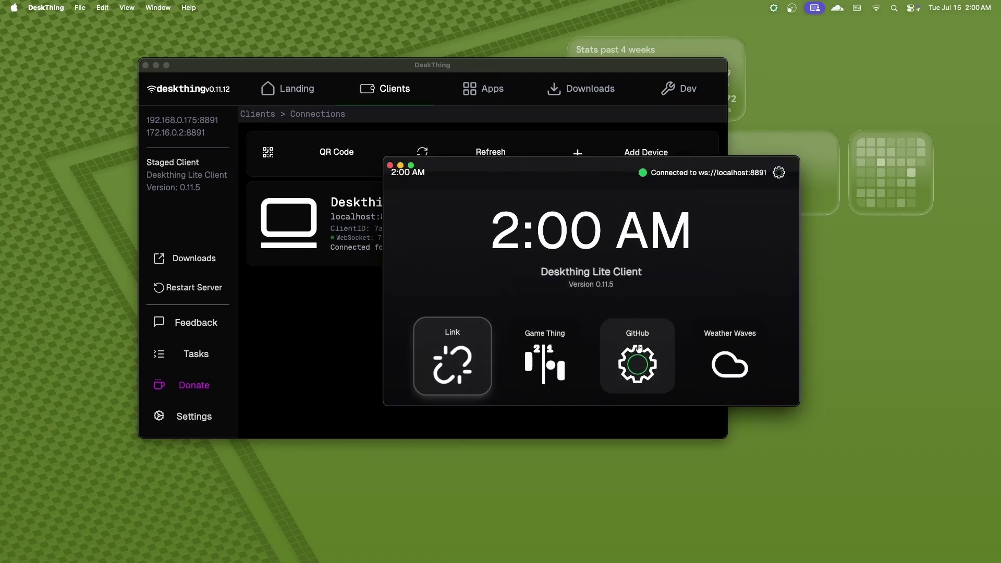
{"action": "left_click", "coordinate": [390, 166]}
Close the DeskThing main window and reopen it from its Dock icon
{"action": "left_click", "coordinate": [774, 9]}
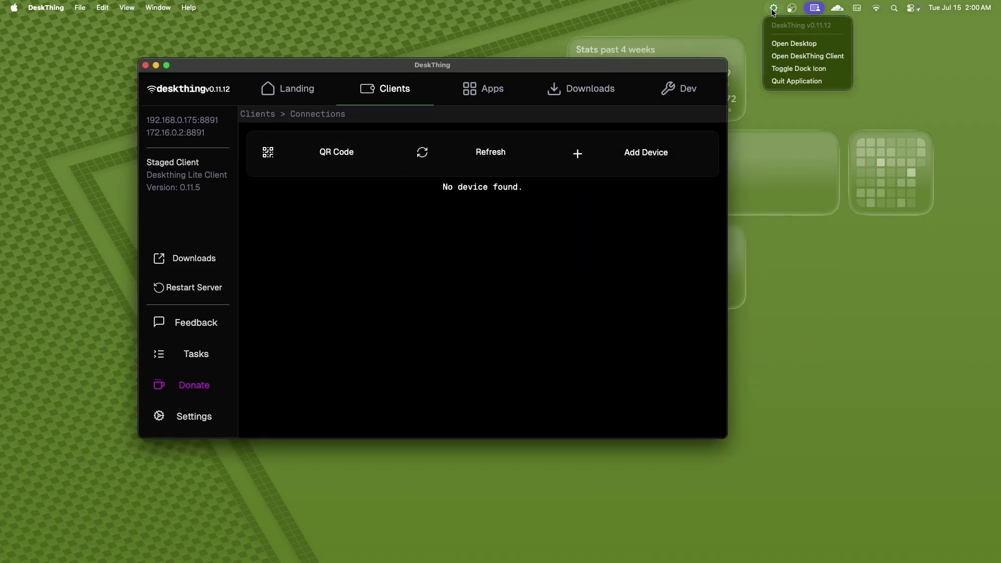
{"action": "left_click", "coordinate": [308, 65]}
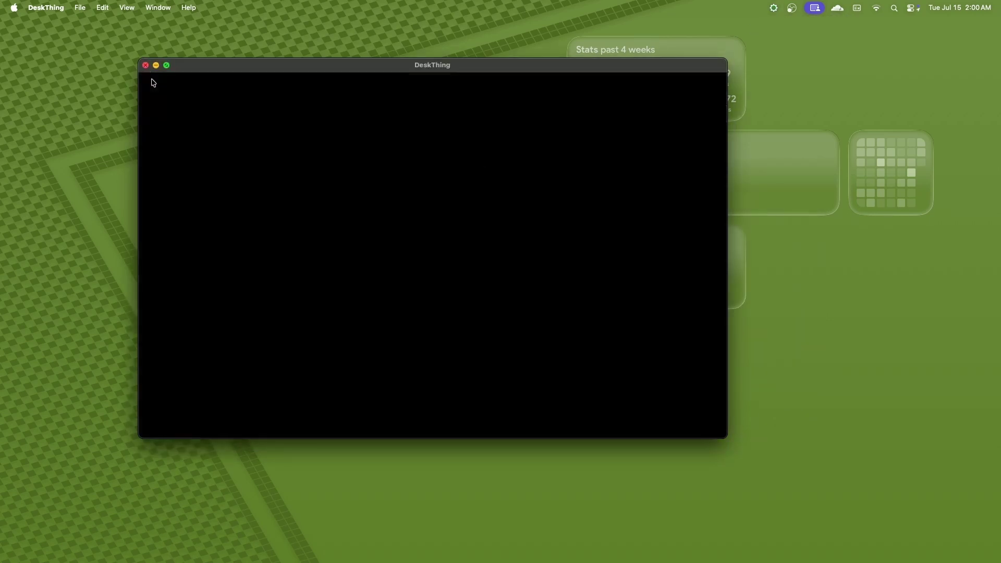
{"action": "left_click", "coordinate": [146, 65]}
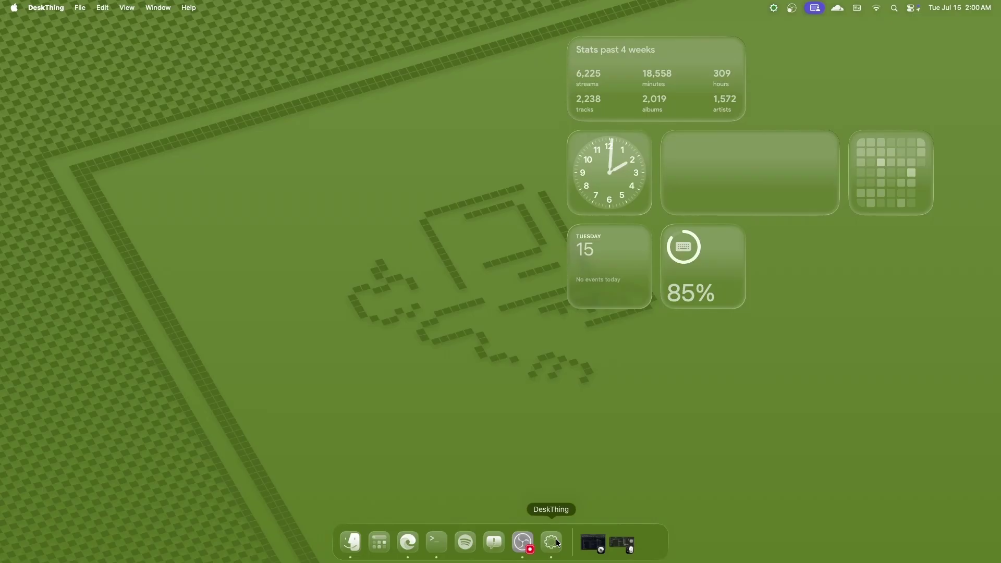
{"action": "right_click", "coordinate": [553, 541]}
{"action": "left_click", "coordinate": [556, 533]}
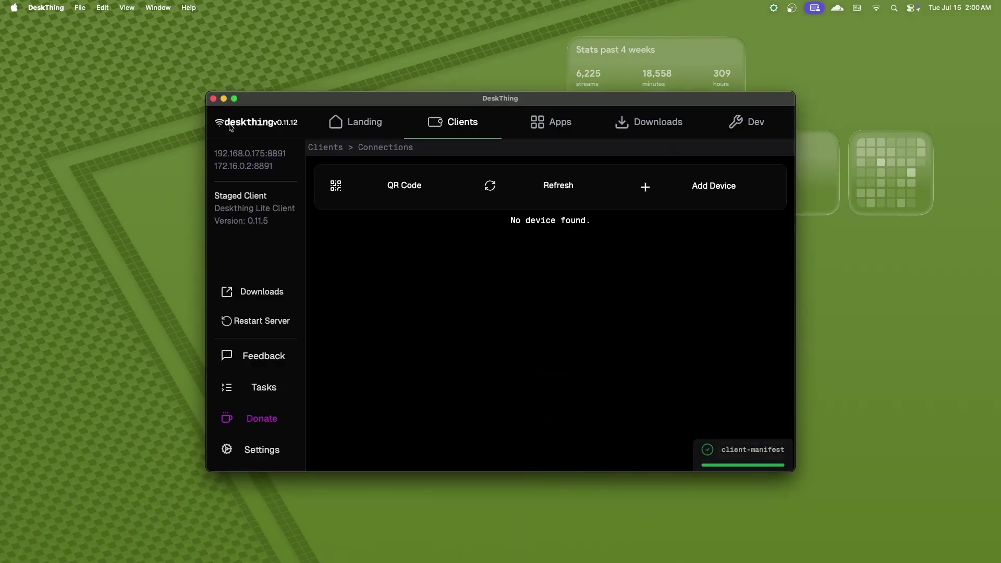
Close the DeskThing main window and apply the Hide Tray Icon option from its Dock icon
{"action": "left_click", "coordinate": [214, 99]}
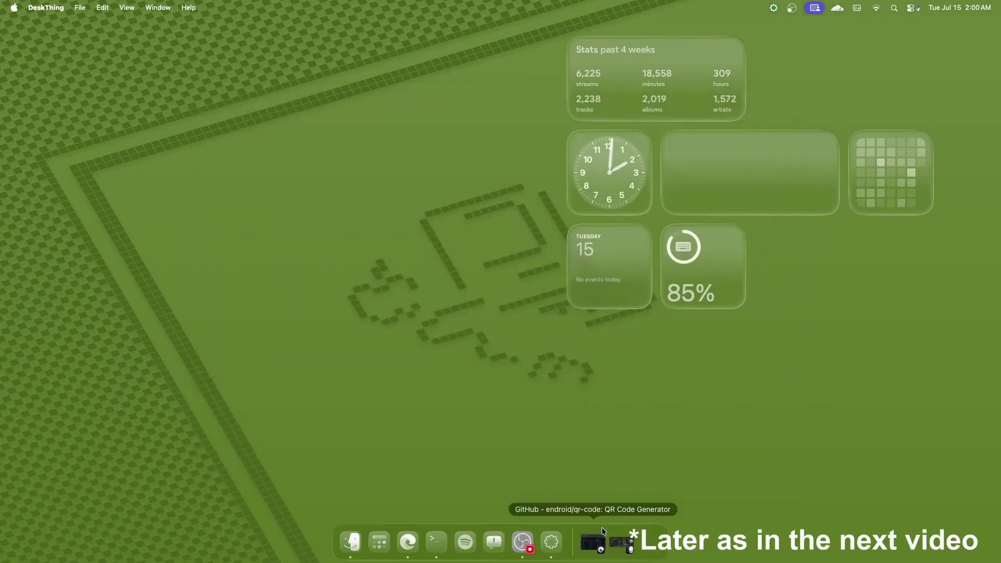
{"action": "right_click", "coordinate": [554, 537]}
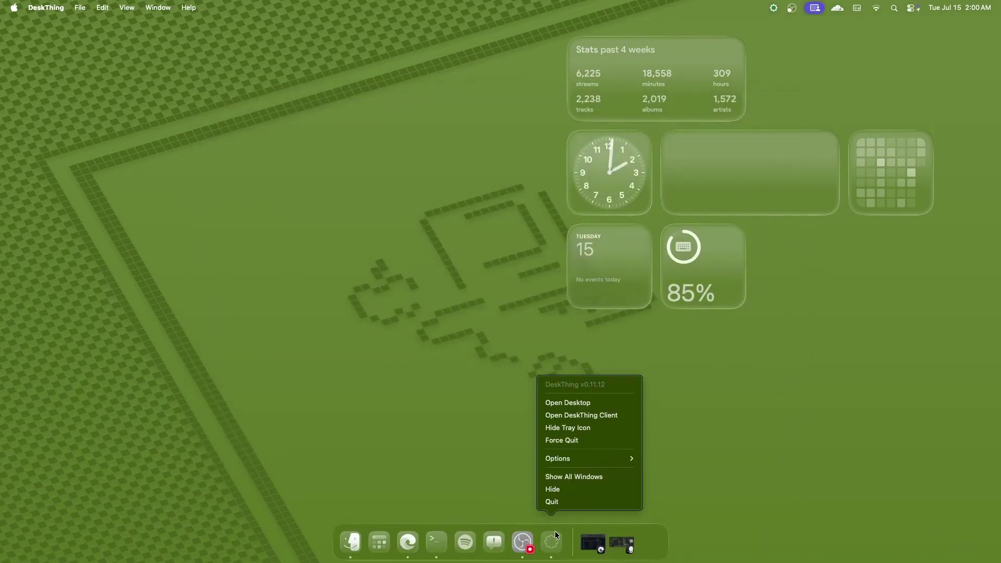
{"action": "left_click", "coordinate": [582, 428]}
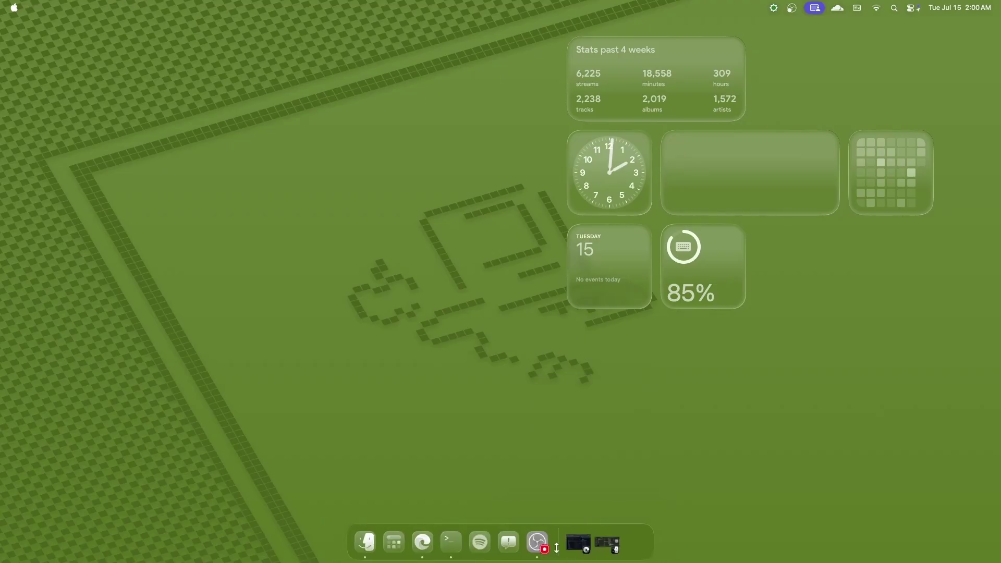
Reopen the DeskThing main window from its tray icon and close it again
{"action": "left_click", "coordinate": [774, 9]}
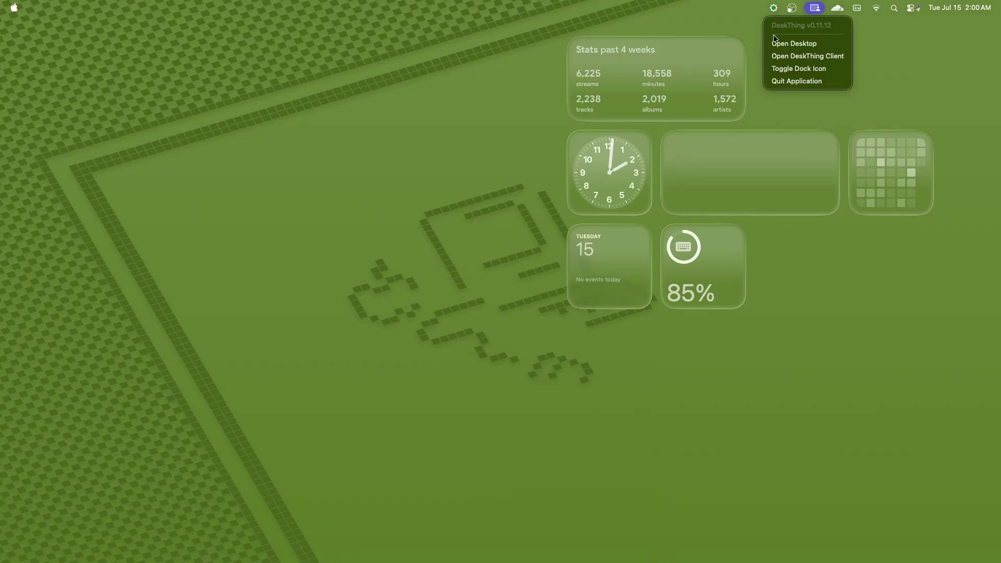
{"action": "left_click", "coordinate": [783, 63]}
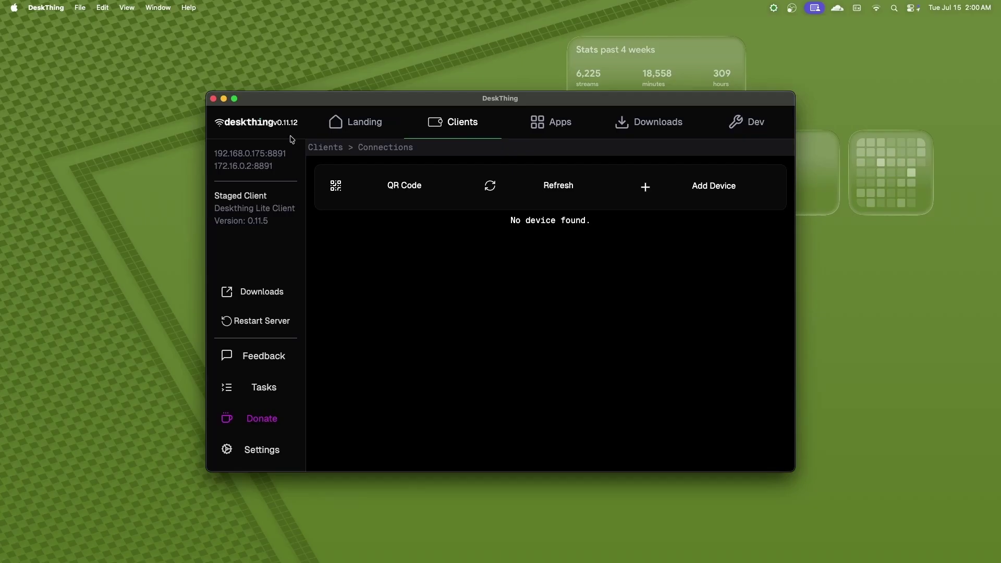
{"action": "left_click", "coordinate": [213, 99]}
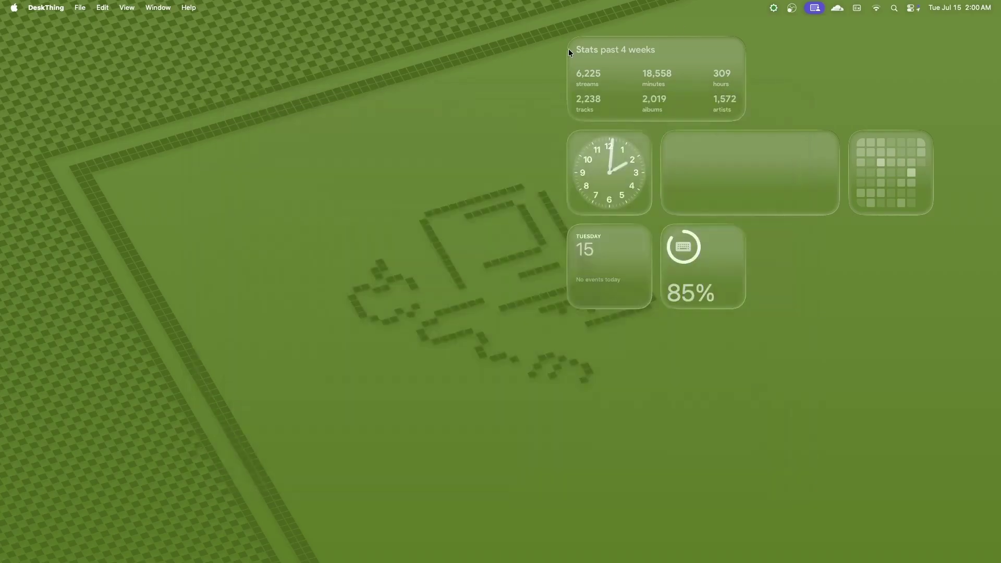
Open the DeskThing Client from the tray icon
{"action": "left_click", "coordinate": [775, 8]}
{"action": "left_click", "coordinate": [790, 58]}
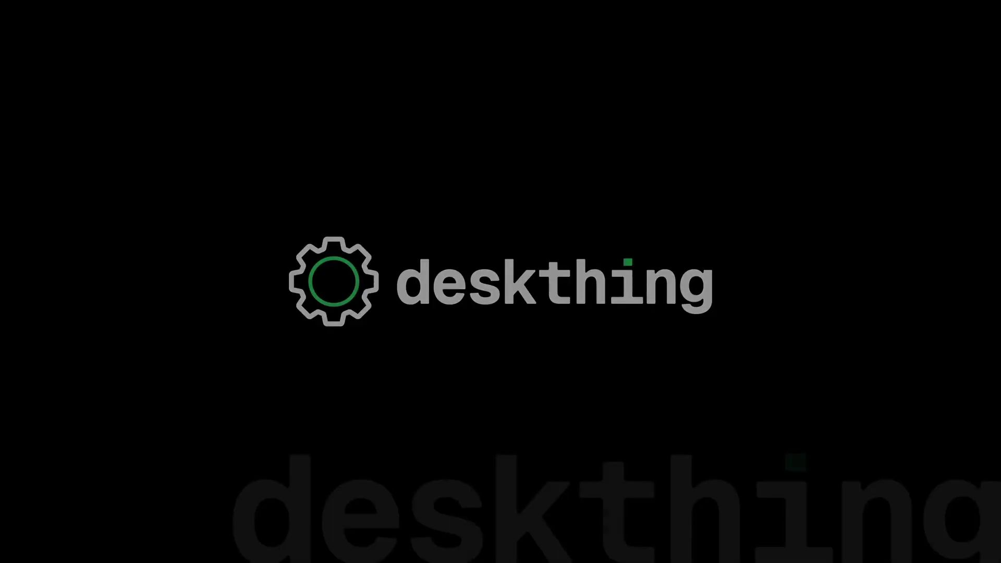